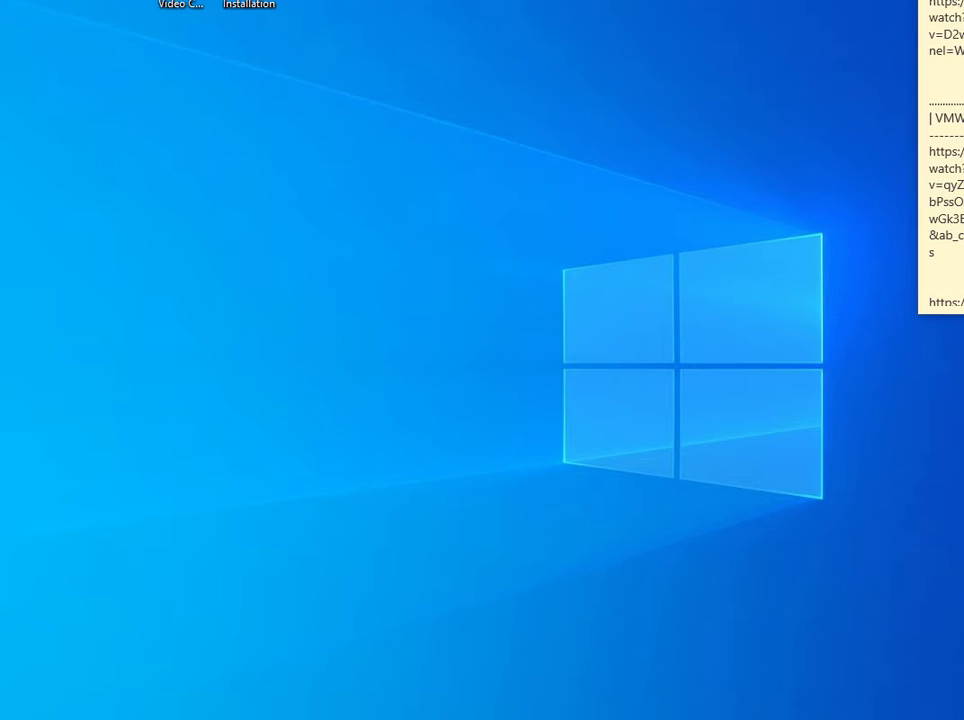
Bring the pfSense console window forward, dismiss its mouse-integration notice, and reposition it.
{"action": "left_click", "coordinate": [75, 640]}
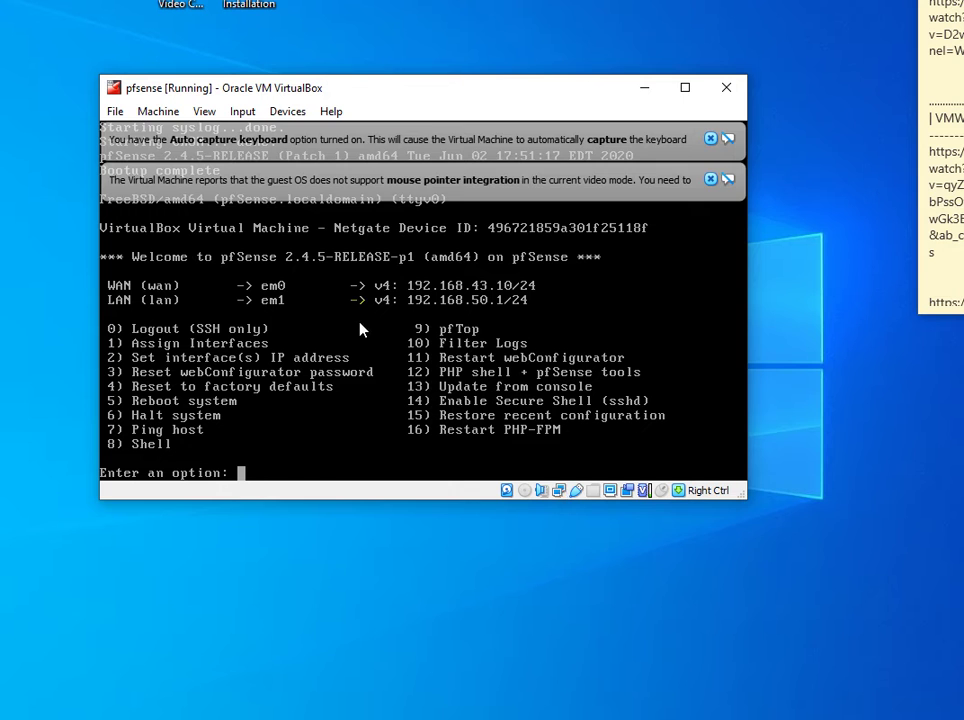
{"action": "mouse_move", "coordinate": [440, 90]}
{"action": "left_mouse_down"}
{"action": "mouse_move", "coordinate": [460, 116]}
{"action": "mouse_move", "coordinate": [437, 104]}
{"action": "left_mouse_up"}
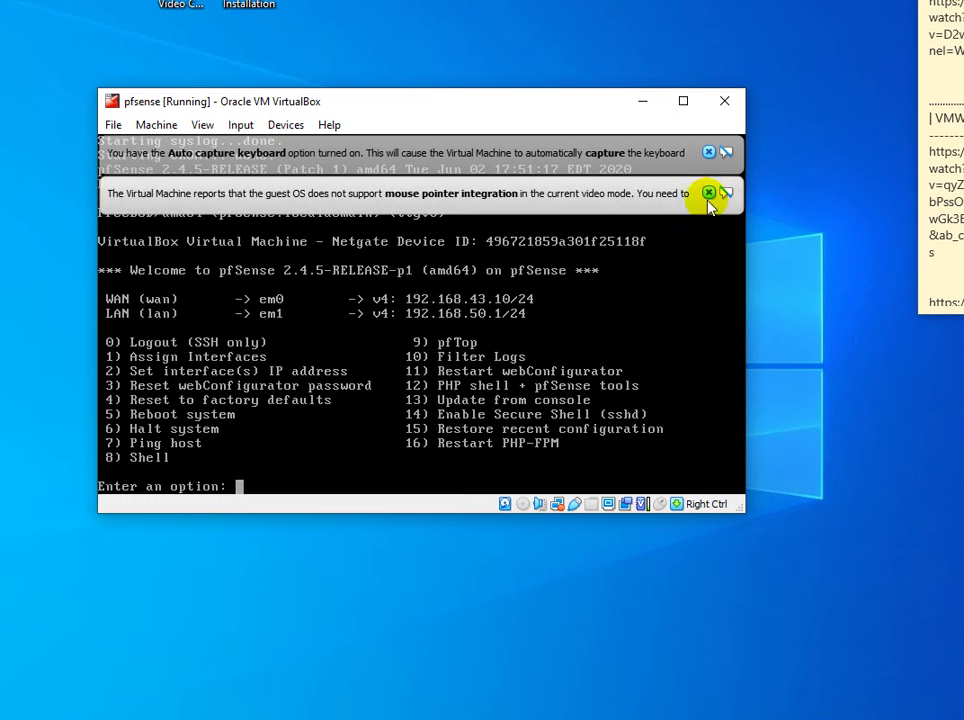
{"action": "left_click", "coordinate": [706, 195]}
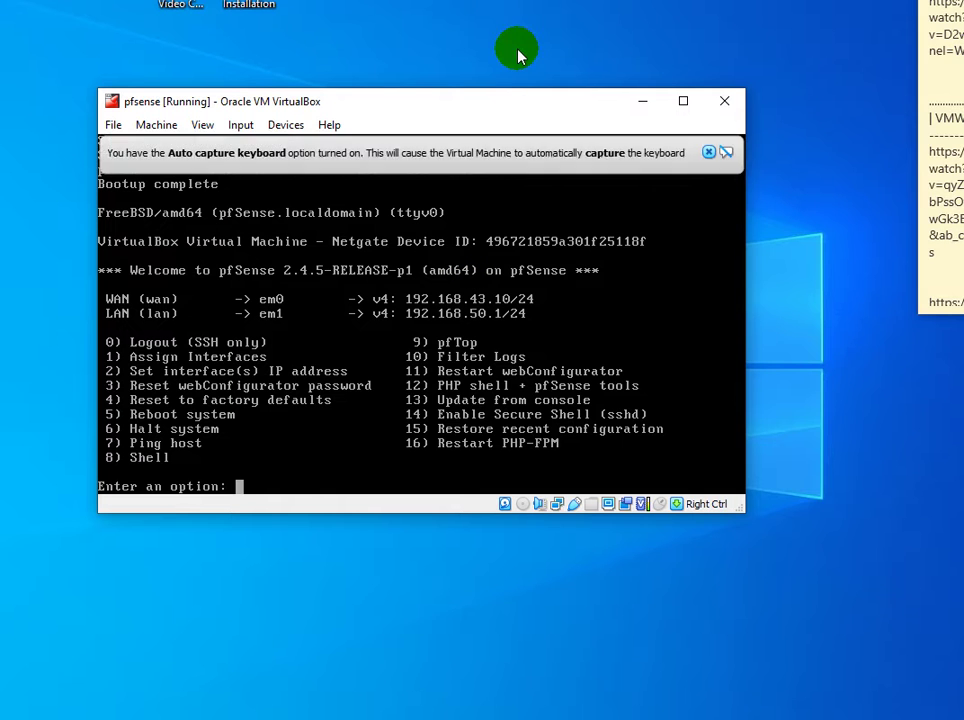
{"action": "left_click_drag", "start_coordinate": [493, 105], "coordinate": [494, 88]}
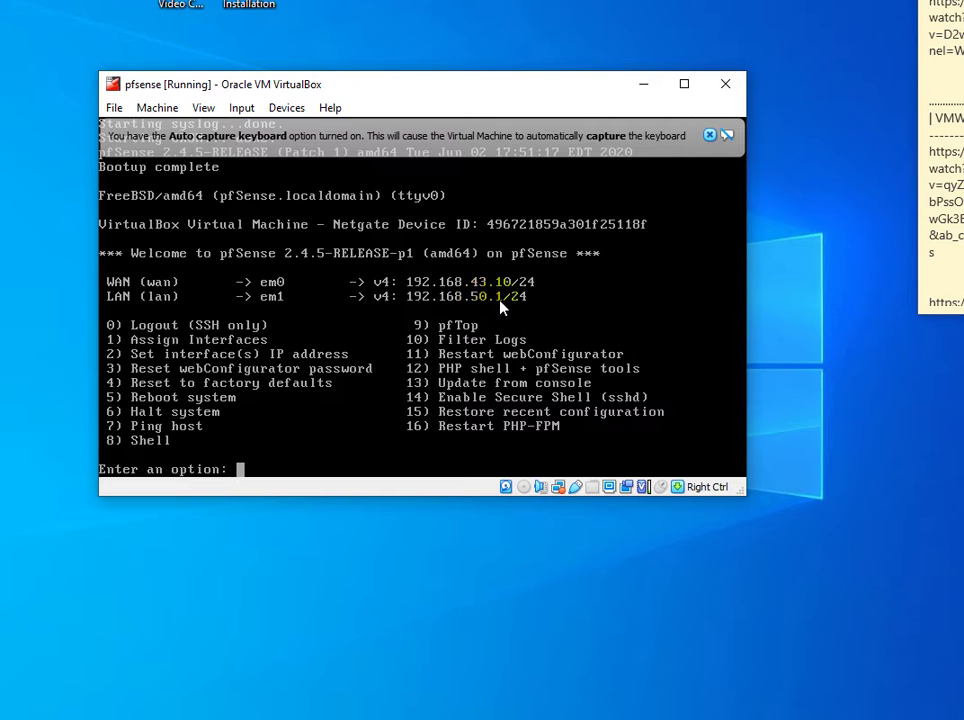
{"action": "left_click_drag", "start_coordinate": [424, 82], "coordinate": [439, 113]}
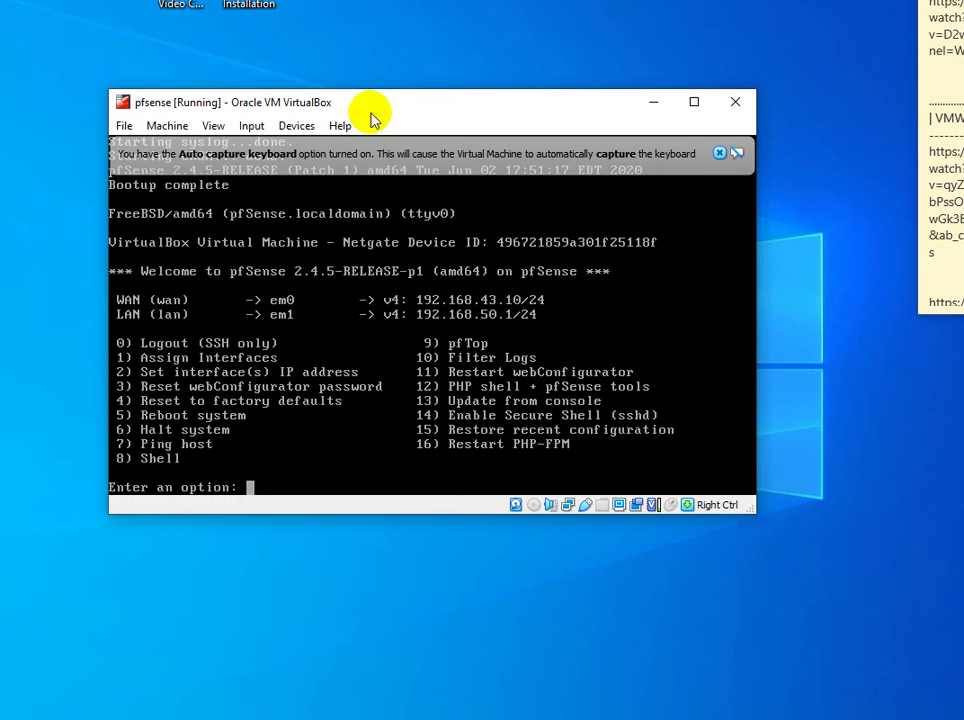
{"action": "left_click_drag", "start_coordinate": [394, 107], "coordinate": [412, 122]}
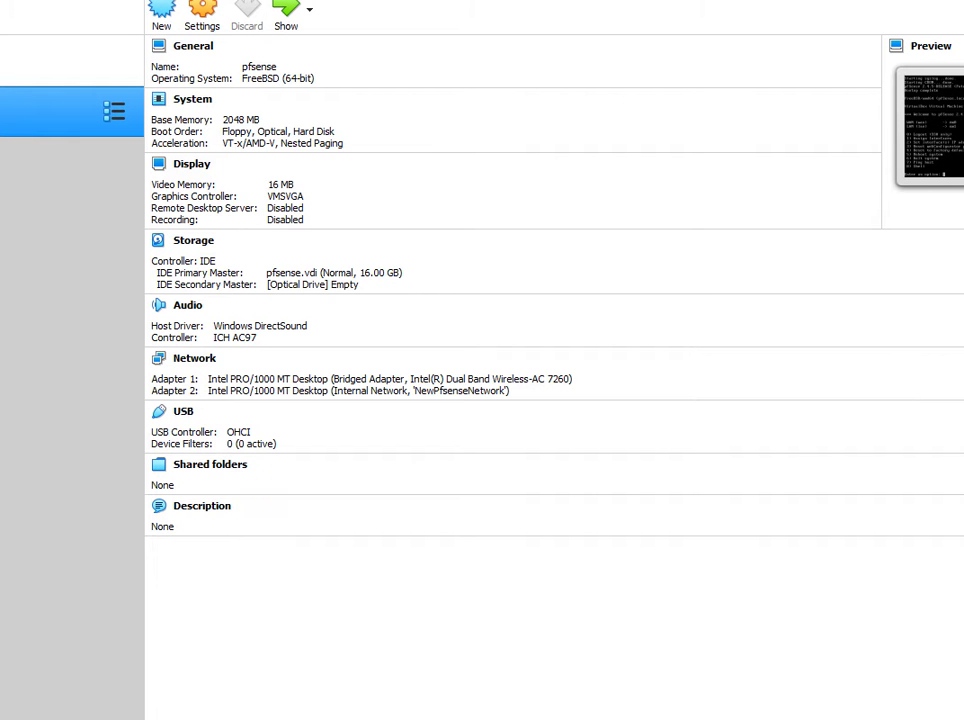
Keep the Windows VM's Adapter 1 on internal network NewPfsenseNetwork and save its settings.
{"action": "left_click", "coordinate": [70, 60]}
{"action": "left_click", "coordinate": [70, 110]}
{"action": "left_click", "coordinate": [70, 60]}
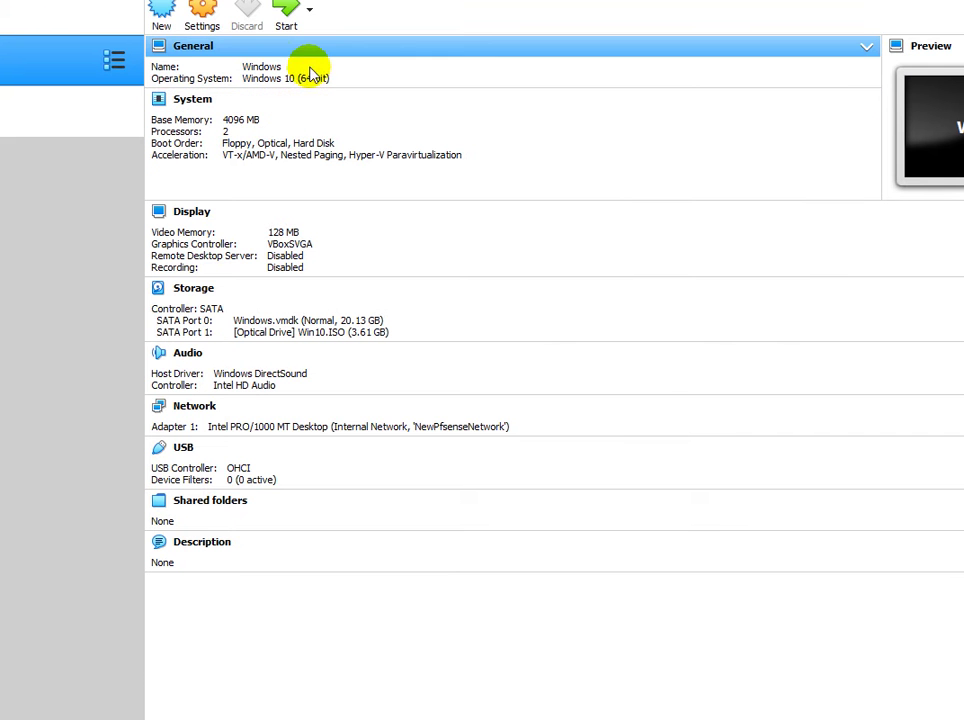
{"action": "left_click", "coordinate": [86, 60]}
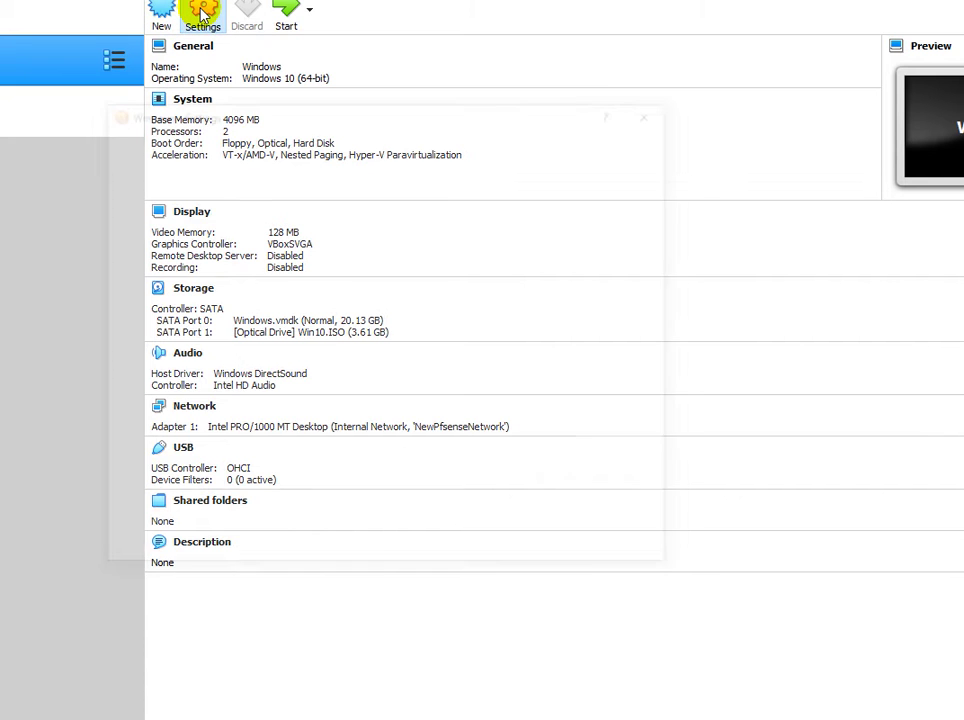
{"action": "left_click", "coordinate": [203, 12]}
{"action": "left_click_drag", "start_coordinate": [303, 112], "coordinate": [390, 90]}
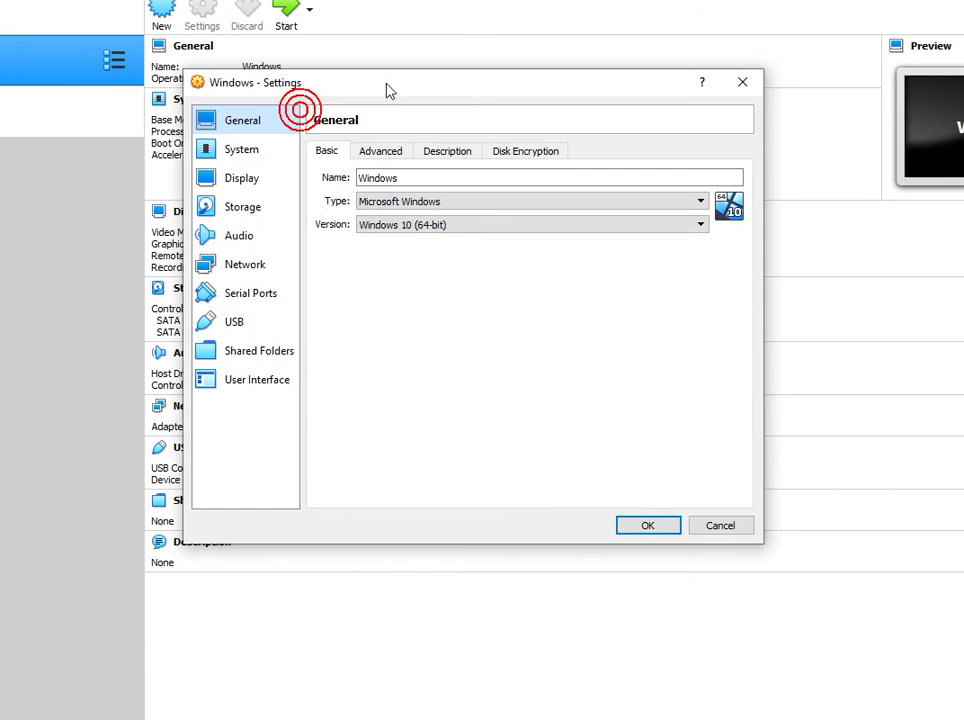
{"action": "left_click", "coordinate": [252, 268]}
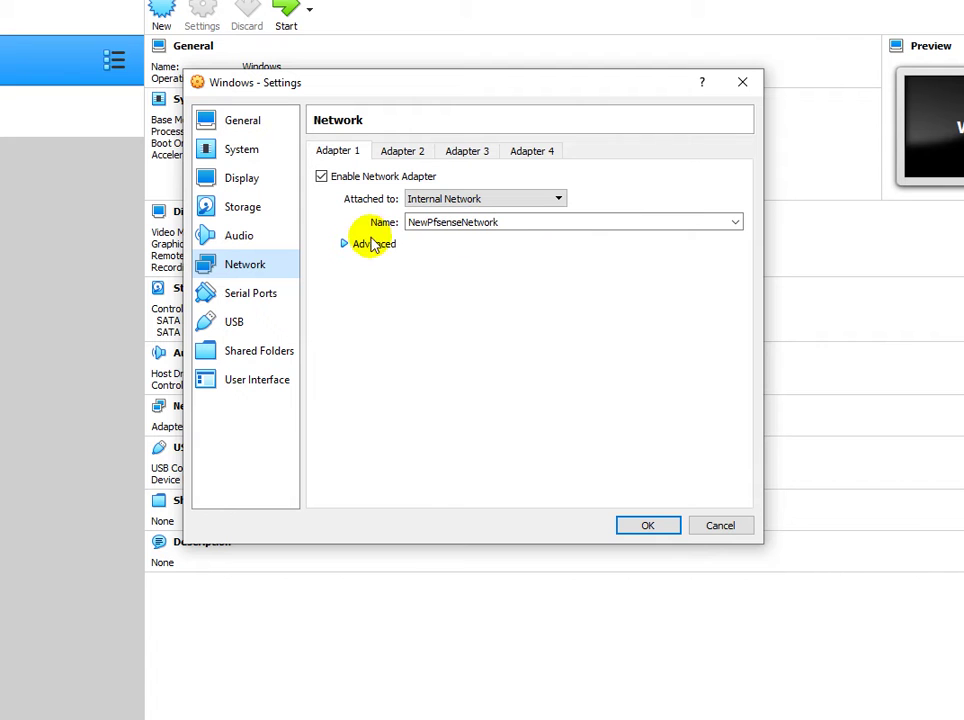
{"action": "left_click", "coordinate": [736, 224]}
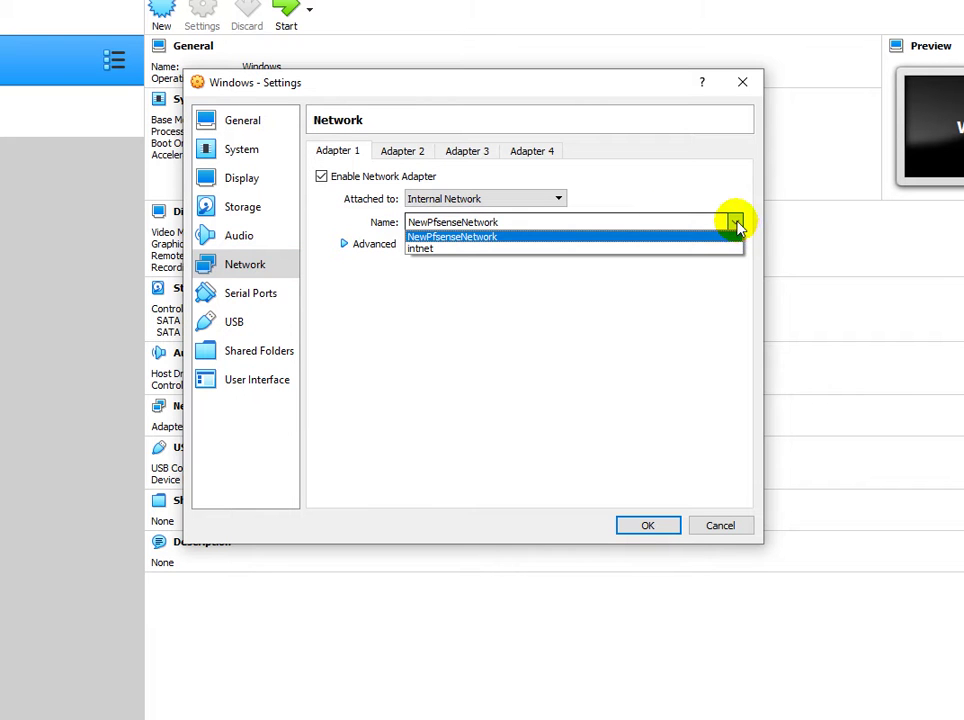
{"action": "left_click", "coordinate": [736, 224]}
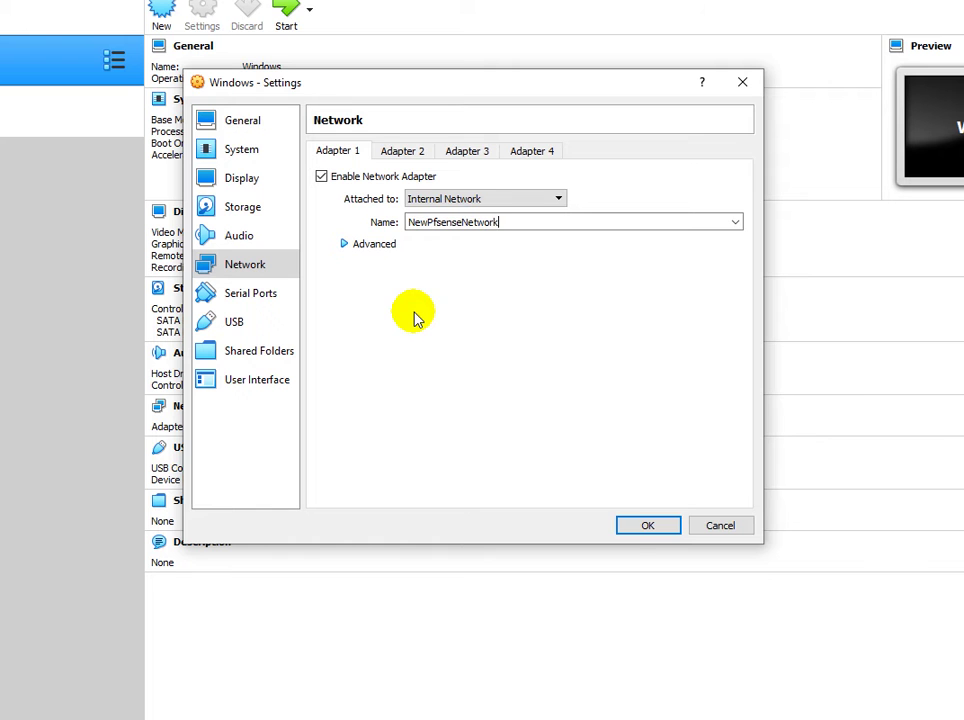
{"action": "left_click", "coordinate": [645, 528]}
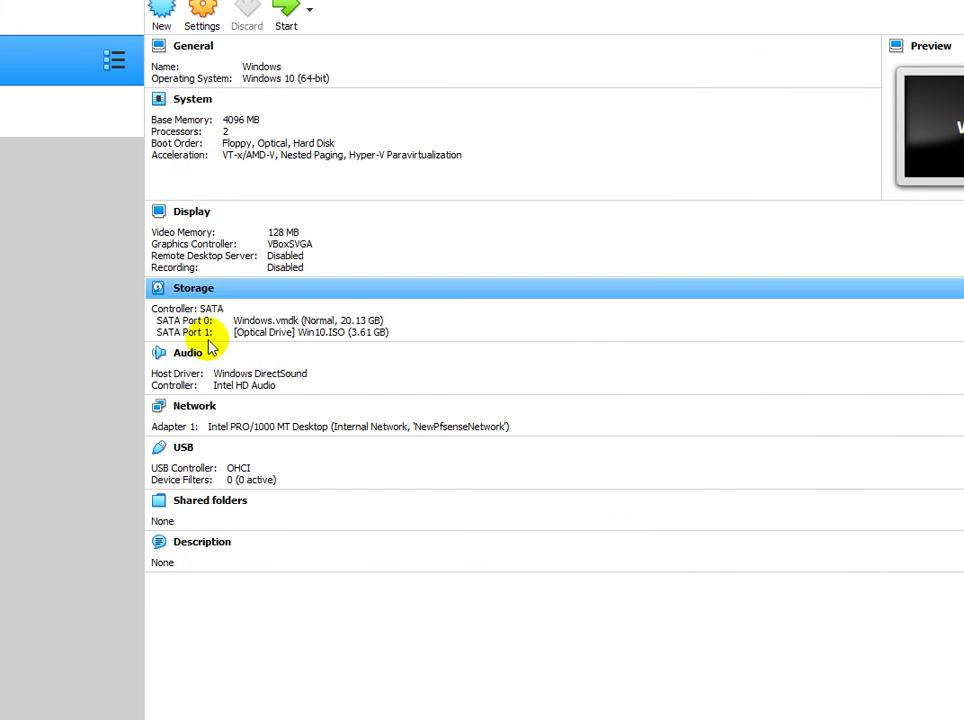
Start the Windows VM booting from DVD, keeping Win10.ISO as the mounted optical disc.
{"action": "left_click", "coordinate": [289, 12]}
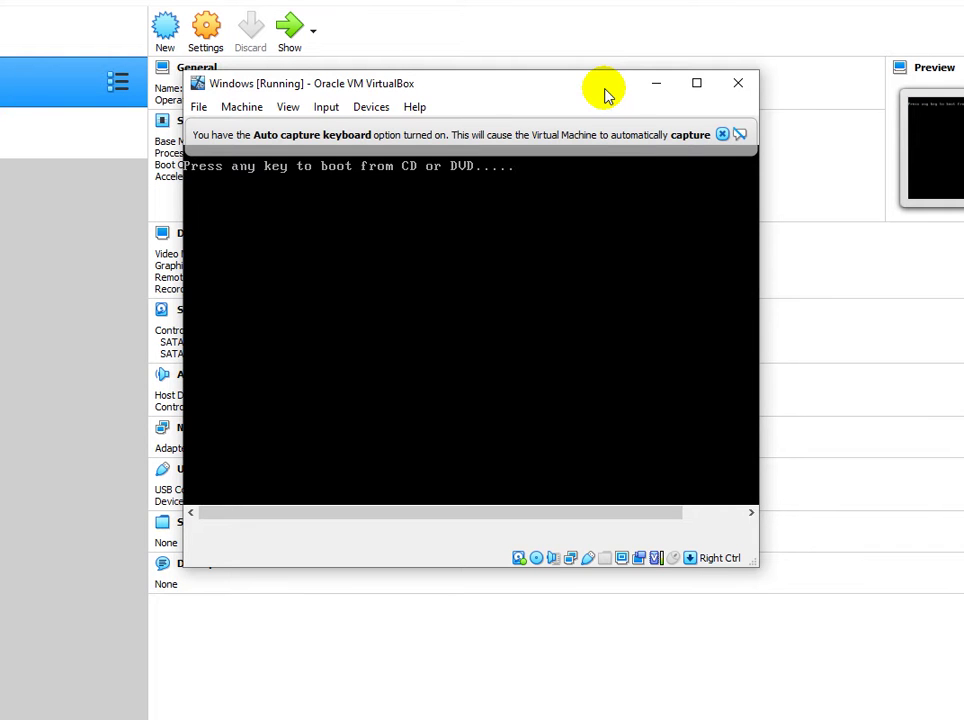
{"action": "key", "text": "Return"}
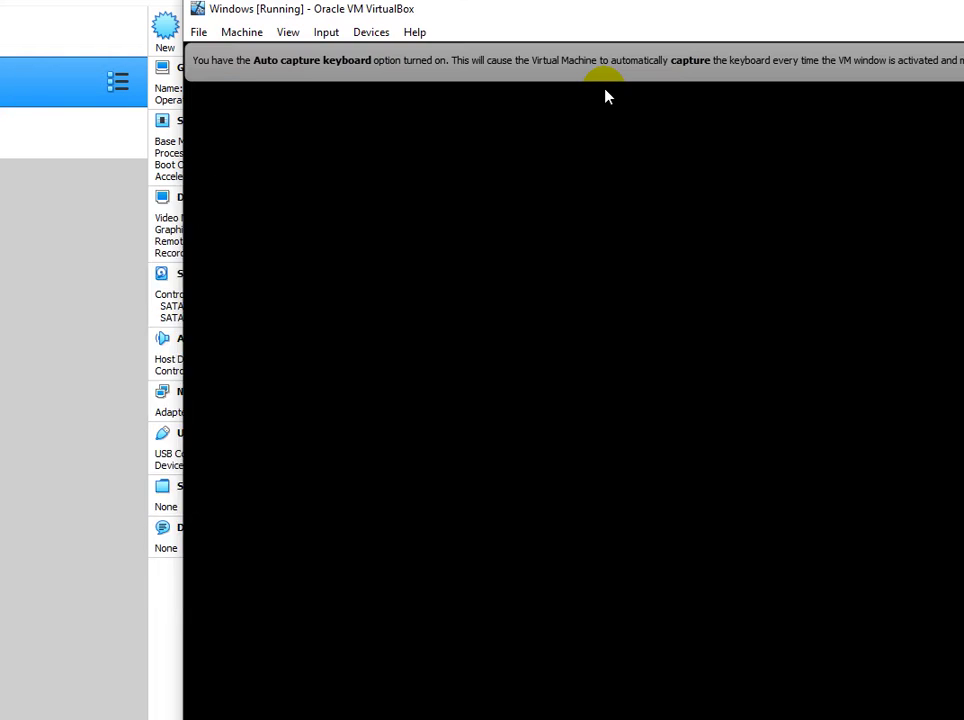
{"action": "left_click", "coordinate": [330, 34]}
{"action": "mouse_move", "coordinate": [371, 32]}
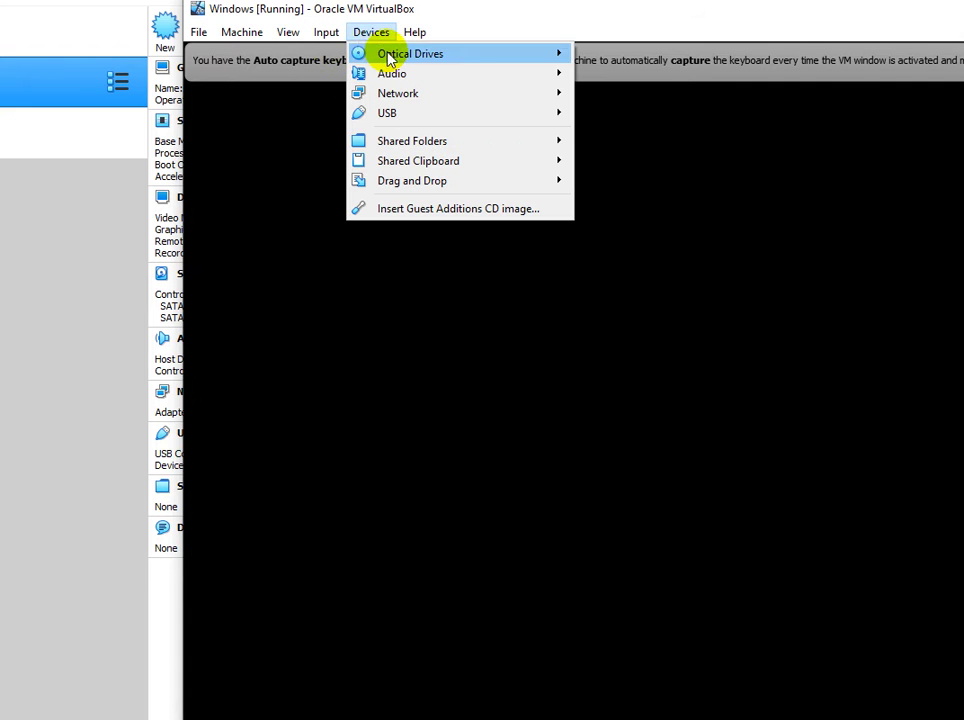
{"action": "mouse_move", "coordinate": [490, 57]}
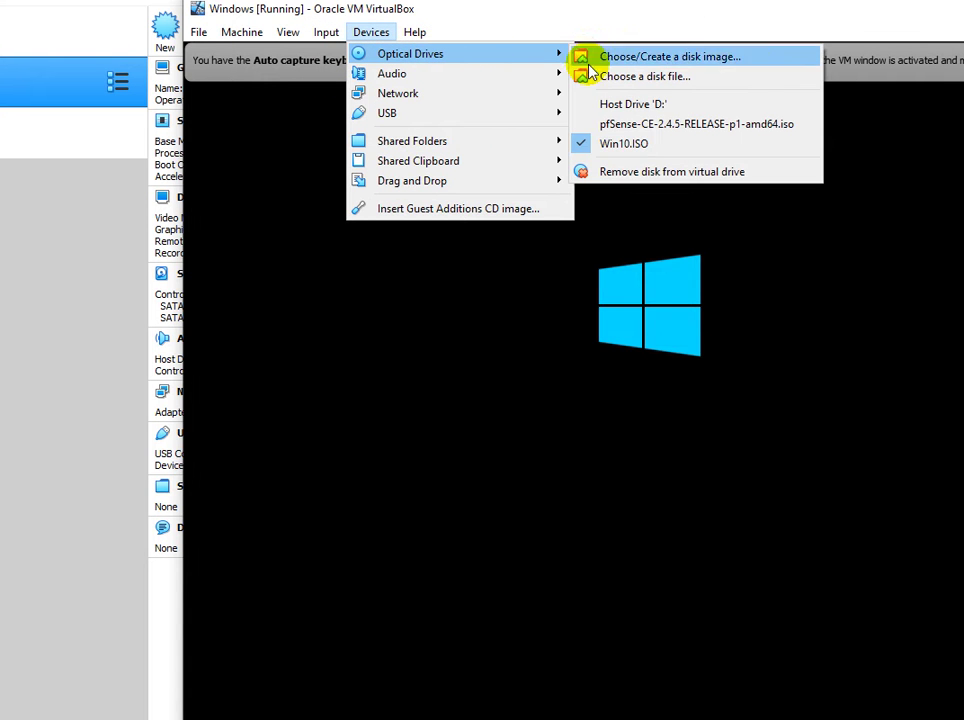
{"action": "left_click", "coordinate": [587, 144]}
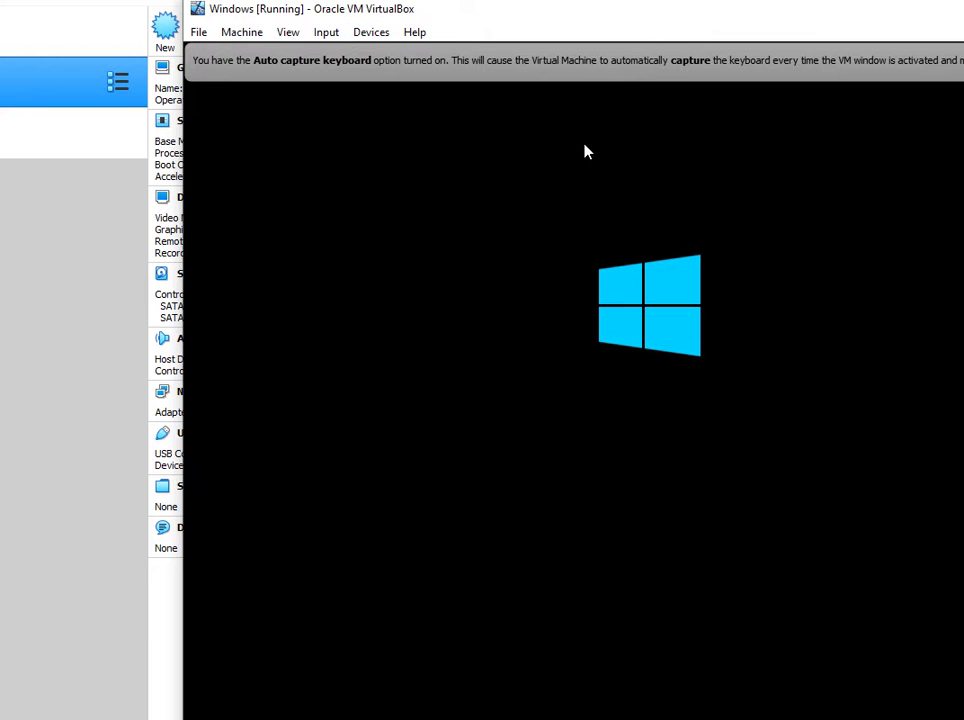
Move the Windows VM window up and left and dismiss its mouse-integration notice.
{"action": "left_click_drag", "start_coordinate": [612, 13], "coordinate": [446, 34]}
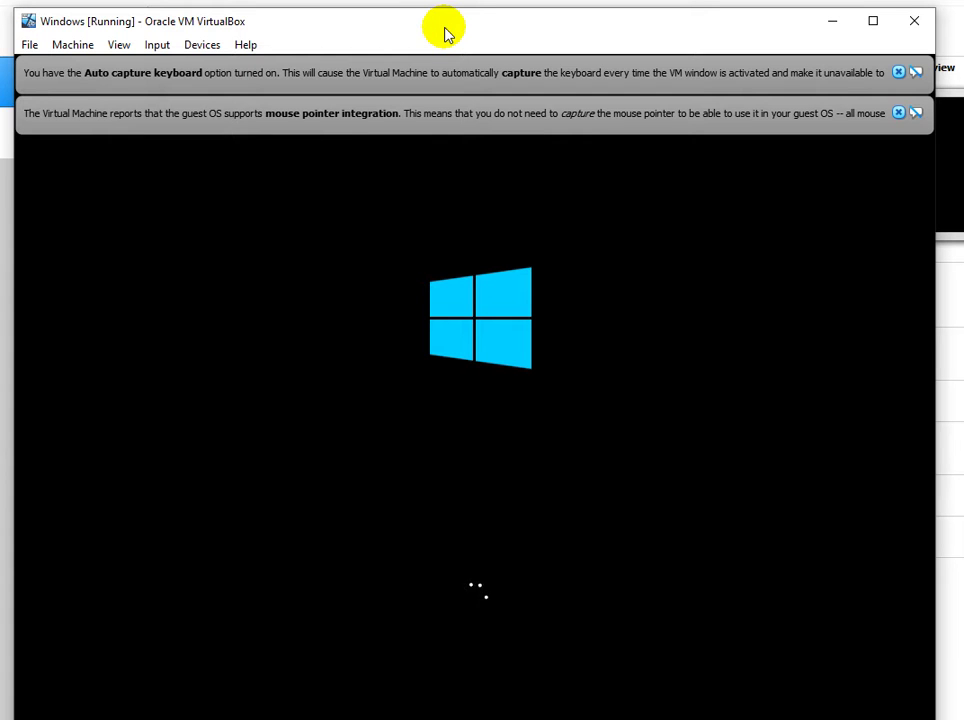
{"action": "left_click", "coordinate": [446, 34]}
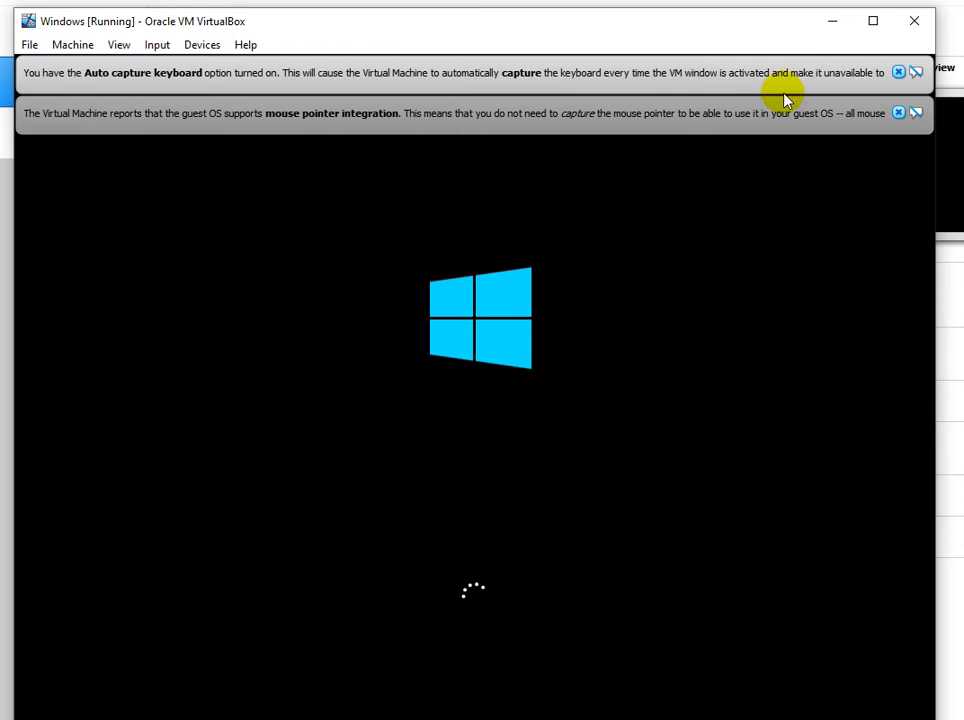
{"action": "left_click", "coordinate": [898, 113]}
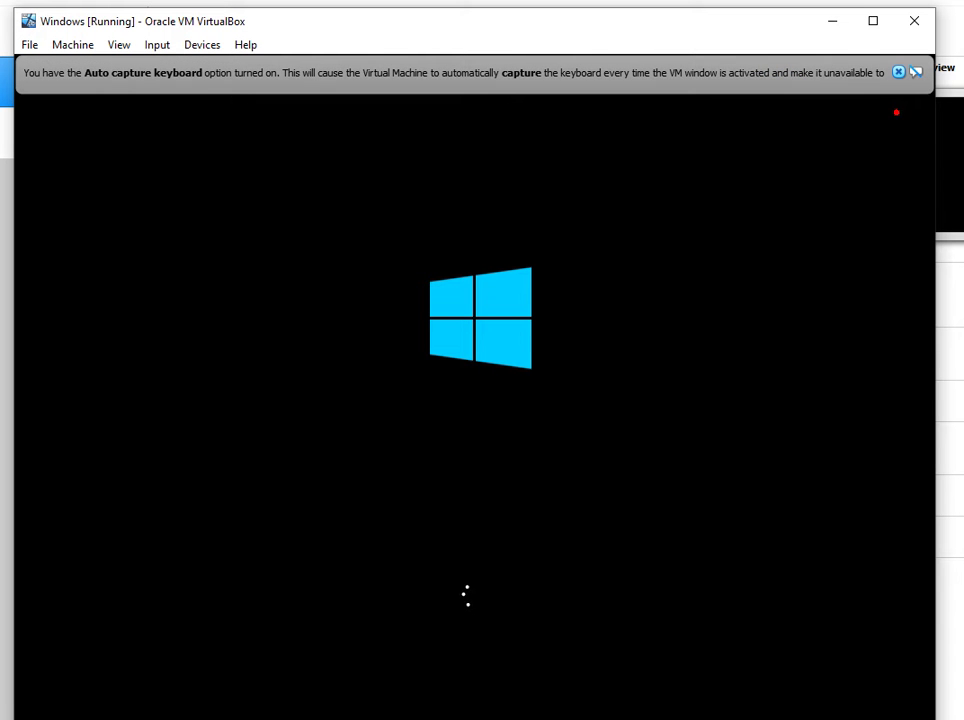
{"action": "left_click", "coordinate": [552, 28]}
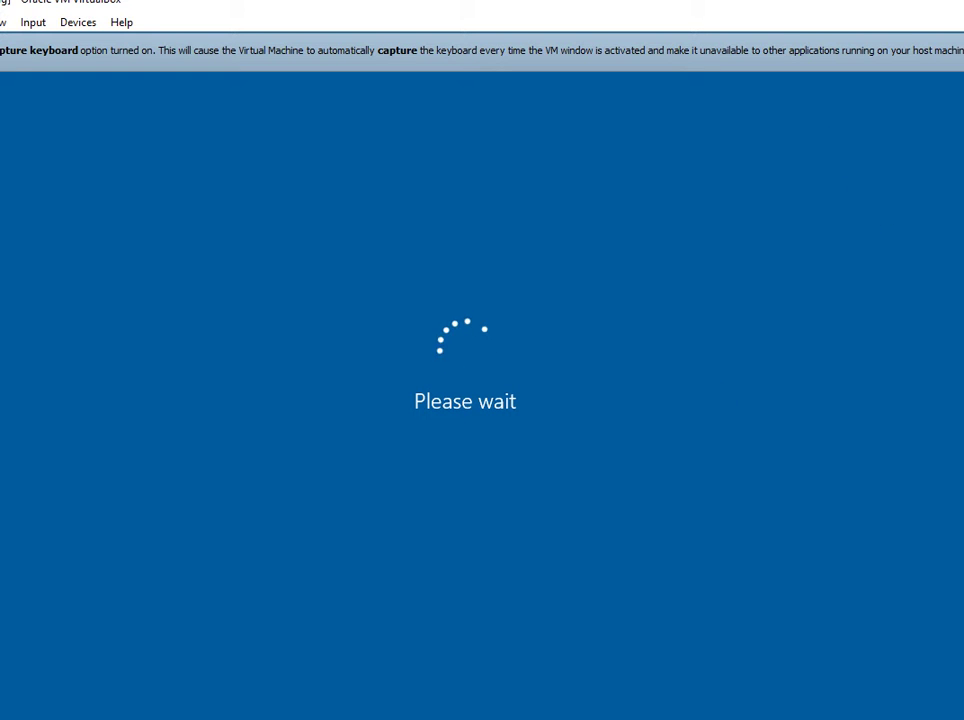
Bring the Windows [Running] VM window to the front from its taskbar preview.
{"action": "mouse_move", "coordinate": [130, 719]}
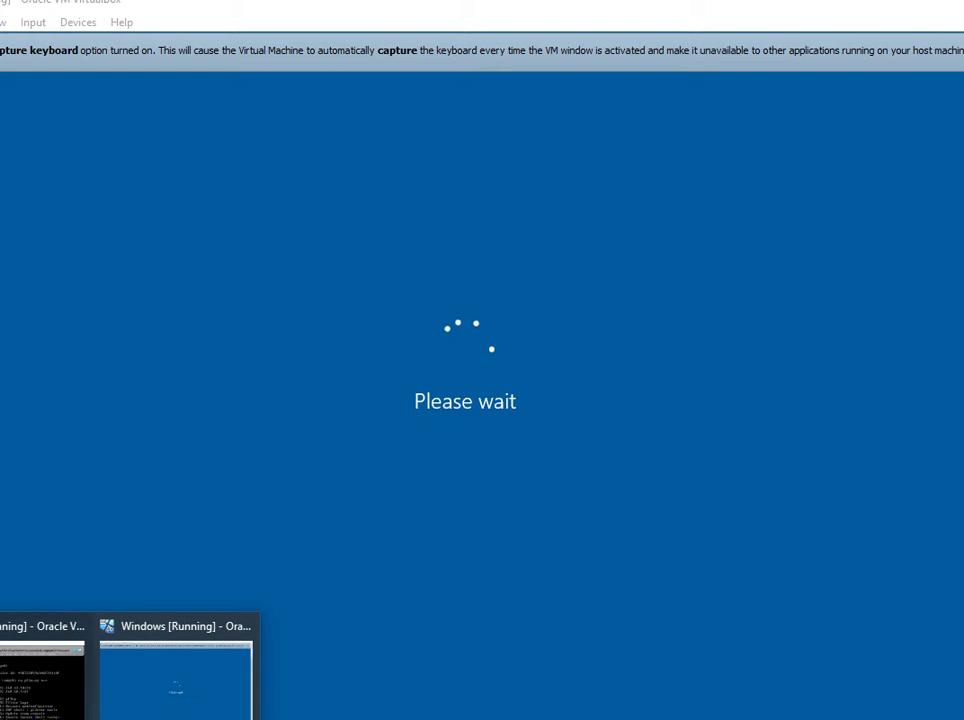
{"action": "left_click", "coordinate": [137, 693]}
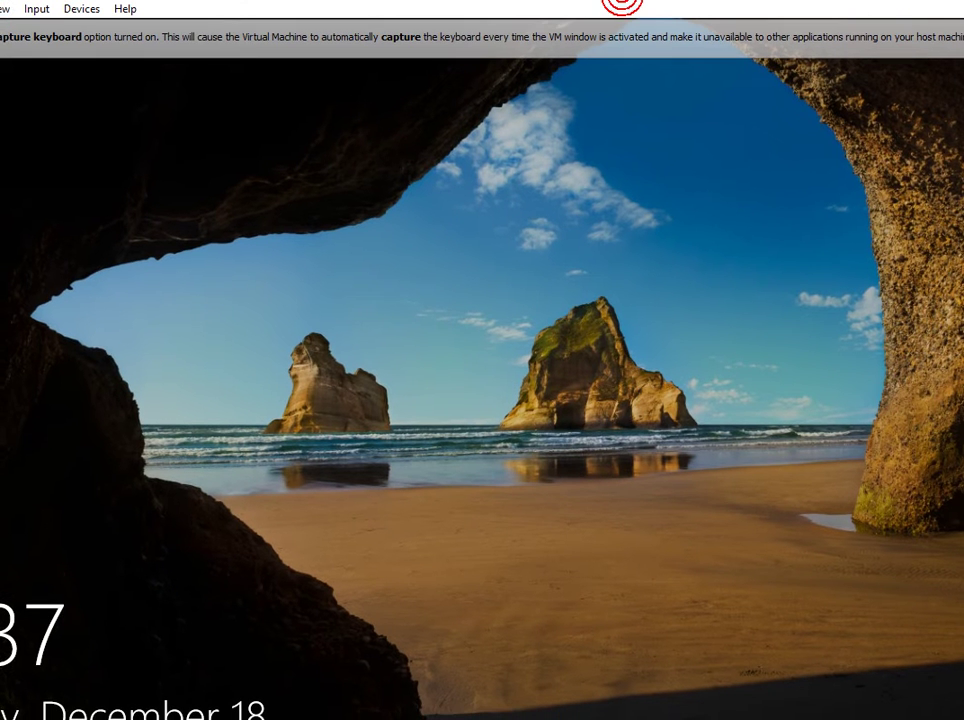
Sign in to the Windows 10 guest with the account password.
{"action": "left_click", "coordinate": [435, 400]}
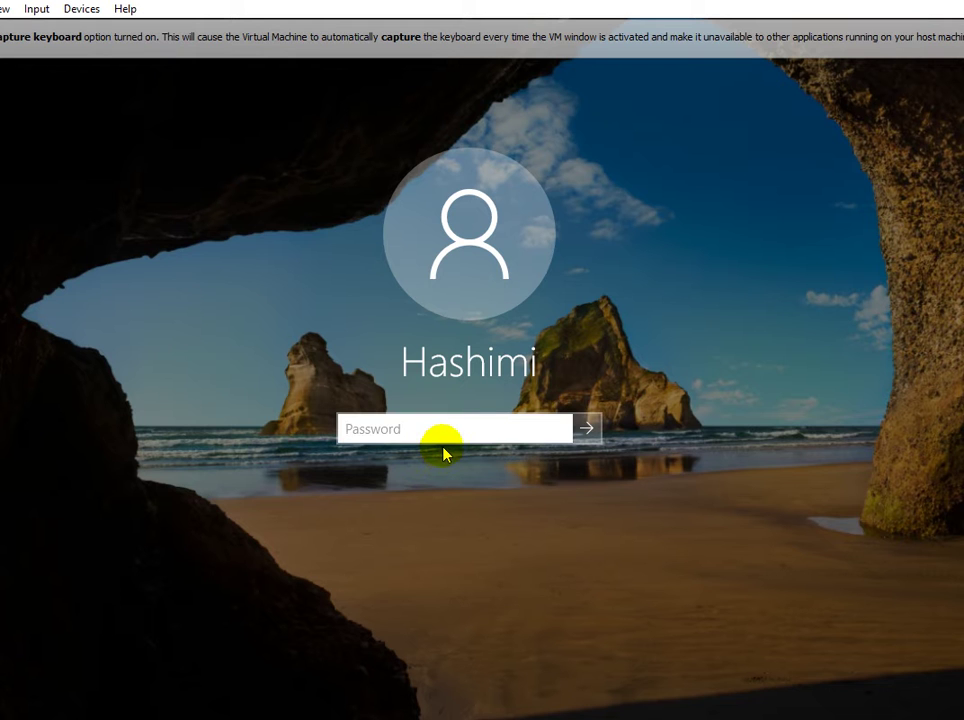
{"action": "type", "text": "••••••••••••••"}
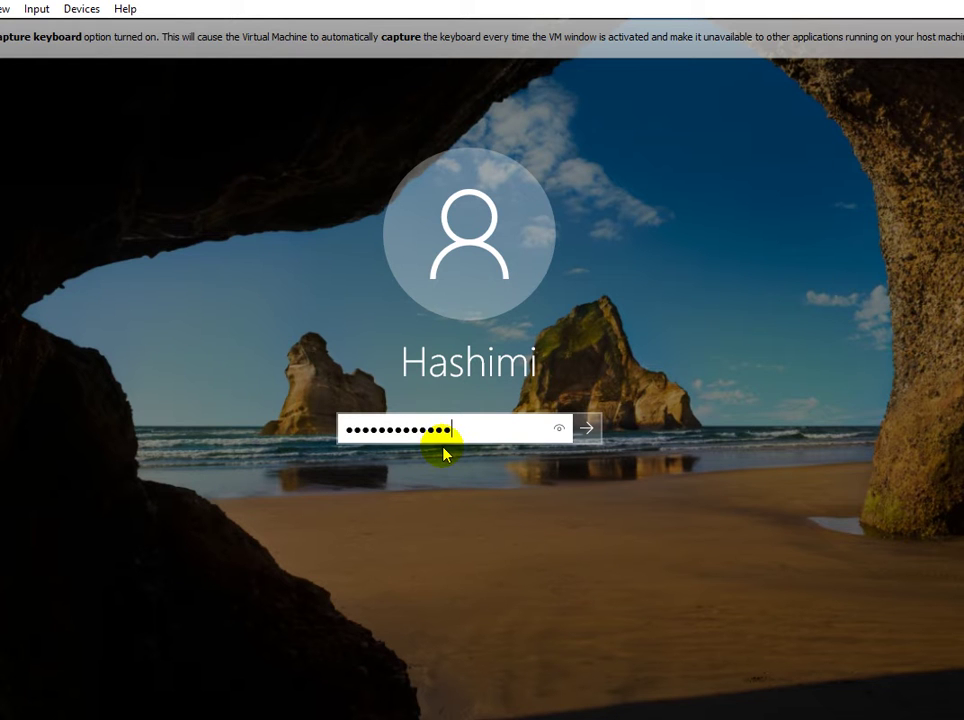
{"action": "key", "text": "Return"}
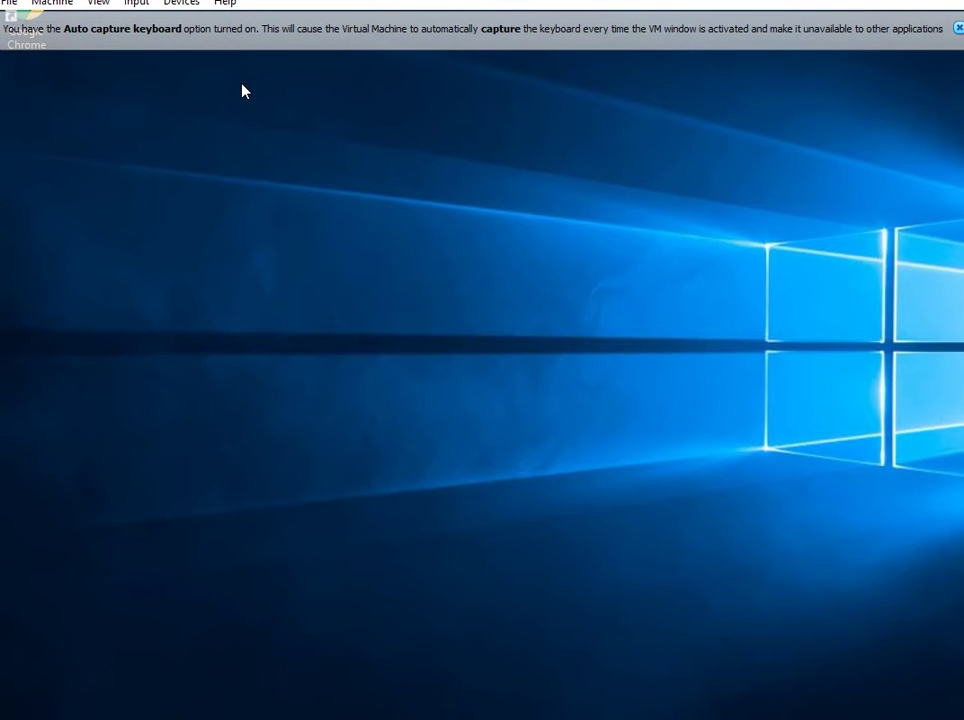
{"action": "left_click", "coordinate": [793, 368]}
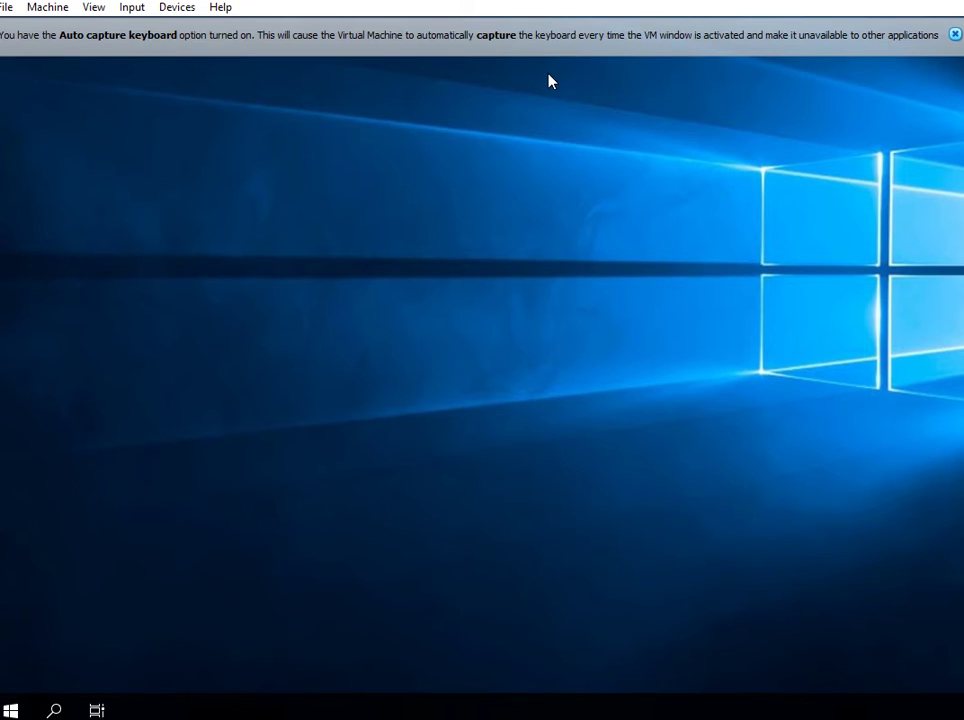
{"action": "left_click", "coordinate": [330, 408]}
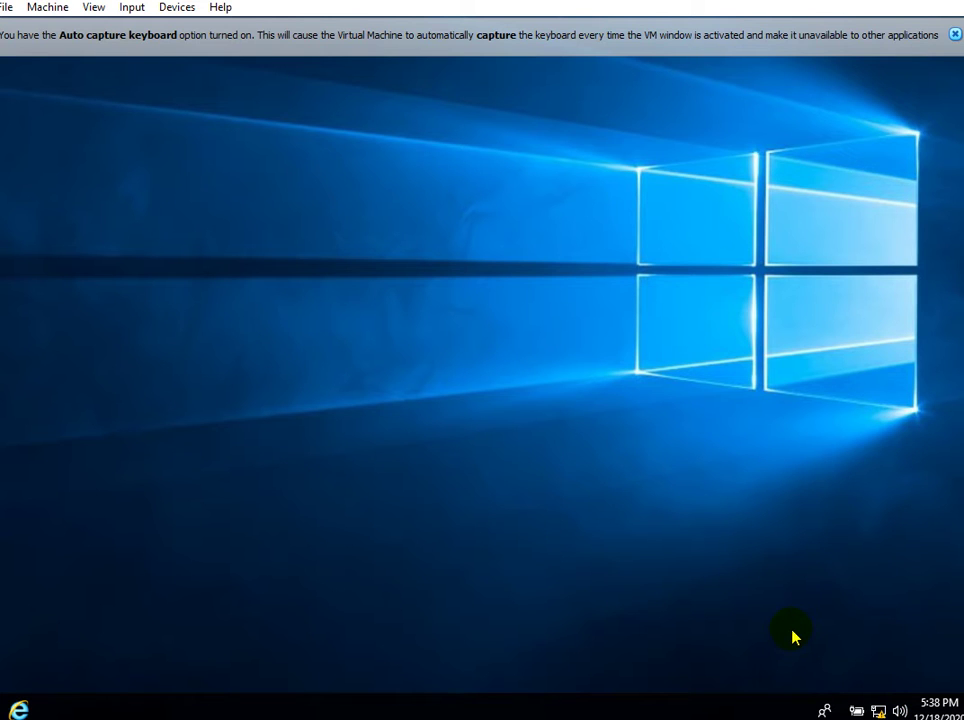
{"action": "right_click", "coordinate": [603, 393]}
{"action": "left_click", "coordinate": [628, 440]}
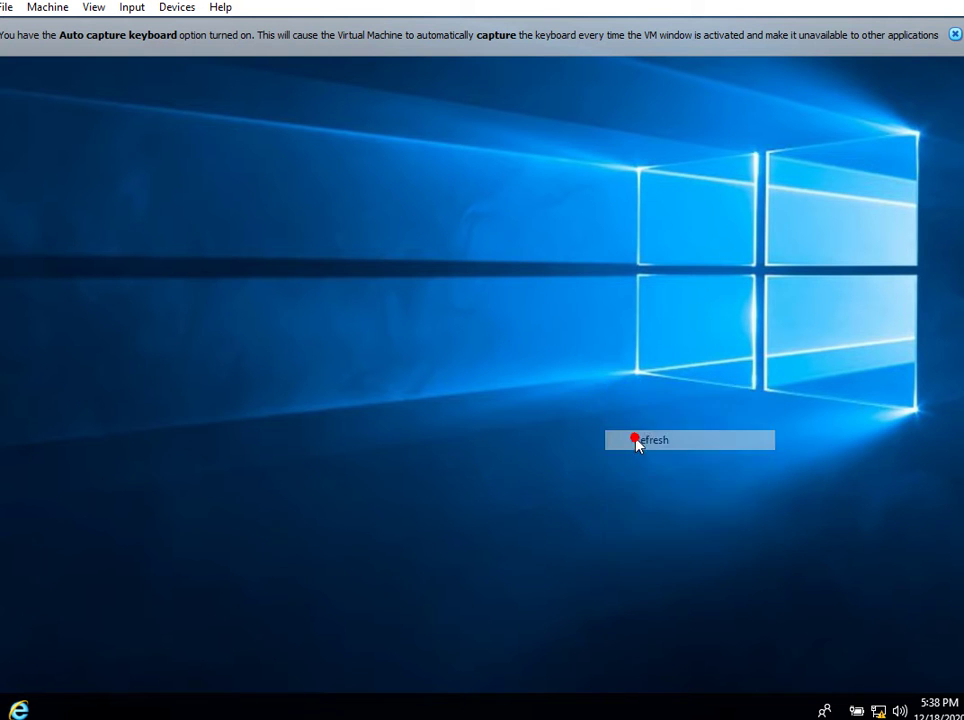
{"action": "right_click", "coordinate": [636, 444]}
{"action": "left_click", "coordinate": [672, 494]}
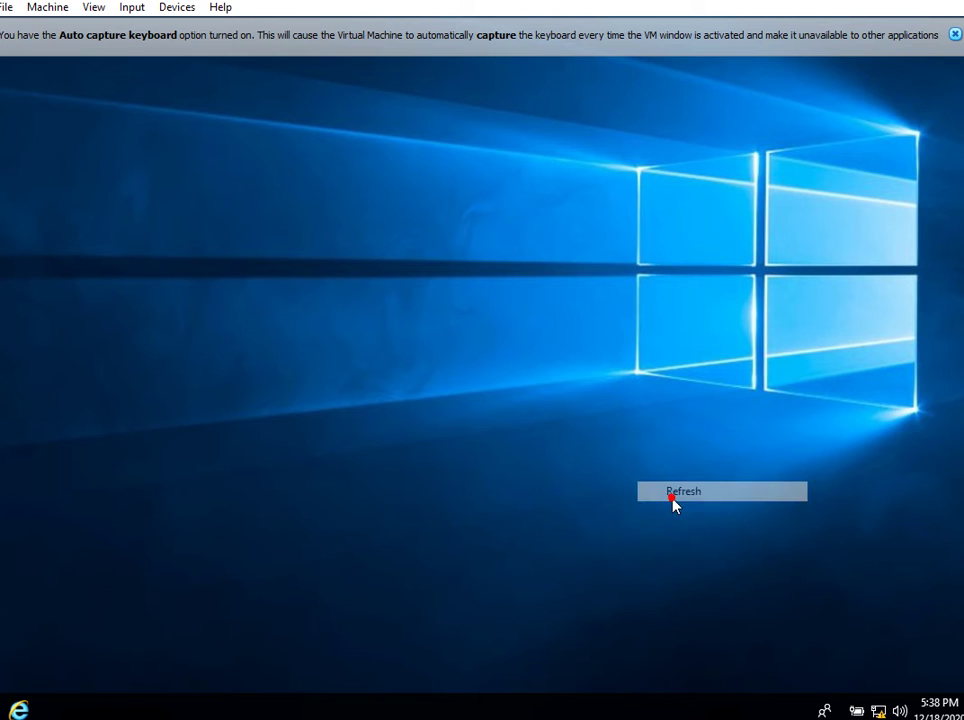
Go from the network tray icon to Network & Internet Ethernet settings and Change adapter options.
{"action": "left_click", "coordinate": [878, 711]}
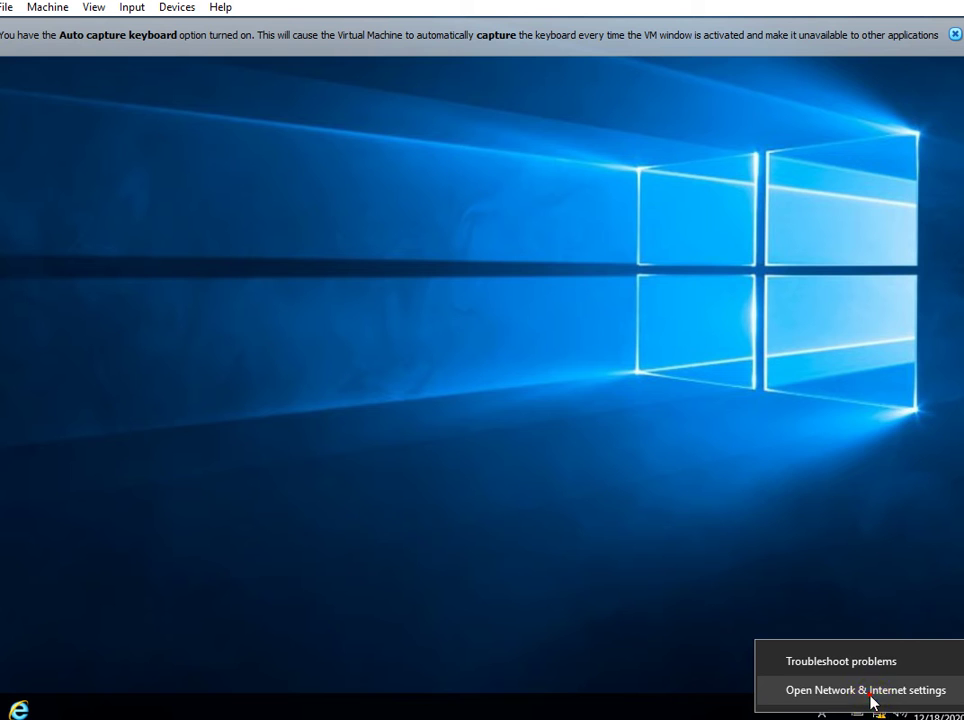
{"action": "left_click", "coordinate": [873, 699]}
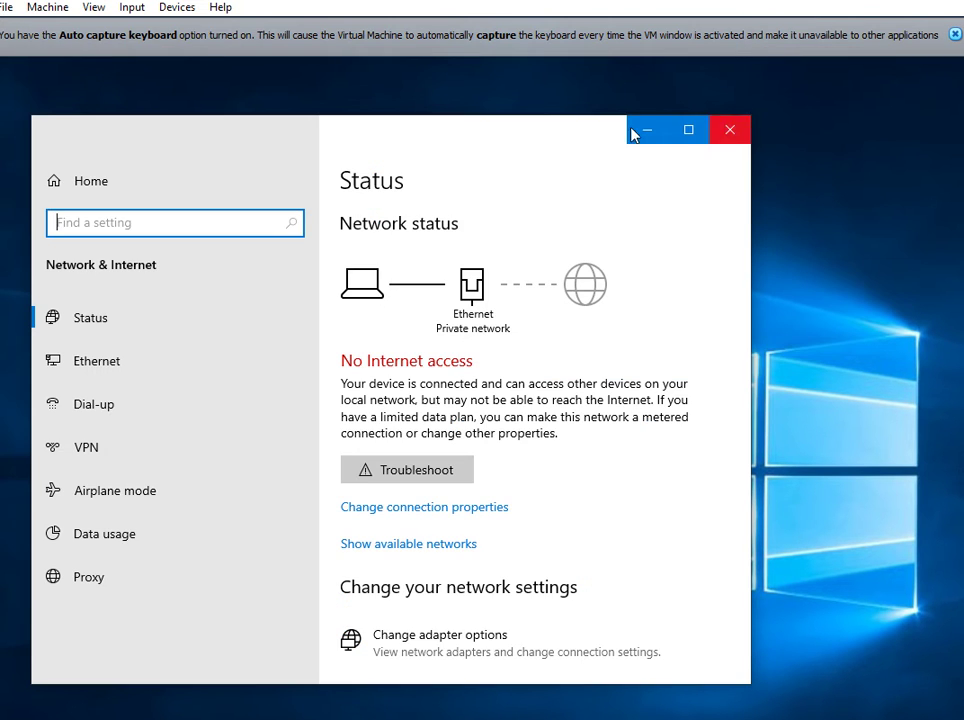
{"action": "left_click_drag", "start_coordinate": [528, 140], "coordinate": [596, 135]}
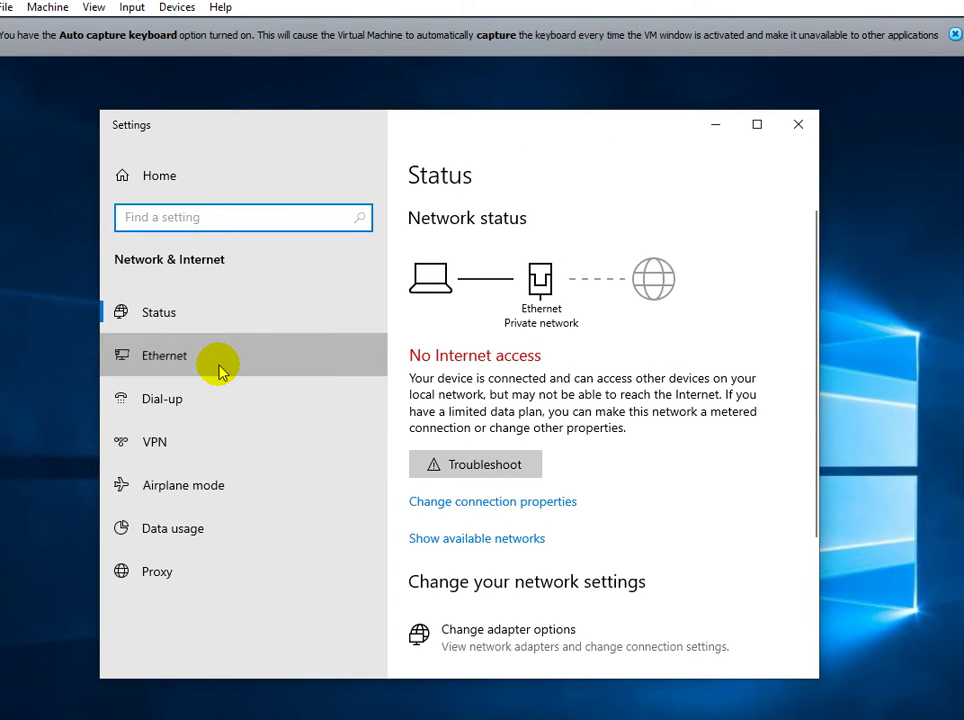
{"action": "left_click", "coordinate": [220, 368]}
{"action": "left_click", "coordinate": [436, 368]}
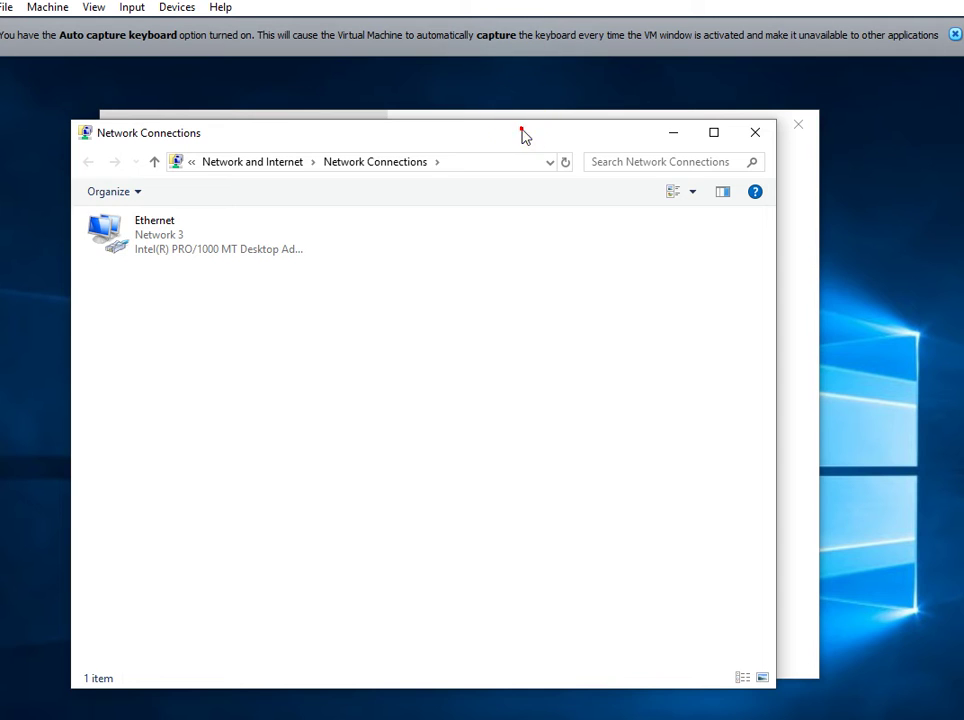
Place Network Connections over Settings and open the Ethernet adapter's Properties.
{"action": "left_click_drag", "start_coordinate": [521, 132], "coordinate": [563, 122]}
{"action": "left_click", "coordinate": [222, 221]}
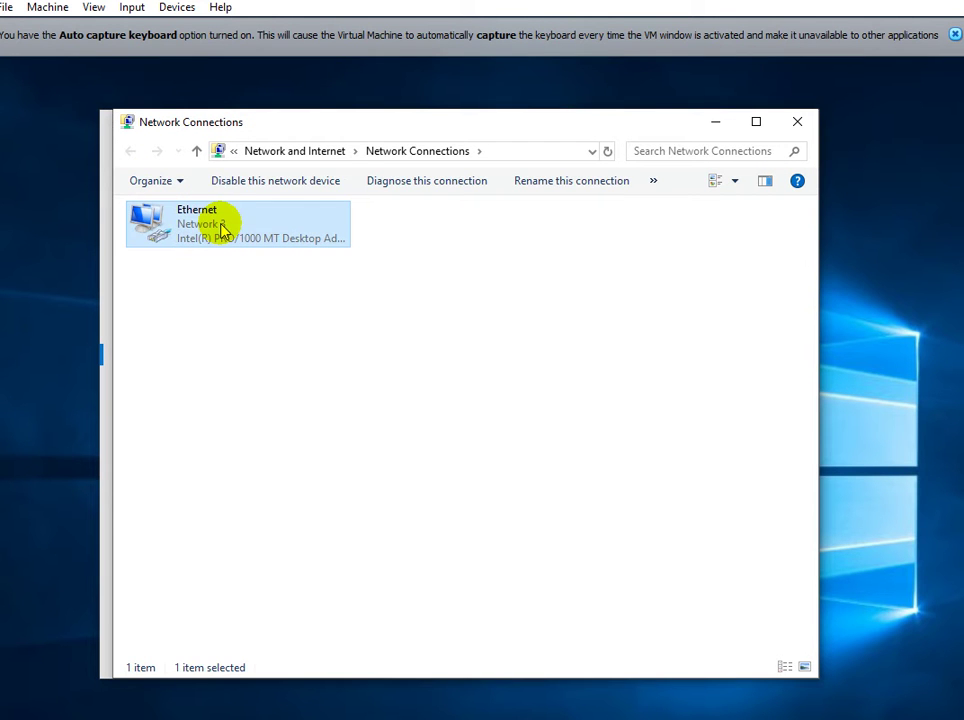
{"action": "right_click", "coordinate": [221, 225]}
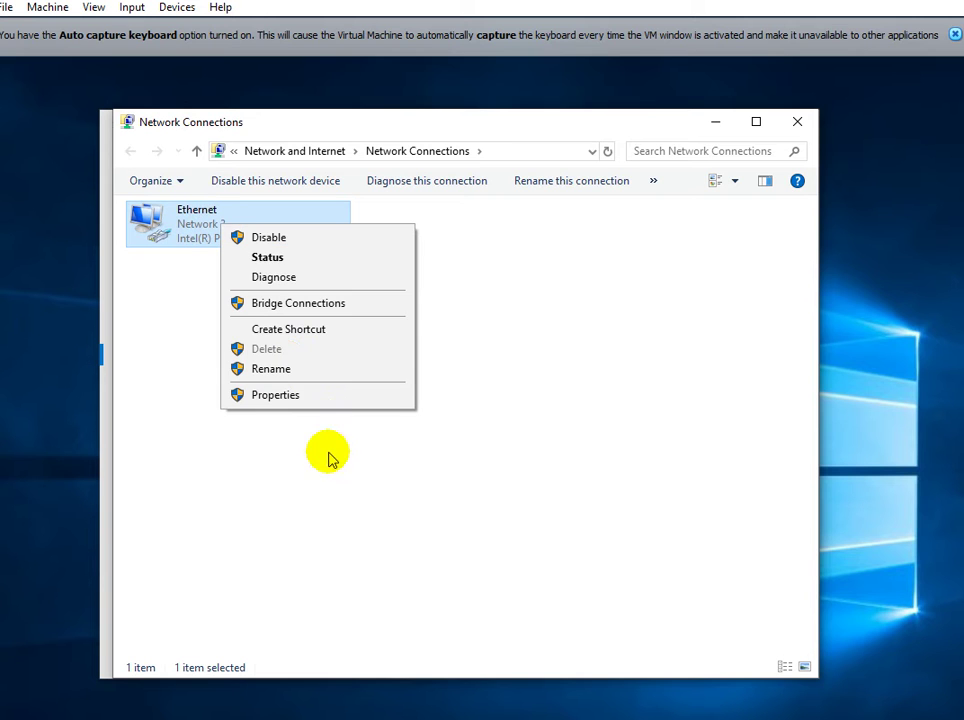
{"action": "left_click", "coordinate": [334, 402]}
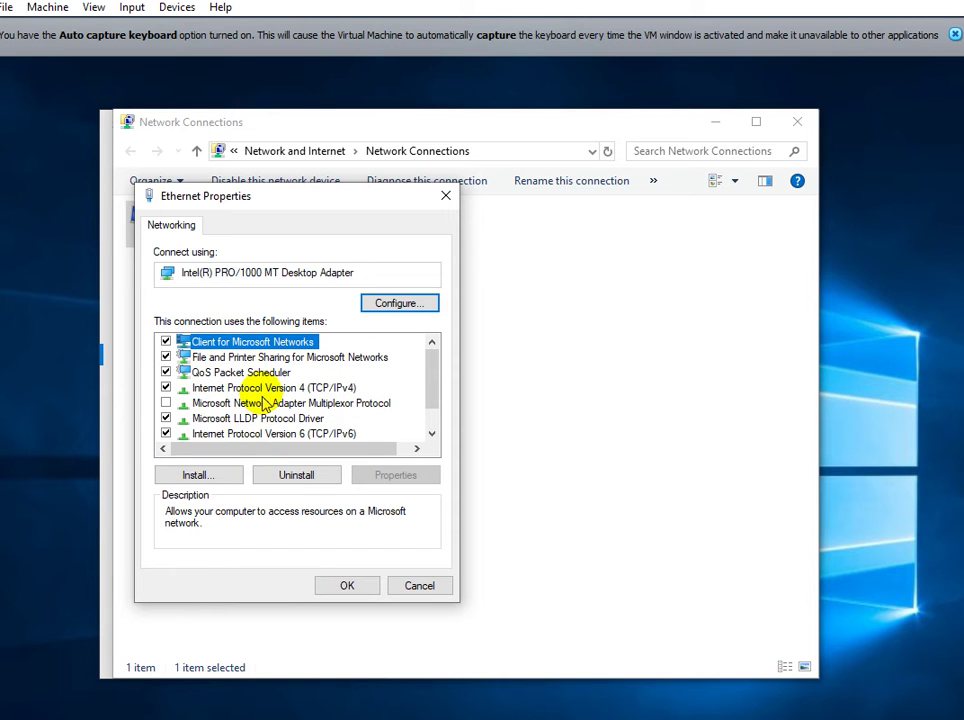
Set Ethernet IPv4 to obtain the IP address and DNS server automatically, and apply.
{"action": "double_click", "coordinate": [265, 388]}
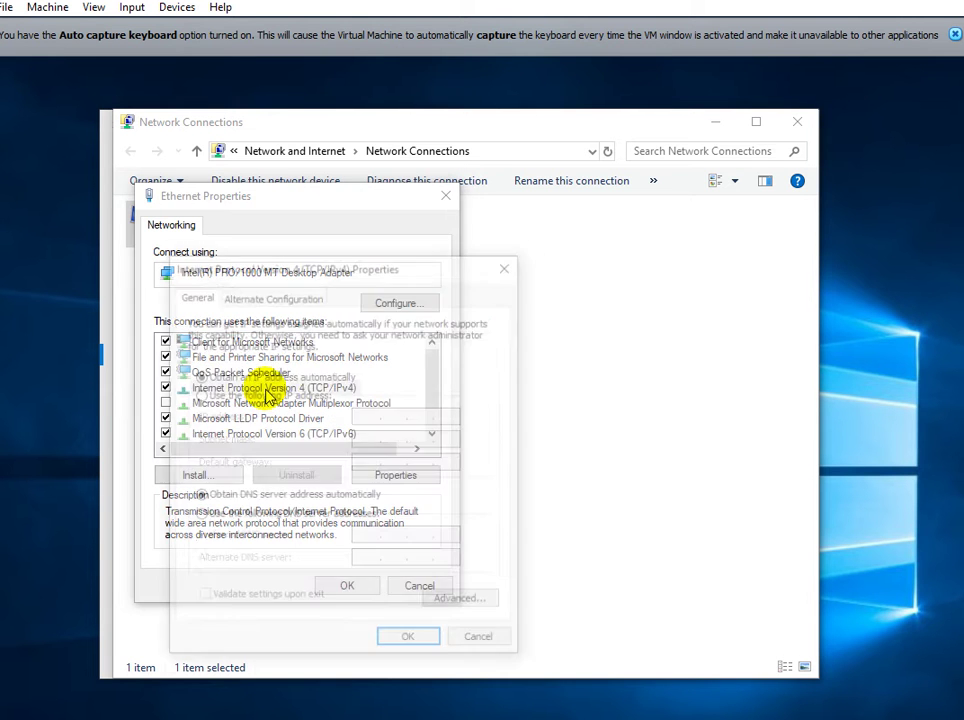
{"action": "left_click_drag", "start_coordinate": [390, 262], "coordinate": [398, 228]}
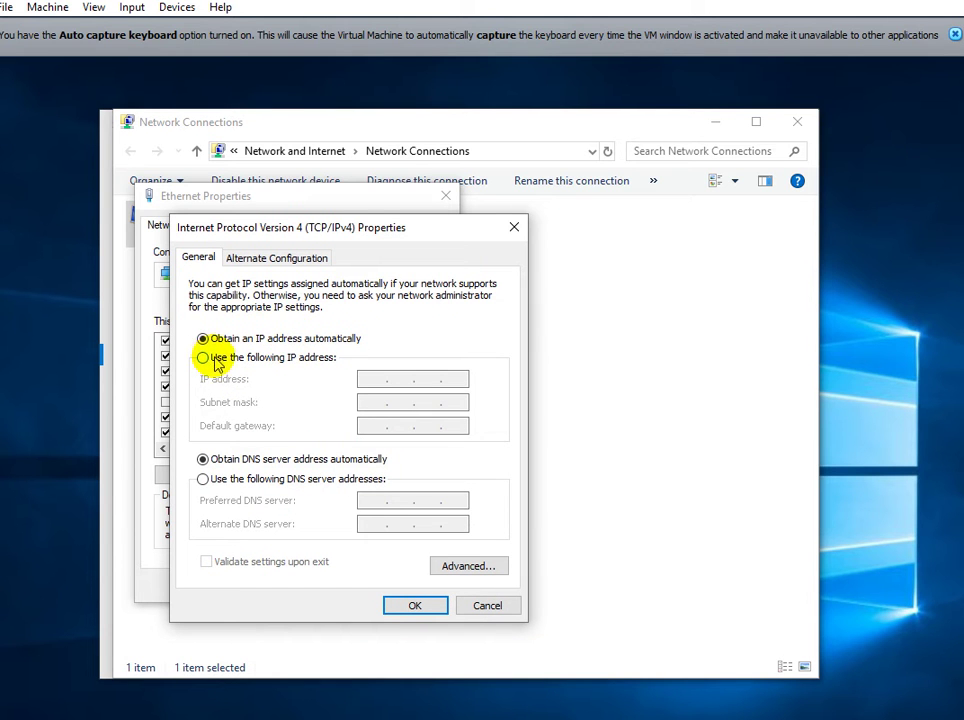
{"action": "left_click", "coordinate": [213, 360]}
{"action": "left_click", "coordinate": [207, 340]}
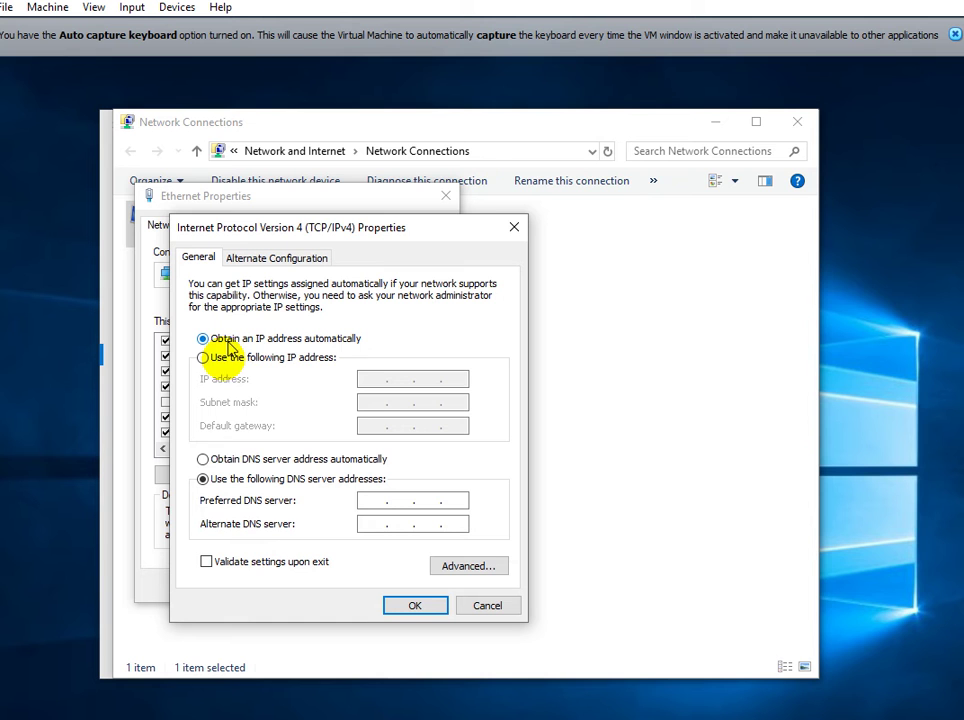
{"action": "left_click", "coordinate": [218, 459]}
{"action": "left_click", "coordinate": [411, 606]}
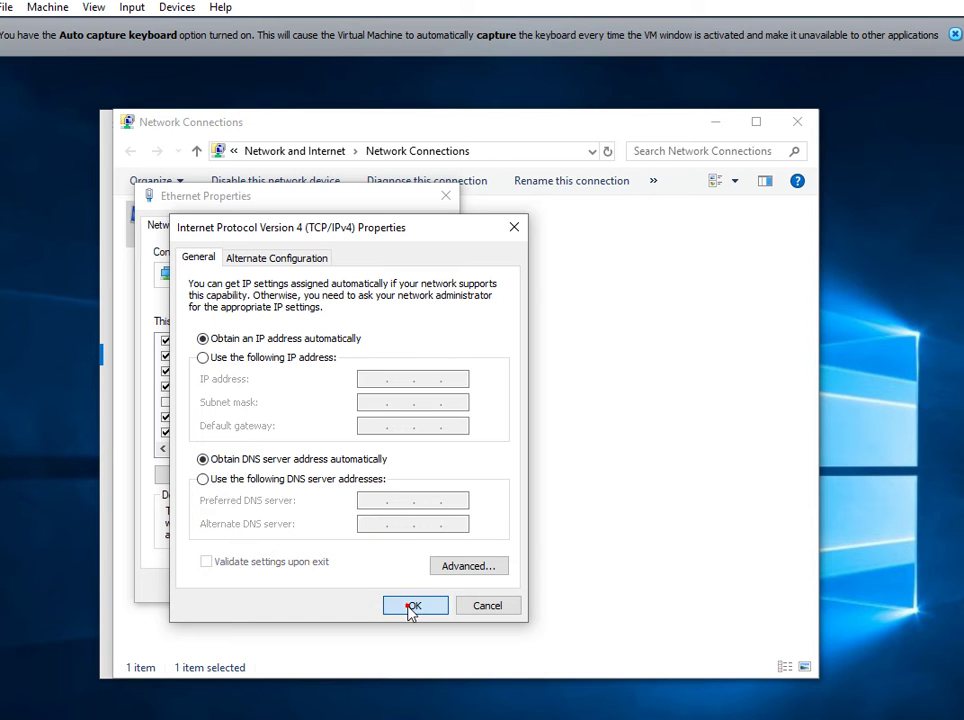
{"action": "left_click", "coordinate": [344, 586]}
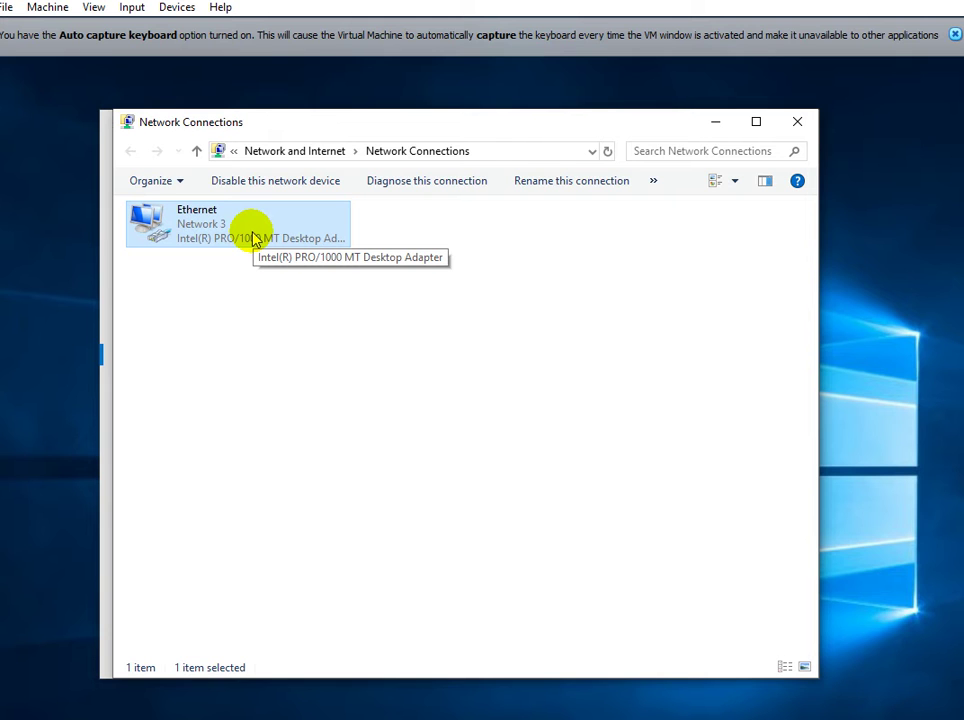
Open the Ethernet adapter's Status window and reposition it.
{"action": "right_click", "coordinate": [254, 238]}
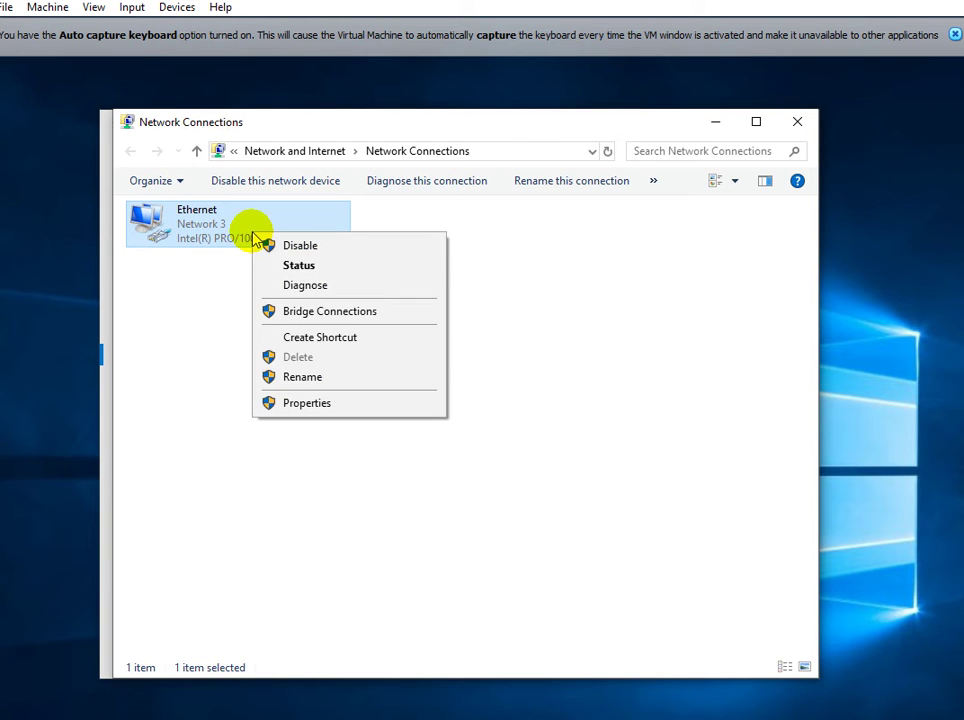
{"action": "left_click", "coordinate": [280, 268]}
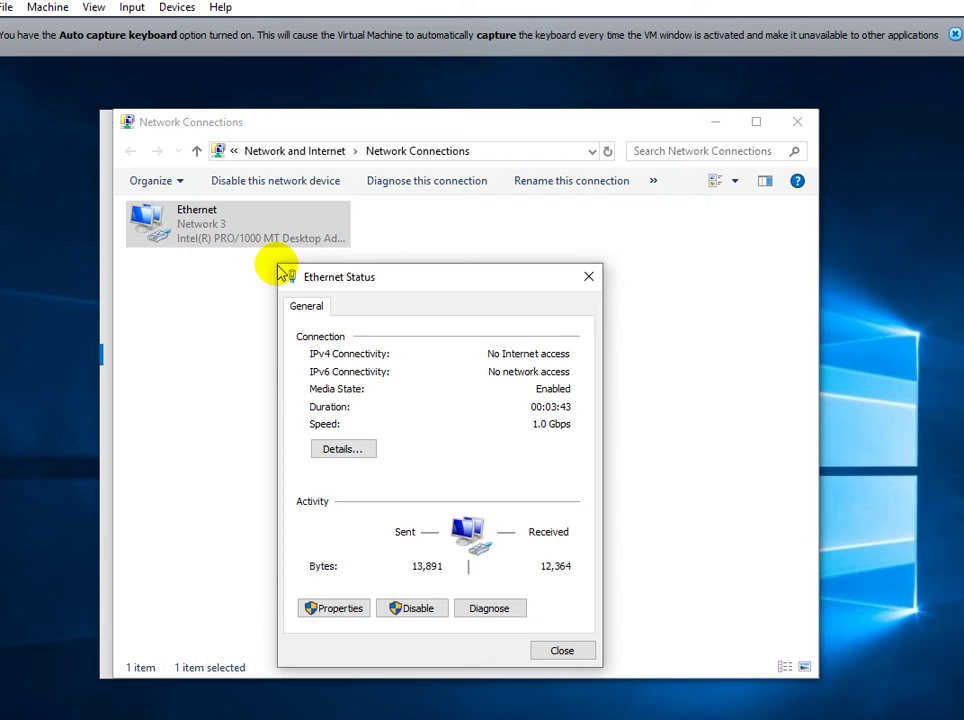
{"action": "left_click_drag", "start_coordinate": [392, 278], "coordinate": [359, 238]}
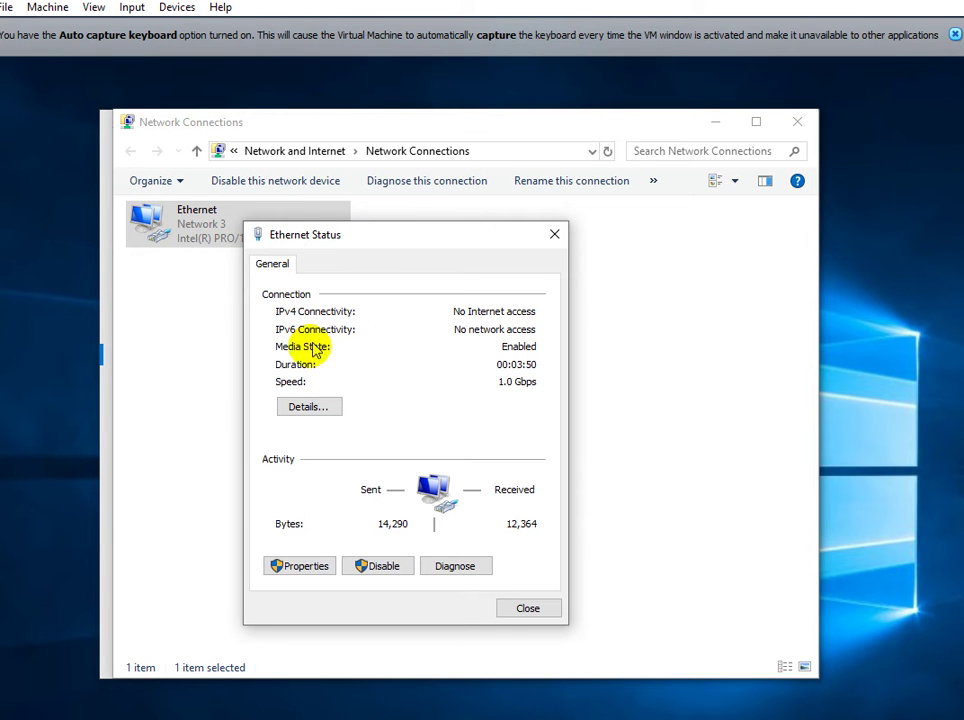
Review the IPv4 address, subnet mask and default gateway in Network Connection Details.
{"action": "left_click", "coordinate": [304, 407]}
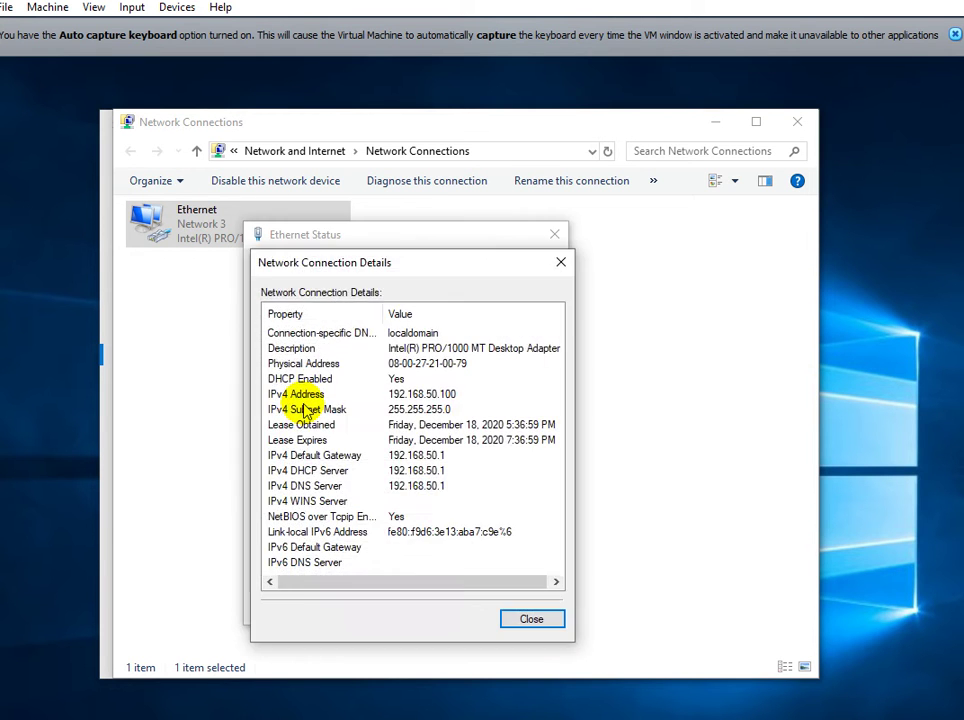
{"action": "left_click", "coordinate": [400, 396]}
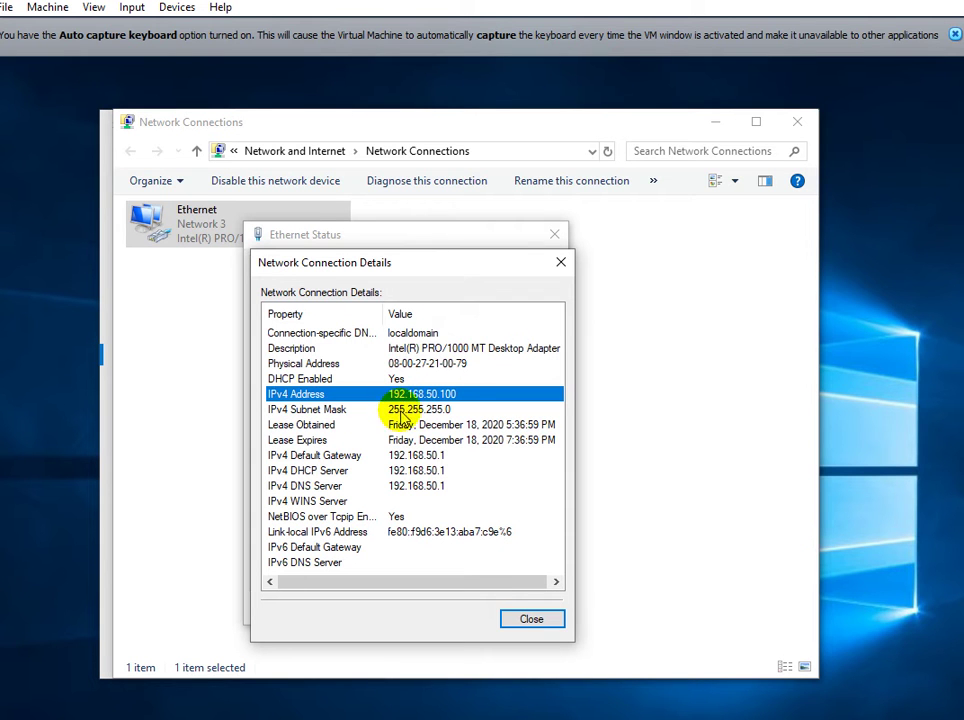
{"action": "left_click", "coordinate": [400, 410]}
{"action": "left_click", "coordinate": [401, 455]}
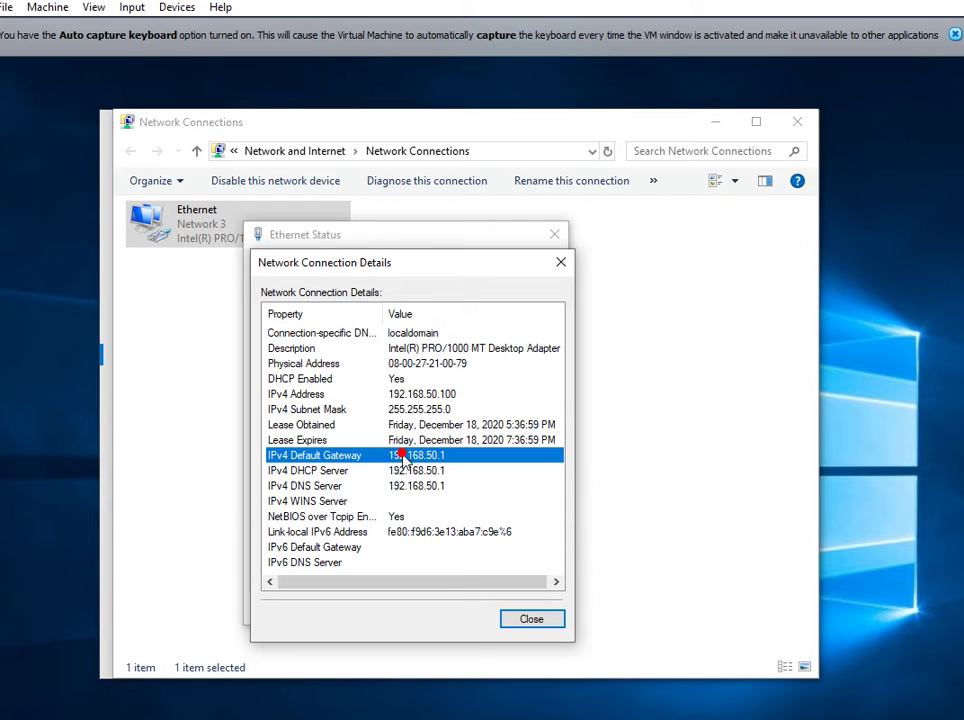
{"action": "left_click", "coordinate": [399, 471]}
{"action": "left_click", "coordinate": [400, 486]}
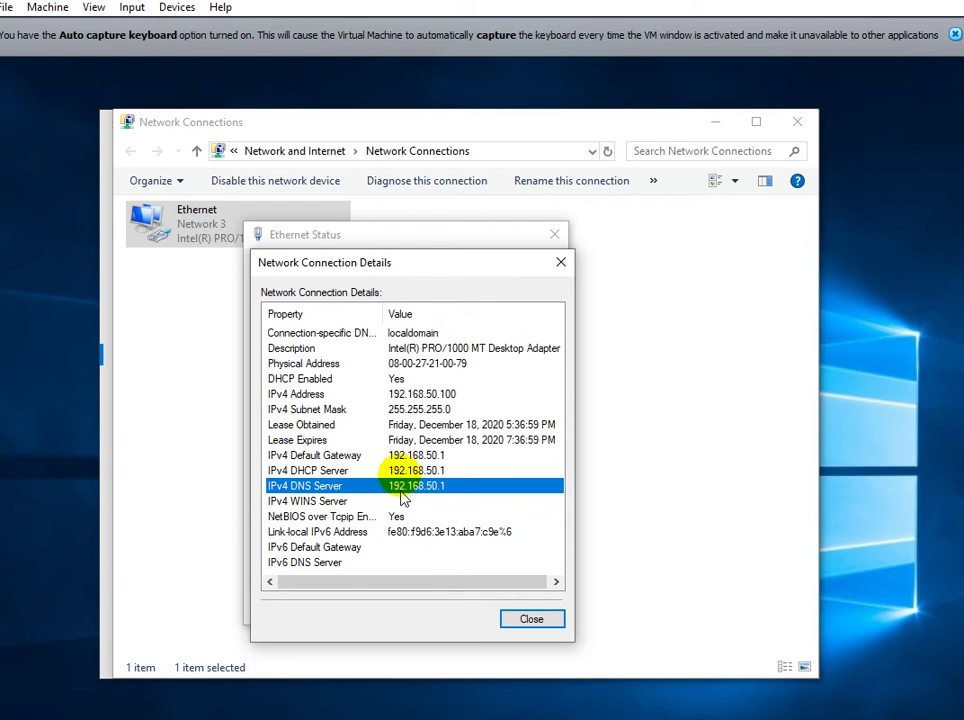
{"action": "left_click", "coordinate": [400, 395]}
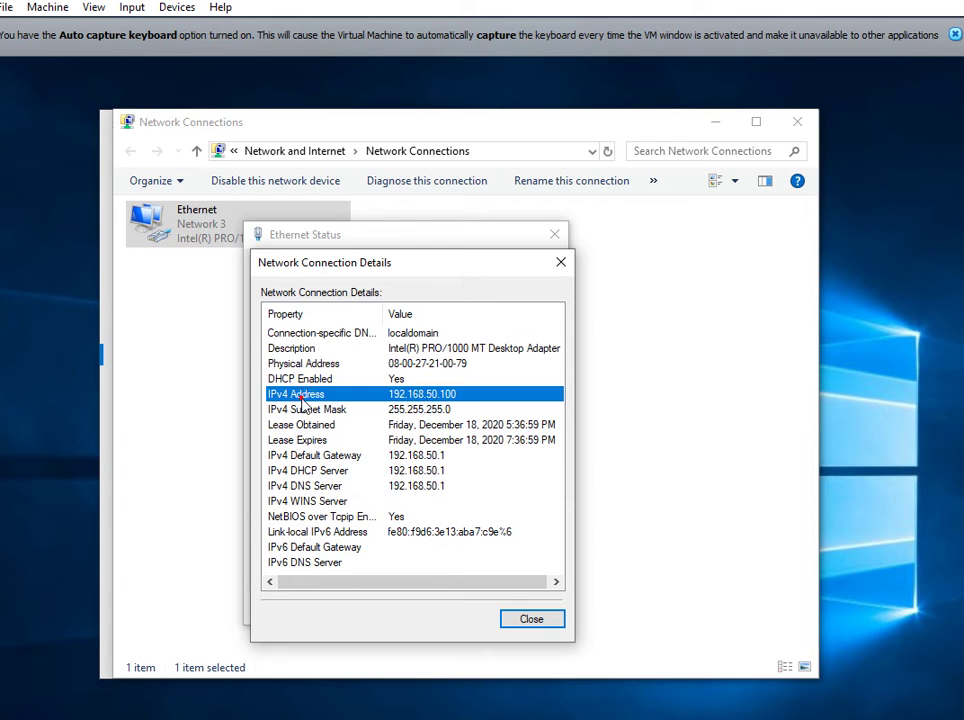
{"action": "left_click", "coordinate": [451, 395]}
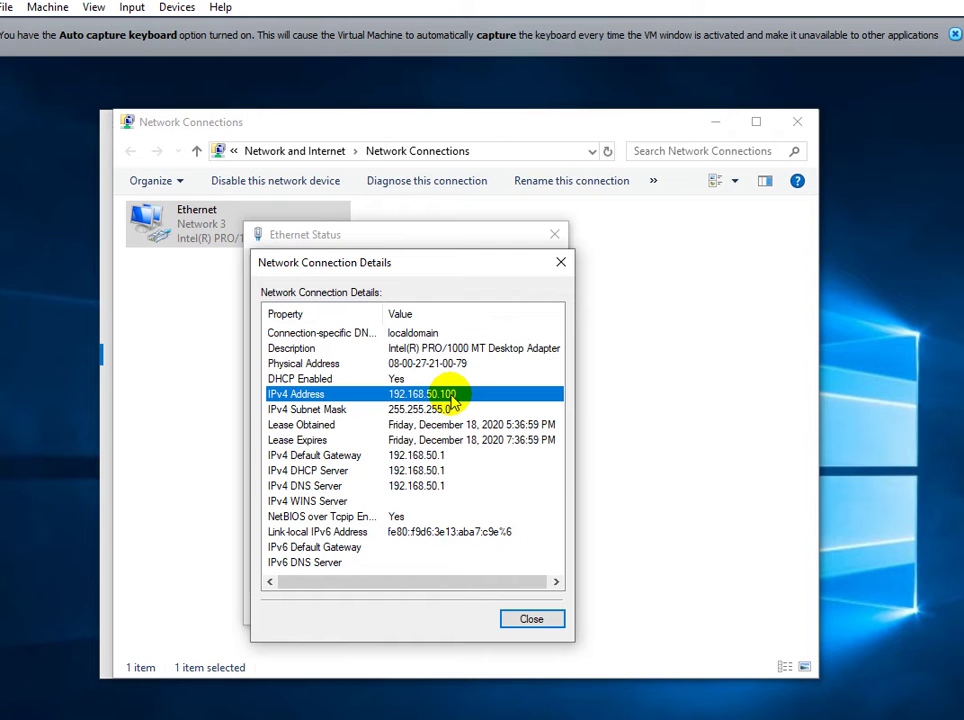
{"action": "left_click", "coordinate": [452, 396]}
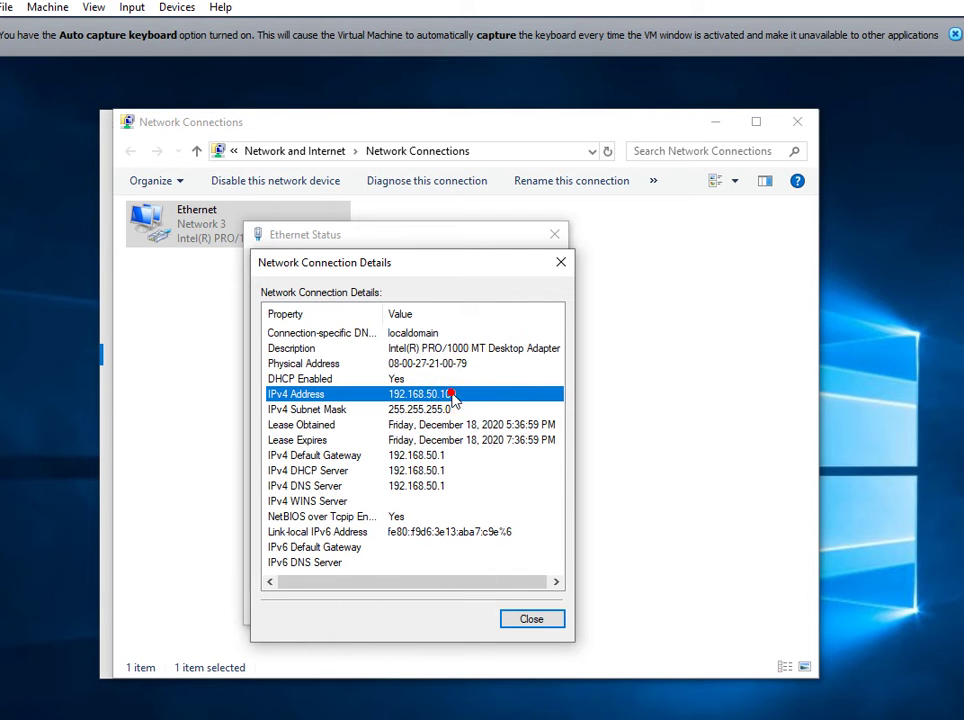
{"action": "left_click", "coordinate": [440, 410]}
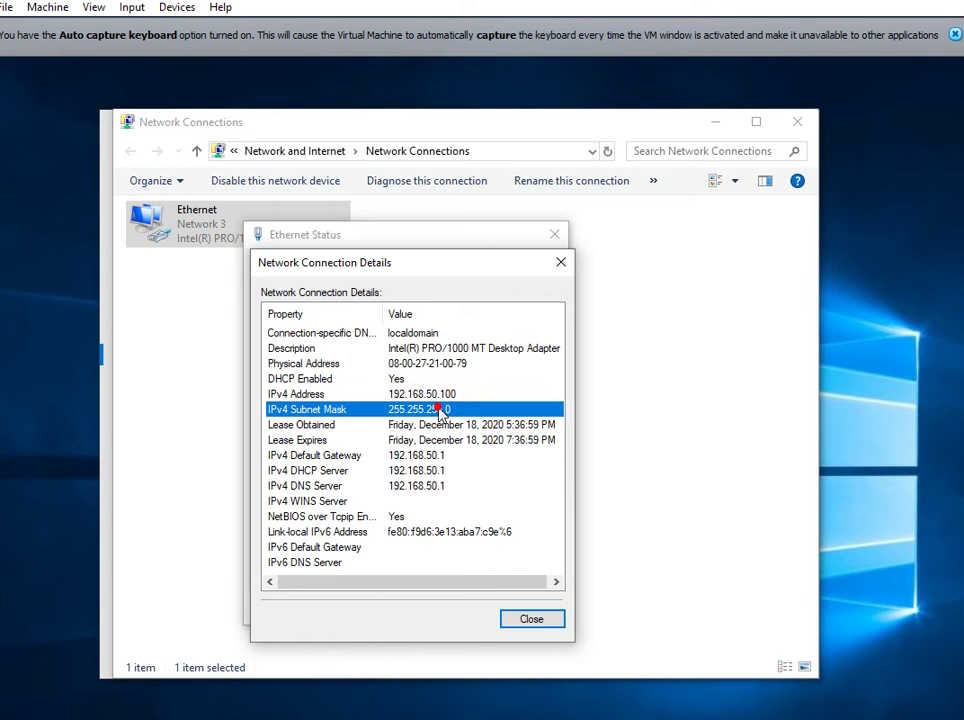
{"action": "left_click", "coordinate": [412, 456]}
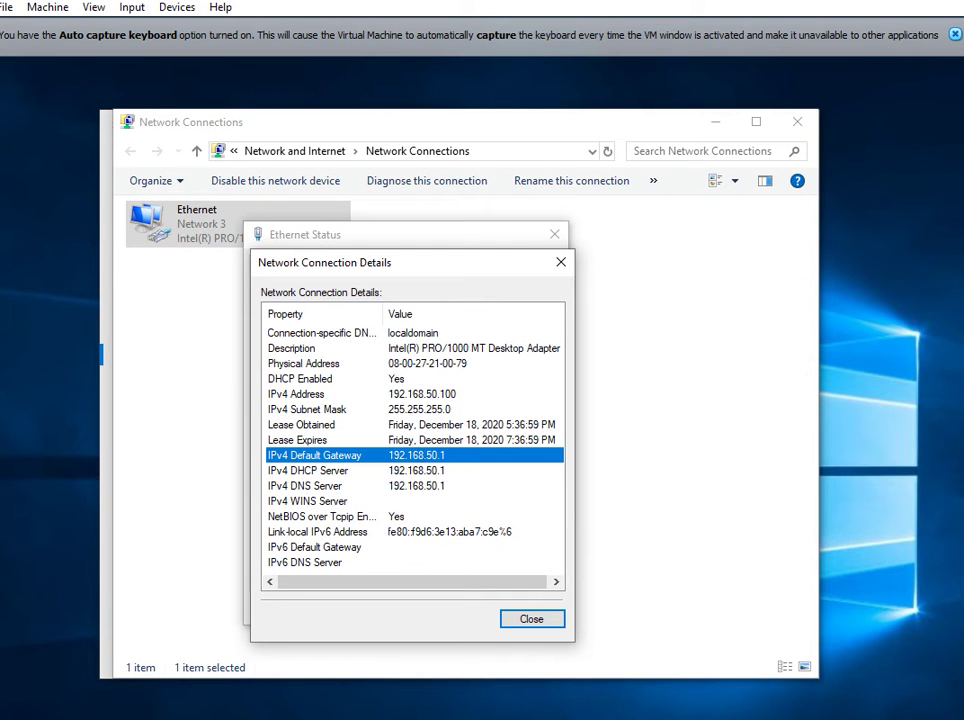
Compare with pfSense's LAN IP 192.168.50.1 and confirm the DHCP and DNS servers match.
{"action": "left_click", "coordinate": [58, 705]}
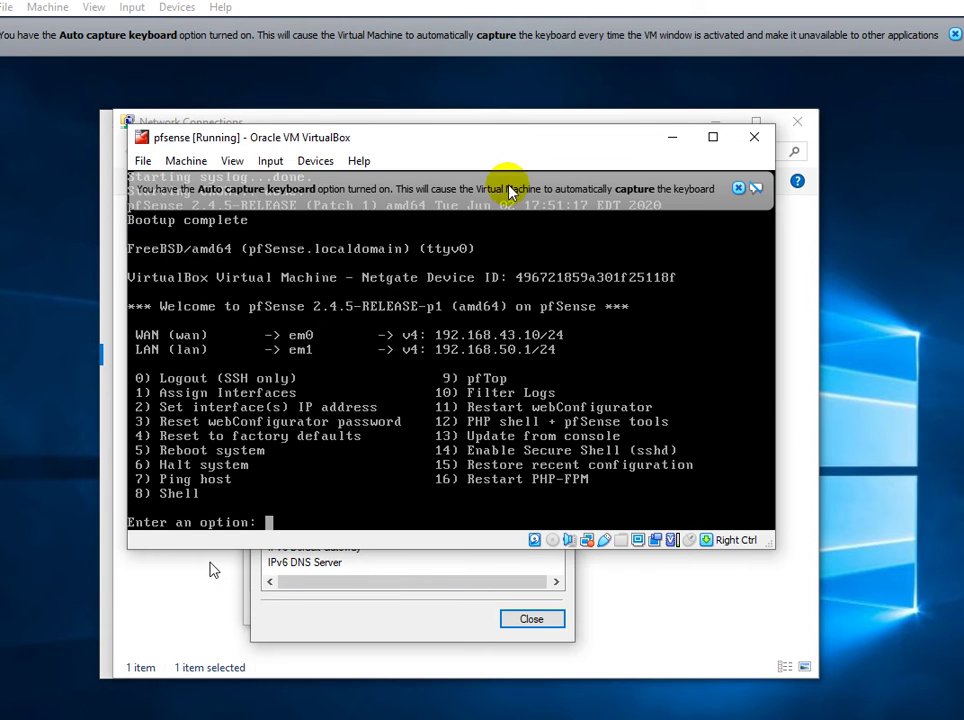
{"action": "mouse_move", "coordinate": [508, 146]}
{"action": "left_mouse_down"}
{"action": "mouse_move", "coordinate": [508, 181]}
{"action": "mouse_move", "coordinate": [508, 156]}
{"action": "left_mouse_up"}
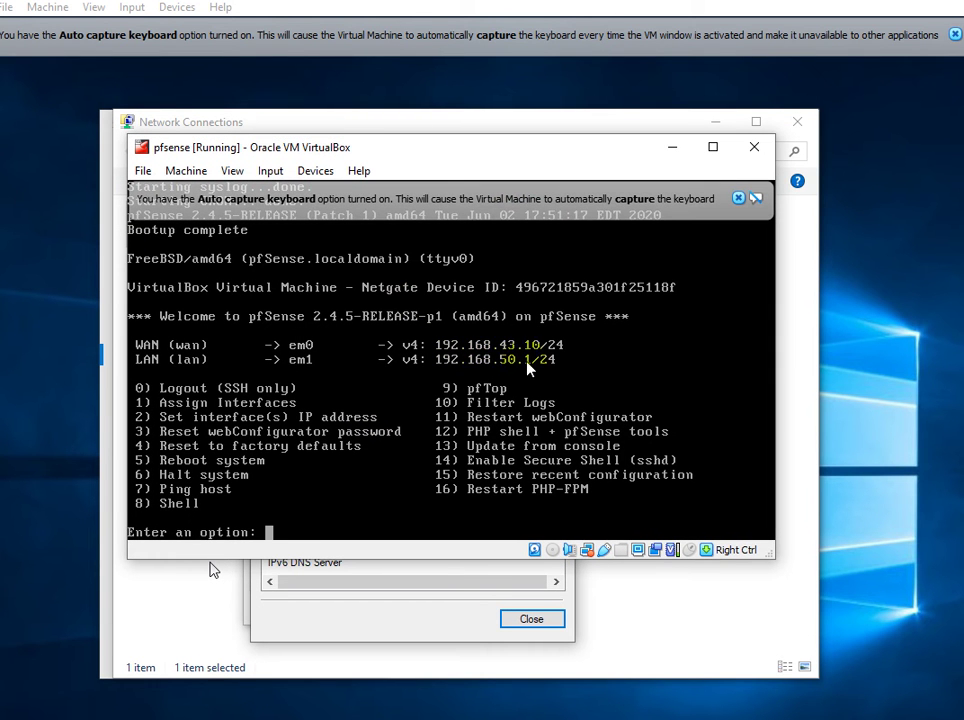
{"action": "left_click", "coordinate": [672, 147]}
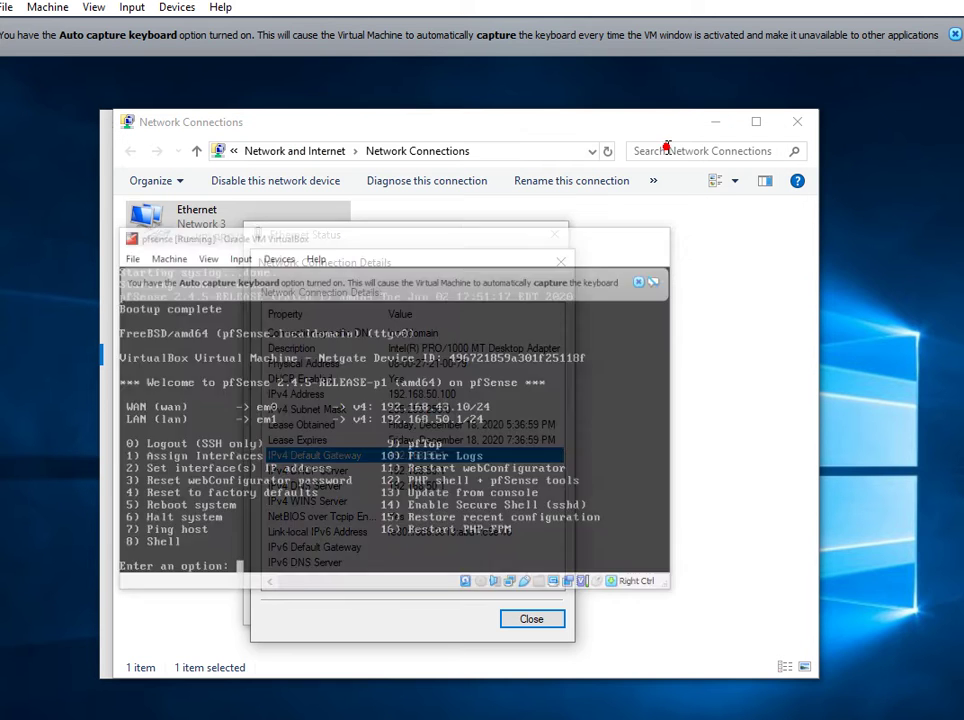
{"action": "left_click", "coordinate": [338, 472]}
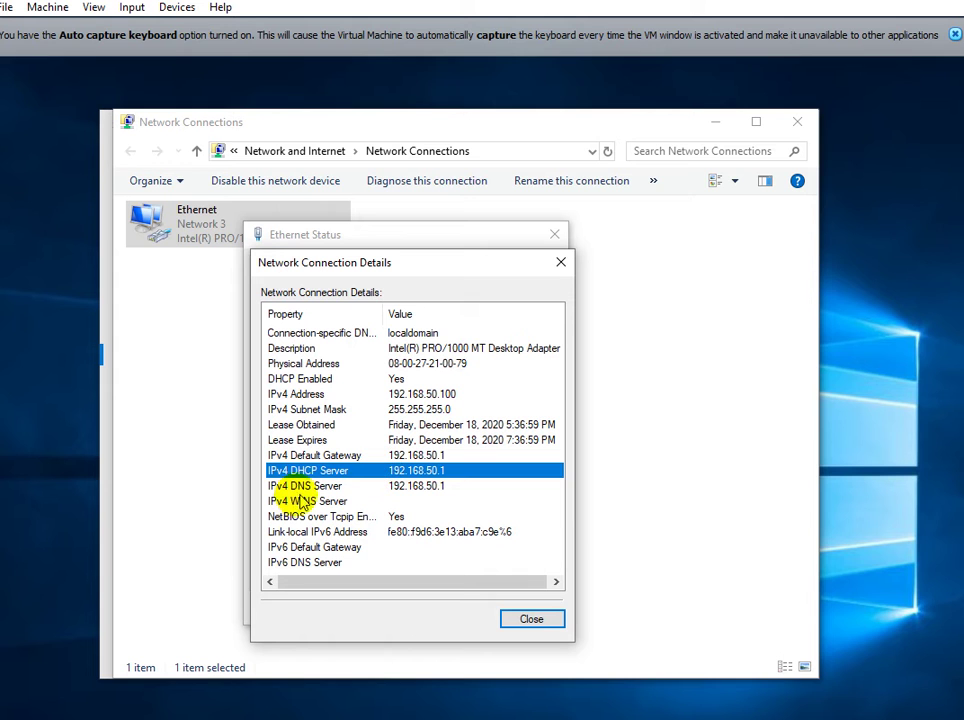
{"action": "left_click", "coordinate": [332, 487]}
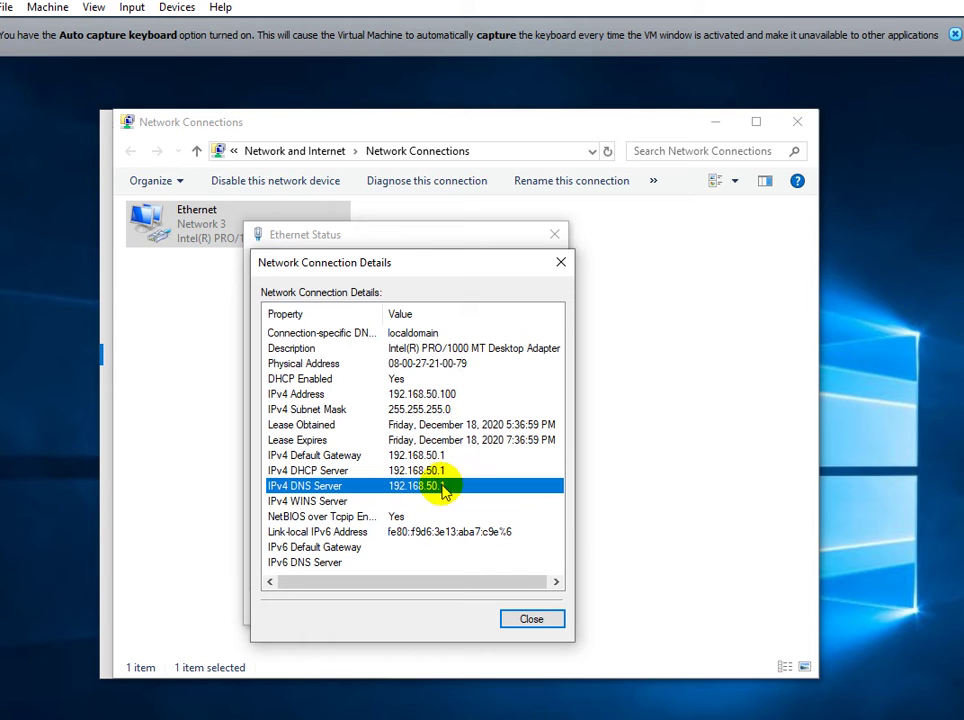
Close the connection details, reopen Ethernet Status, then close it and Network Connections.
{"action": "left_click", "coordinate": [531, 621]}
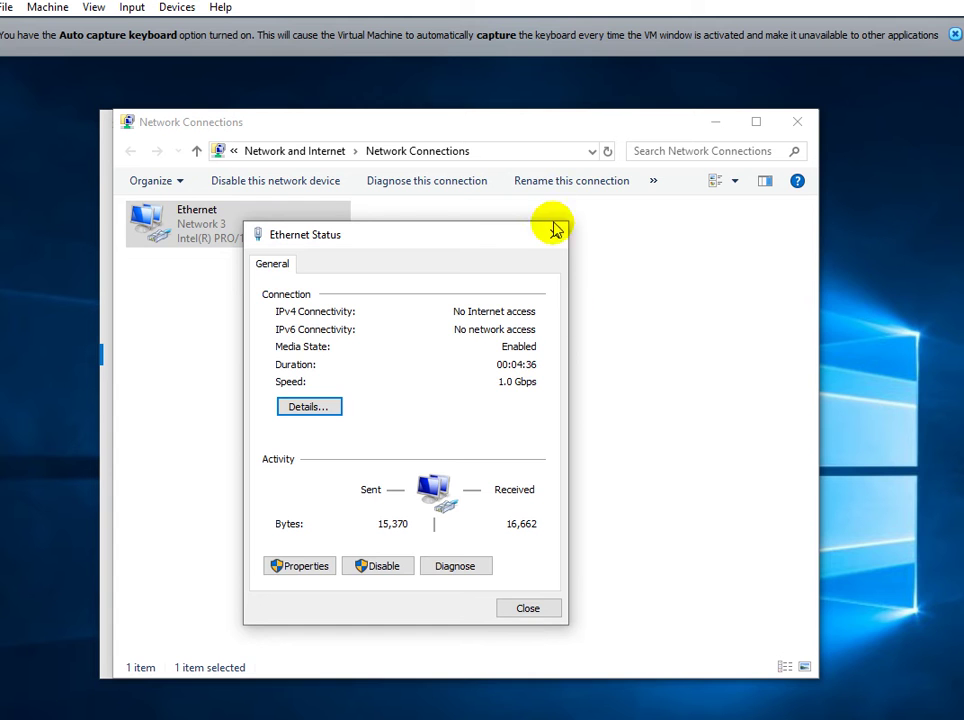
{"action": "left_click", "coordinate": [556, 237]}
{"action": "right_click", "coordinate": [231, 225]}
{"action": "left_click", "coordinate": [260, 259]}
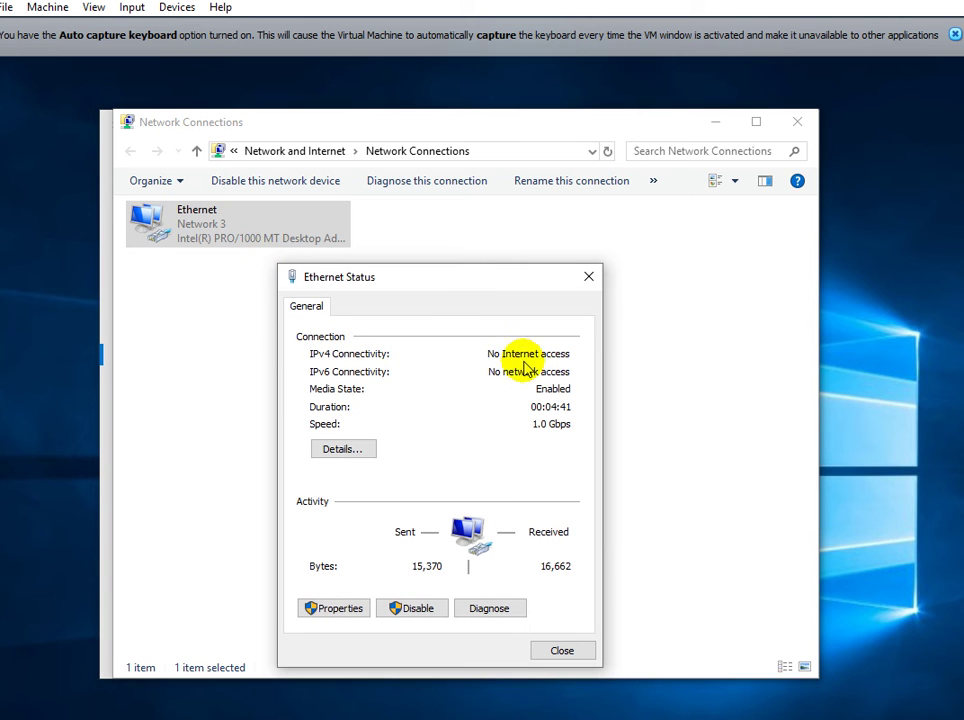
{"action": "left_click", "coordinate": [587, 275]}
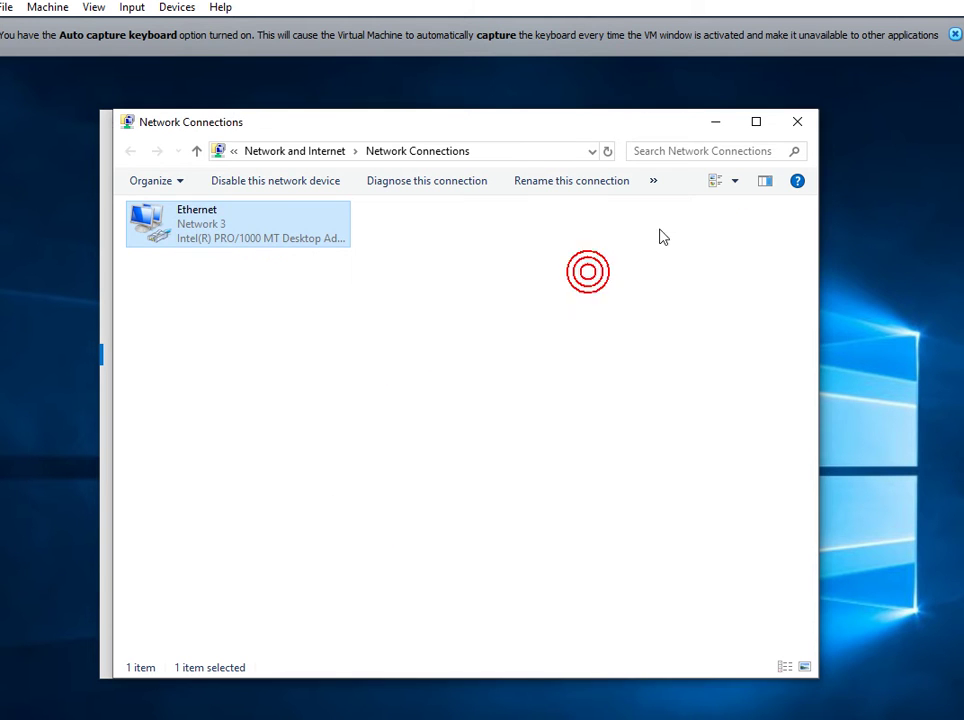
{"action": "left_click", "coordinate": [805, 129]}
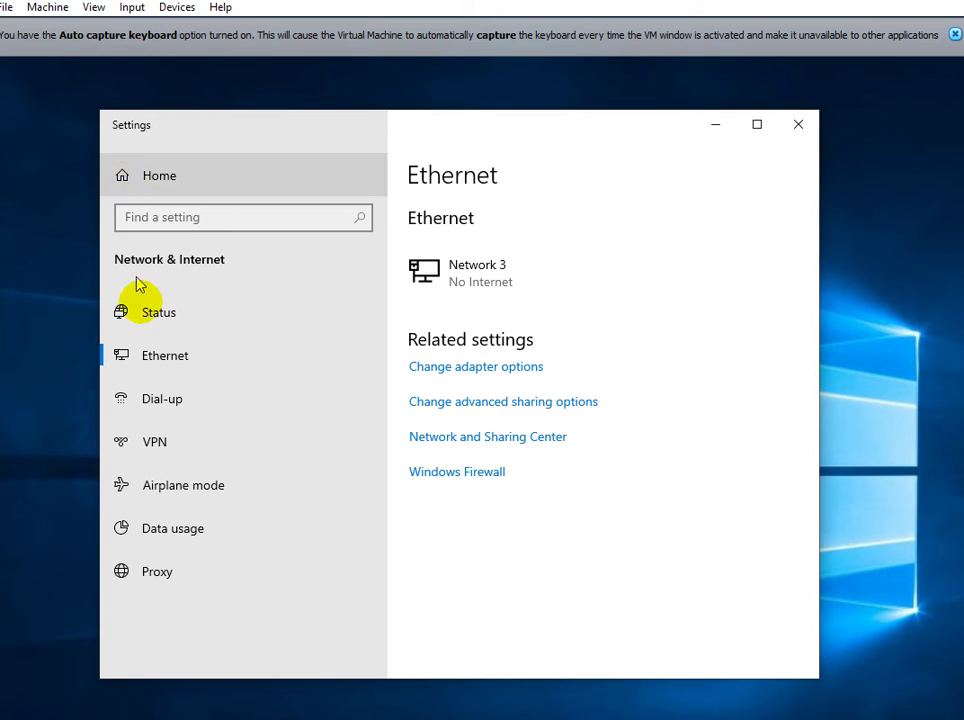
Show the Network status page: Ethernet on a Private network, No Internet access.
{"action": "left_click", "coordinate": [152, 313]}
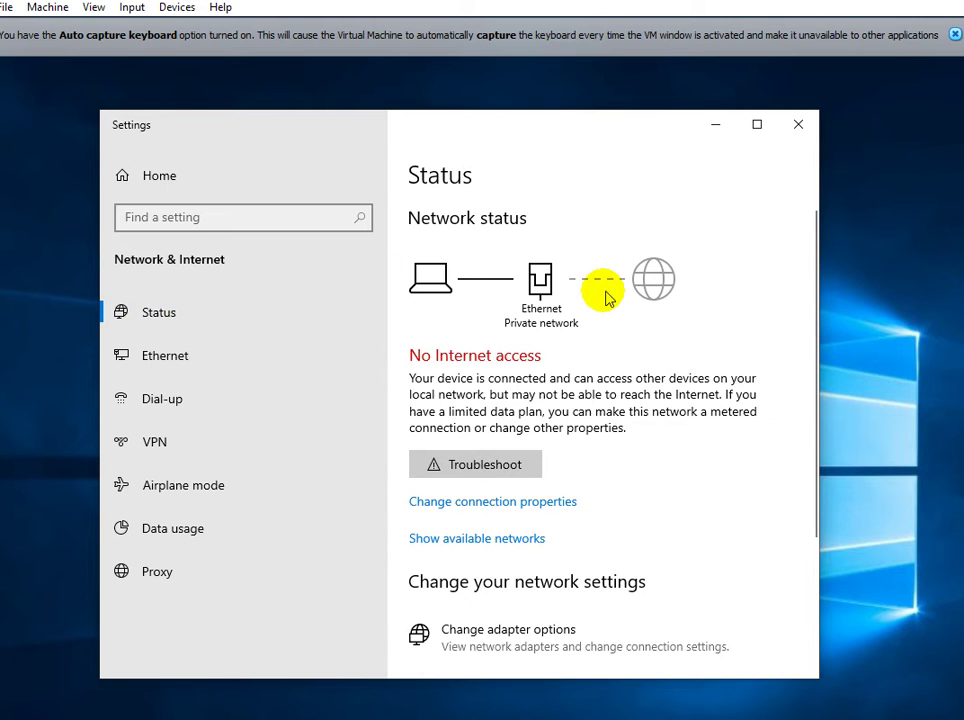
{"action": "left_click", "coordinate": [601, 285]}
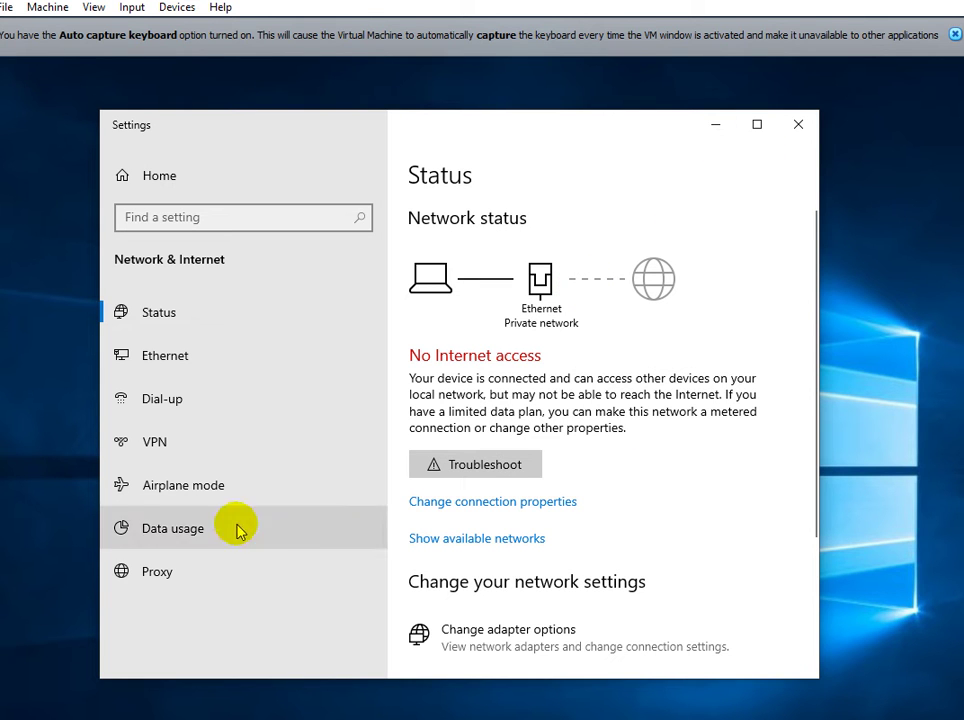
{"action": "left_click", "coordinate": [915, 497]}
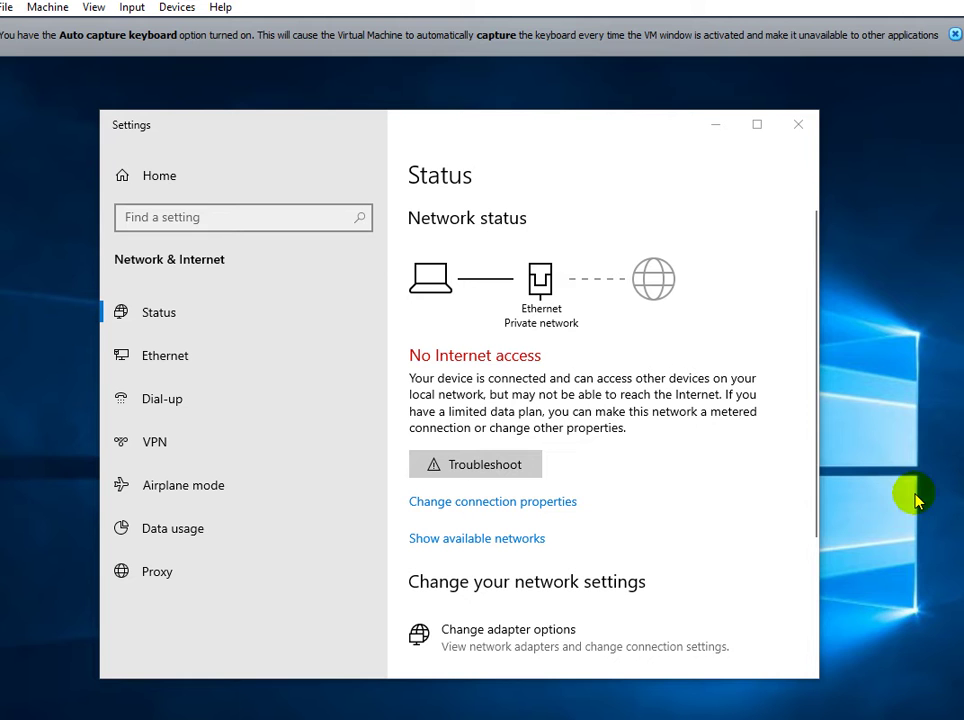
Launch Command Prompt and ping 8.8.8.8, which gets replies.
{"action": "key", "text": "super"}
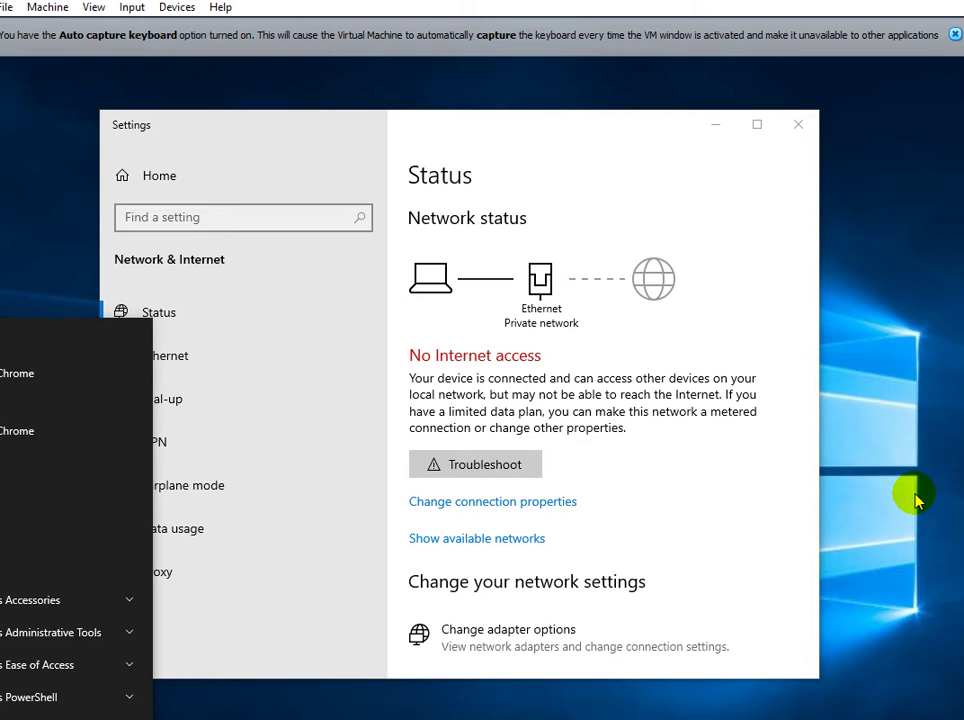
{"action": "key", "text": "super"}
{"action": "key", "text": "super"}
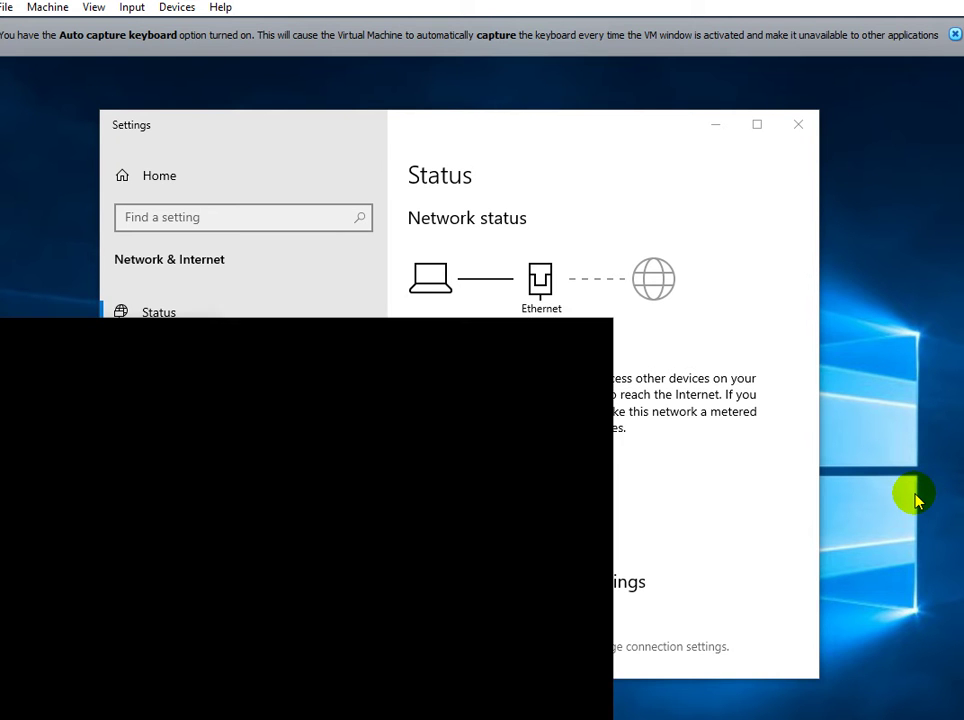
{"action": "type", "text": "cmd"}
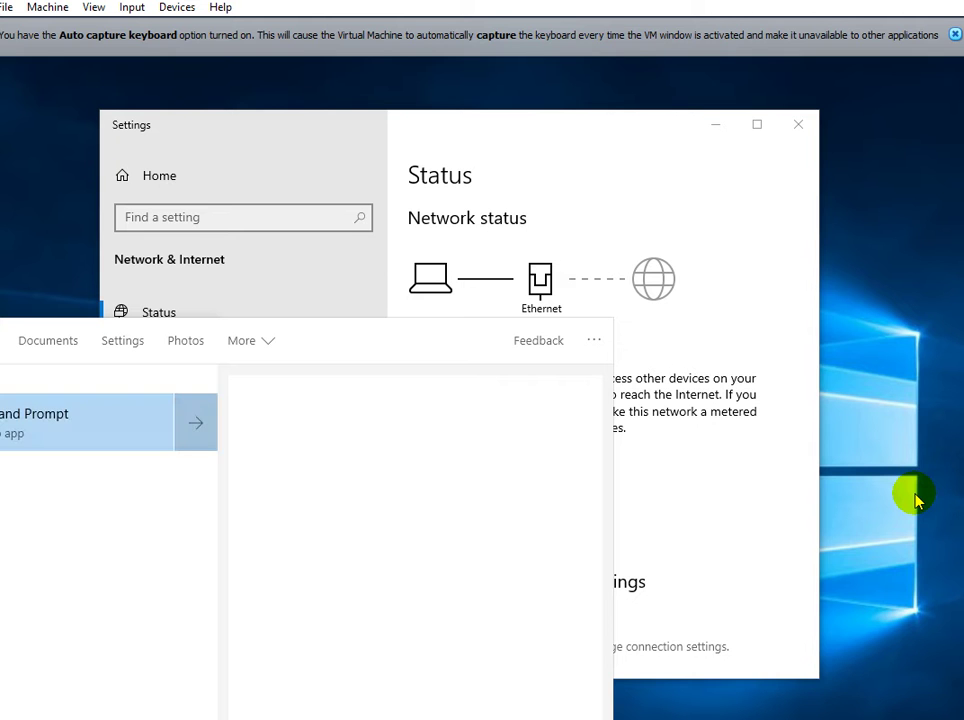
{"action": "key", "text": "BackSpace"}
{"action": "key", "text": "BackSpace"}
{"action": "key", "text": "BackSpace"}
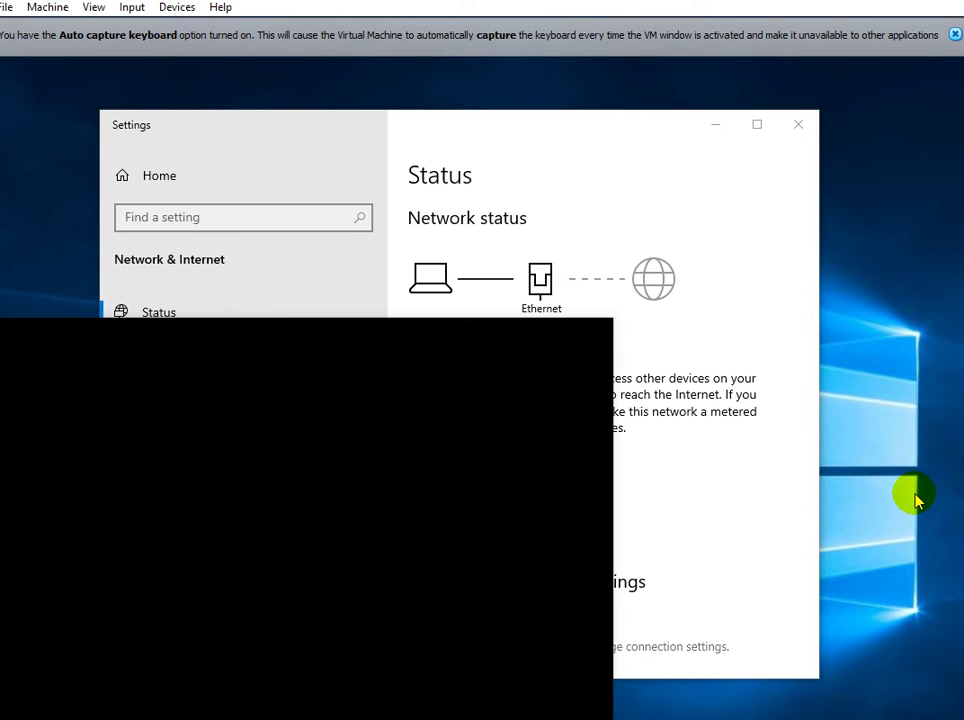
{"action": "type", "text": "cmd"}
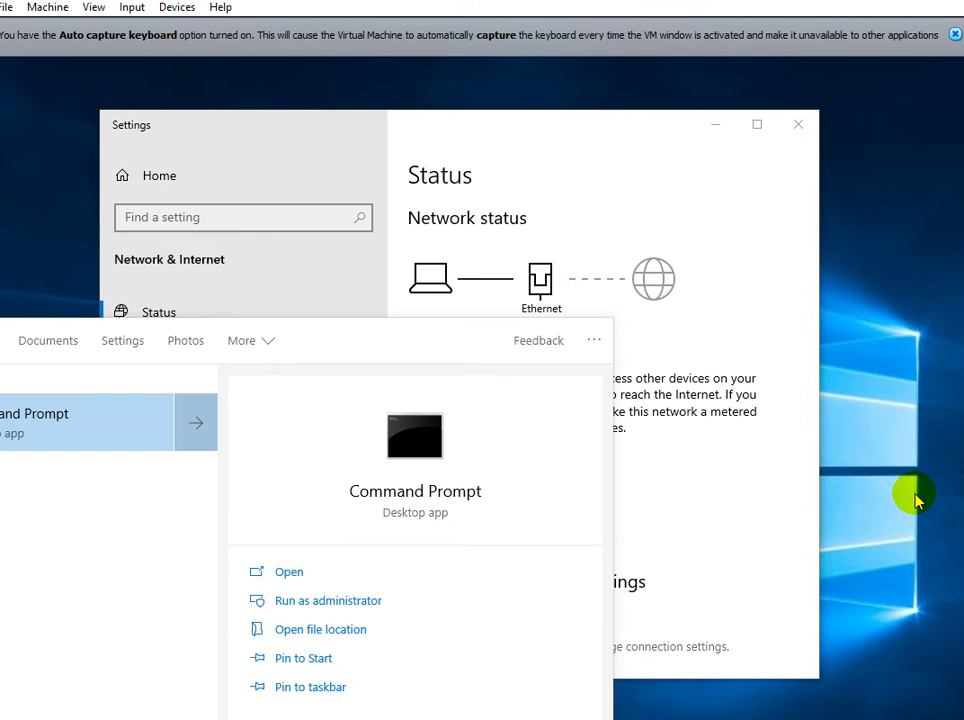
{"action": "key", "text": "Return"}
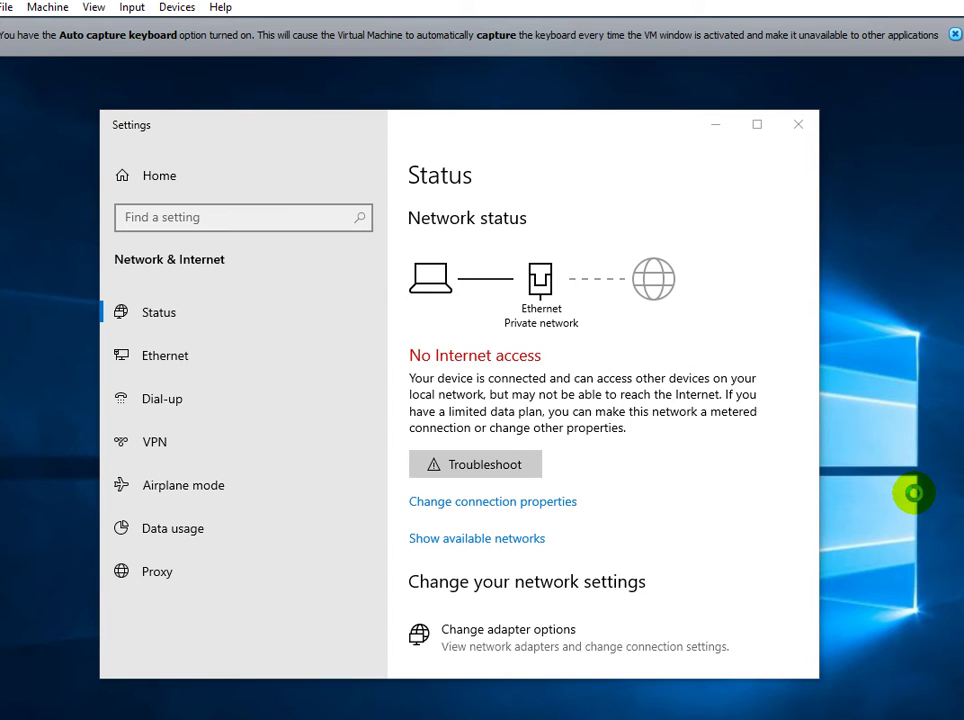
{"action": "type", "text": "ping "}
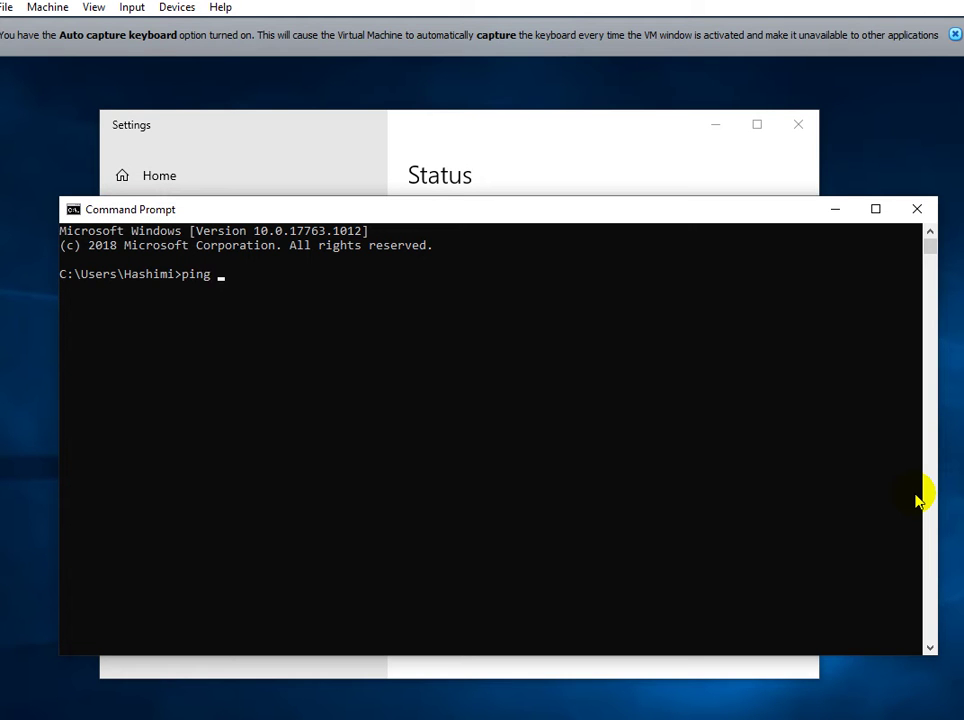
{"action": "type", "text": "8.8.8.8"}
{"action": "key", "text": "Return"}
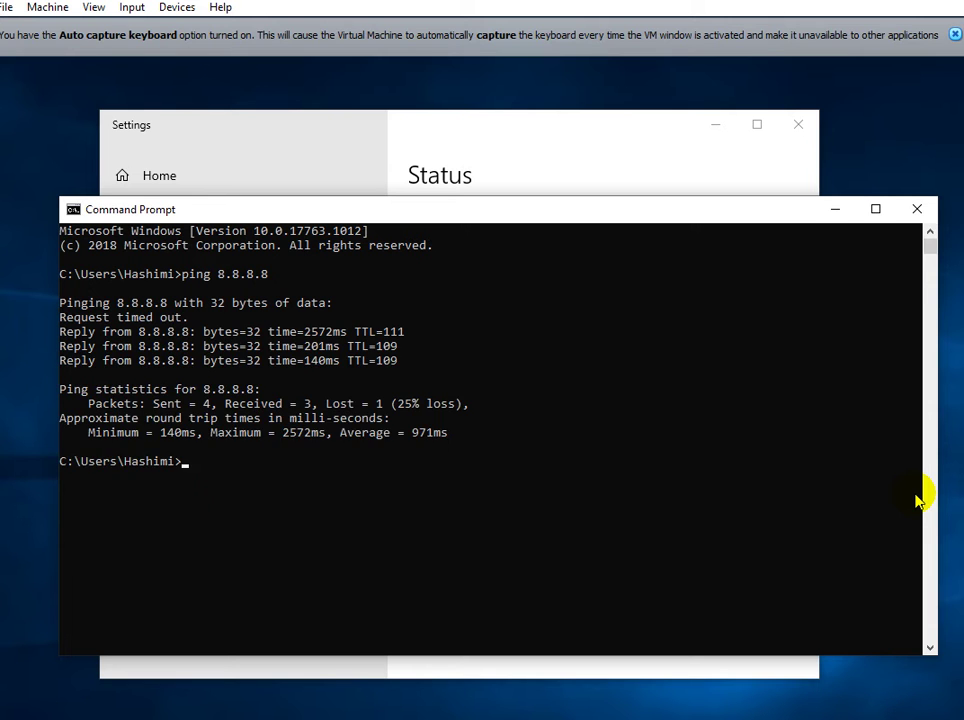
{"action": "type", "text": "ping www"}
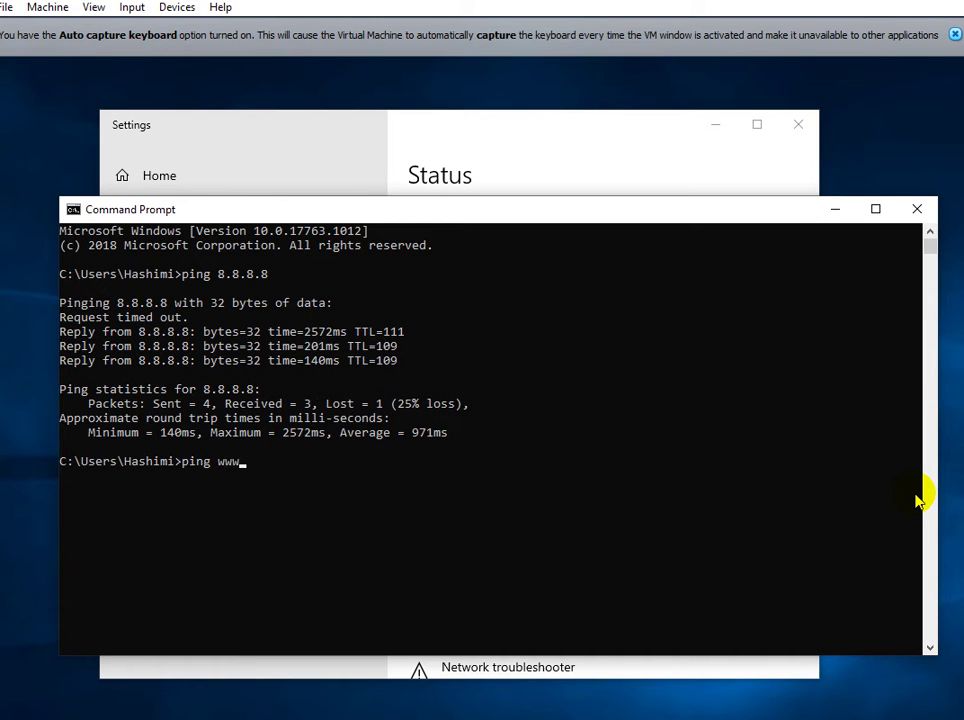
{"action": "type", "text": ".google.com"}
{"action": "key", "text": "Return"}
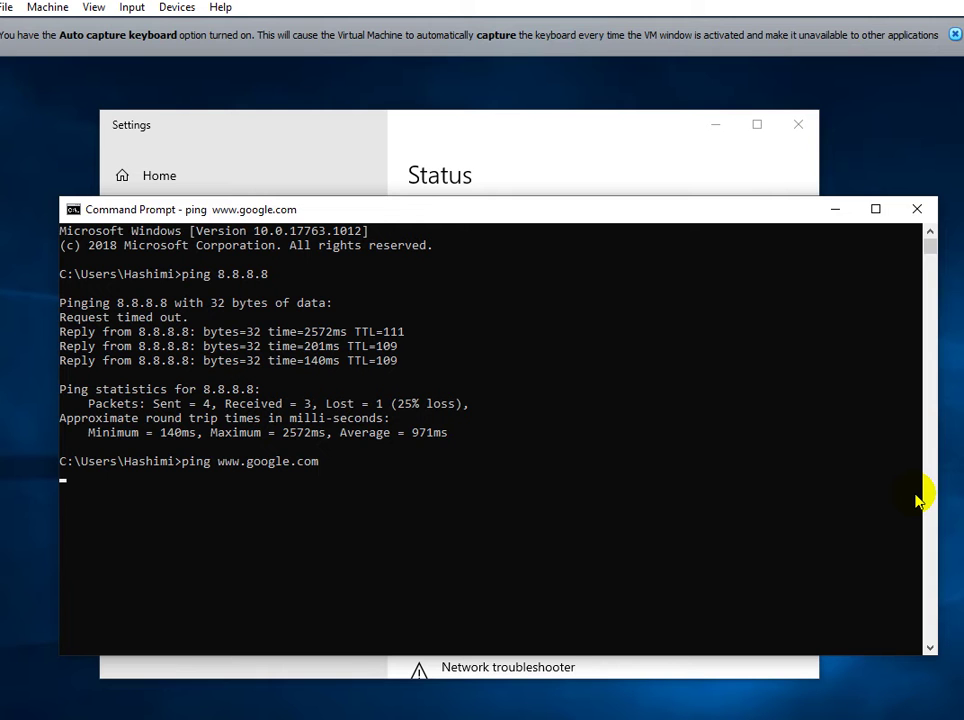
{"action": "key", "text": "Up"}
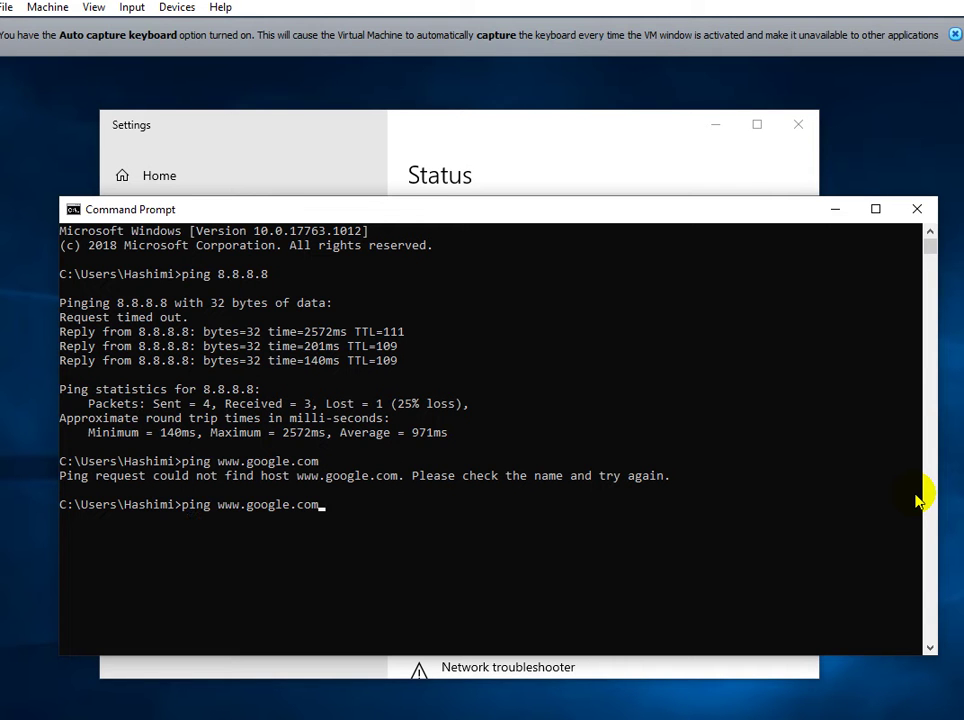
{"action": "key", "text": "Return"}
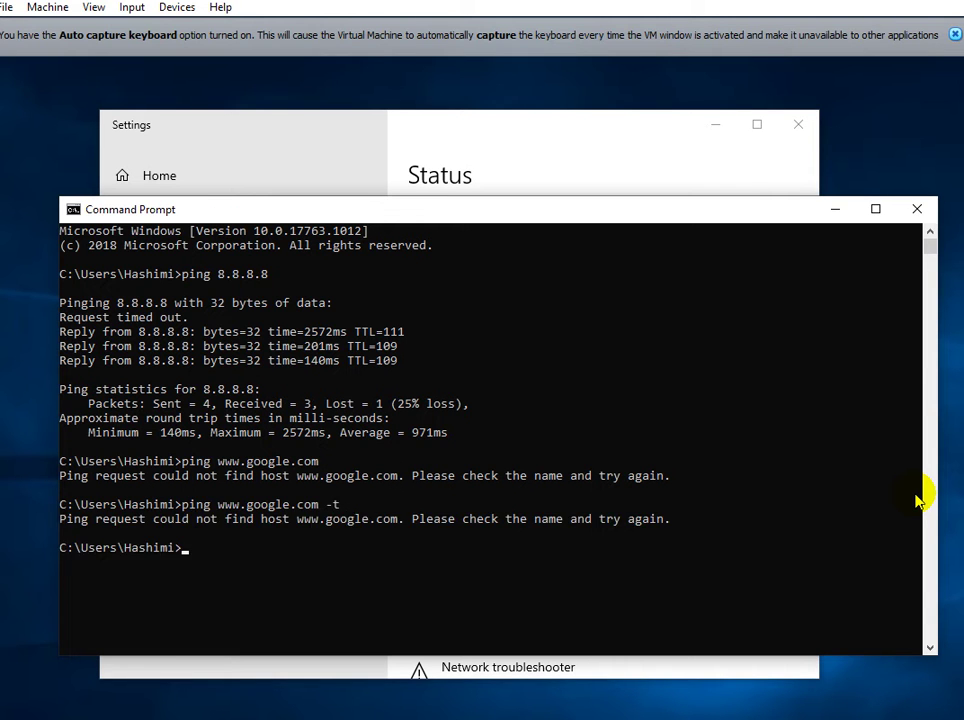
{"action": "key", "text": "Up"}
{"action": "key", "text": "Return"}
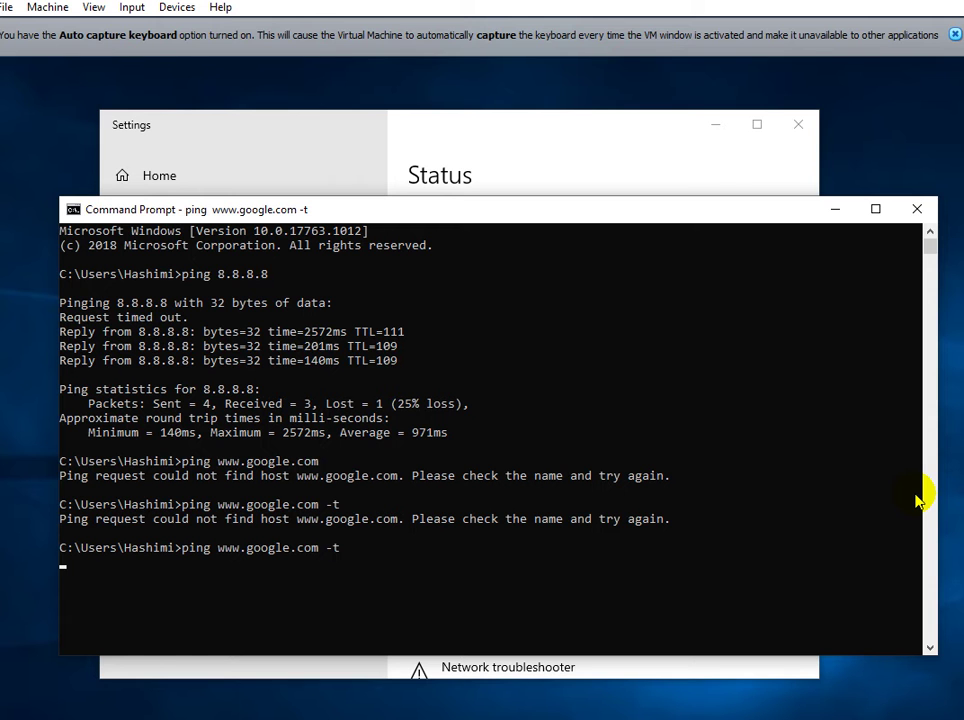
Hide Command Prompt and confirm Settings reports connected to the Internet.
{"action": "left_click", "coordinate": [835, 215]}
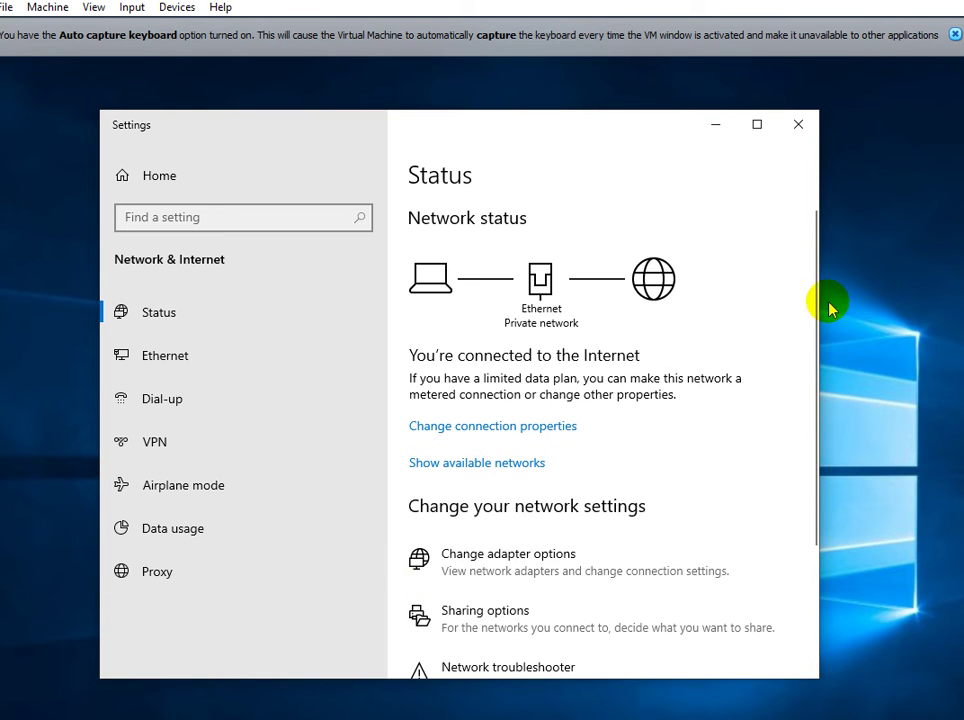
{"action": "left_click", "coordinate": [869, 300]}
{"action": "key", "text": "super"}
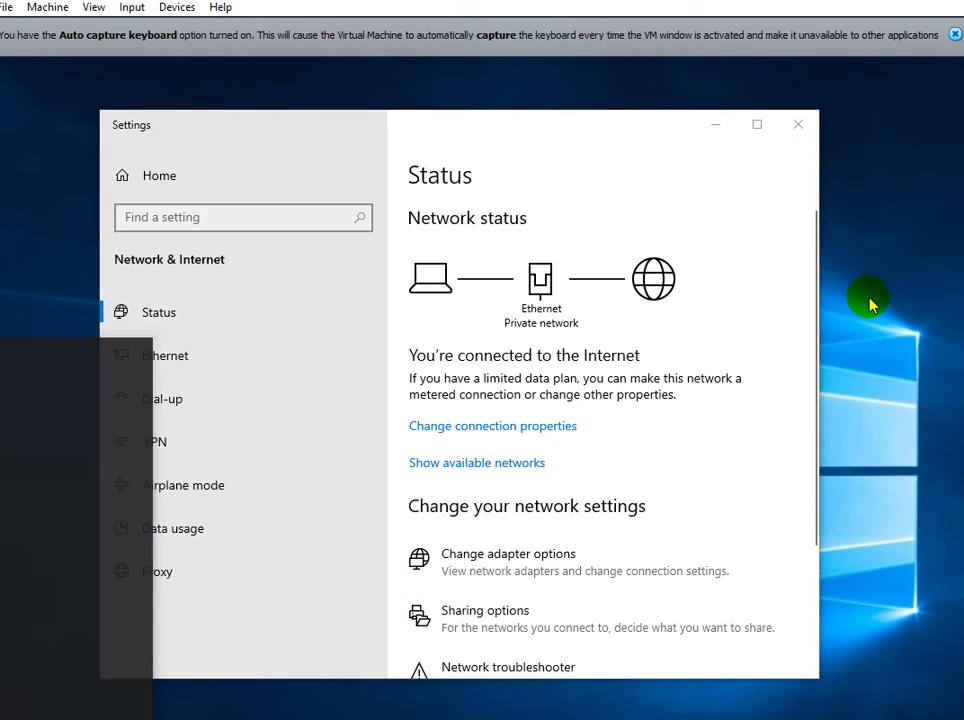
{"action": "key", "text": "super"}
{"action": "key", "text": "super"}
Open Command Prompt and ping 192.168.50.1, getting replies.
{"action": "type", "text": "cmd"}
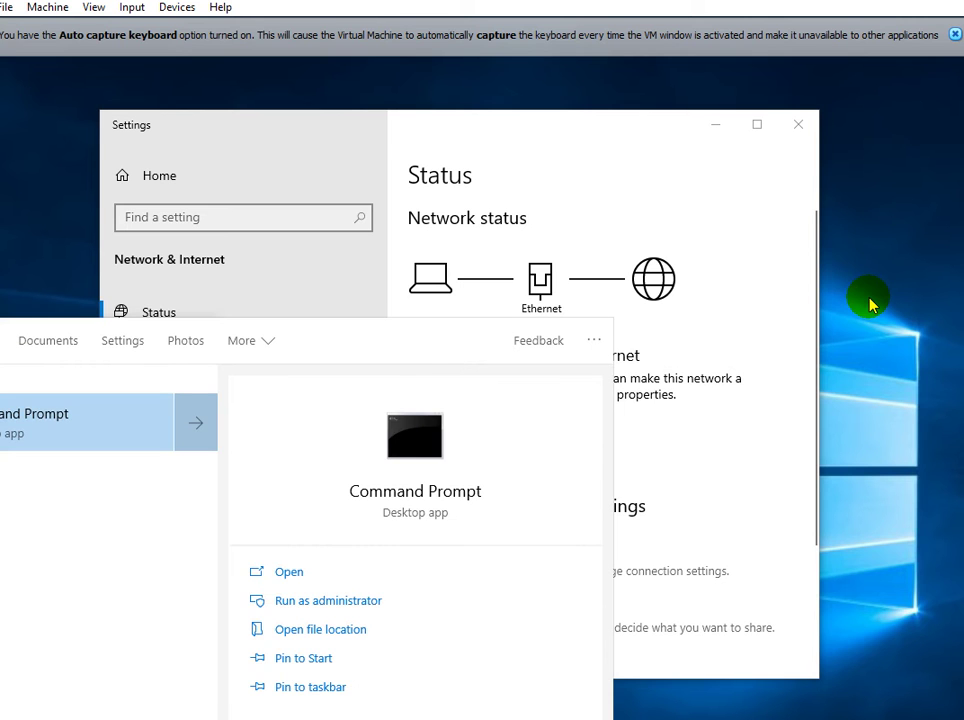
{"action": "key", "text": "Escape"}
{"action": "type", "text": "p"}
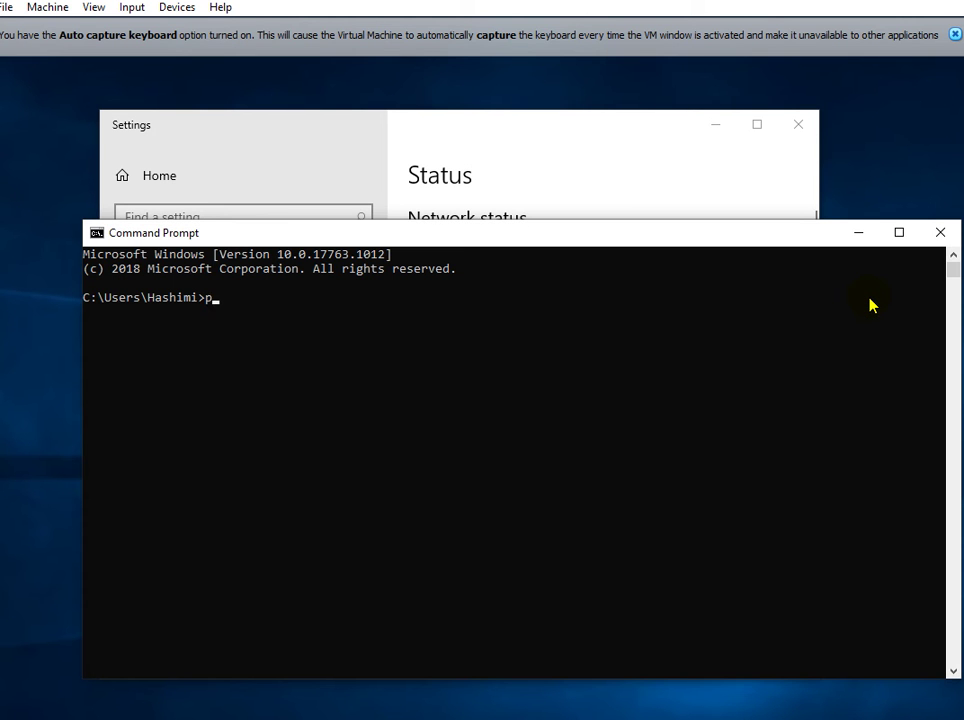
{"action": "type", "text": "ing 192.168.50.1"}
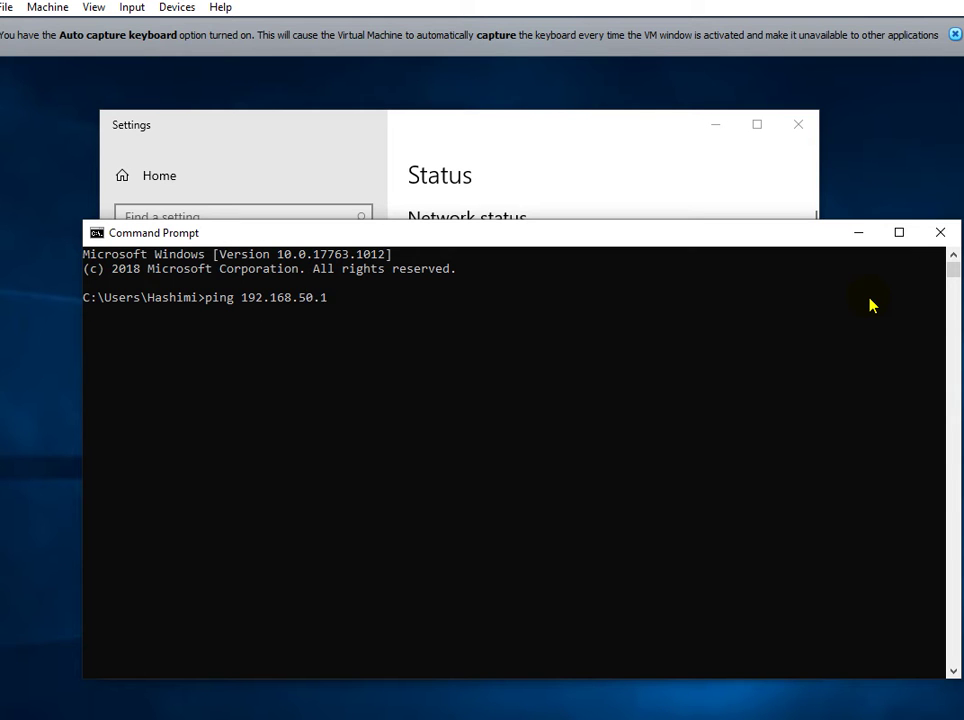
{"action": "key", "text": "Return"}
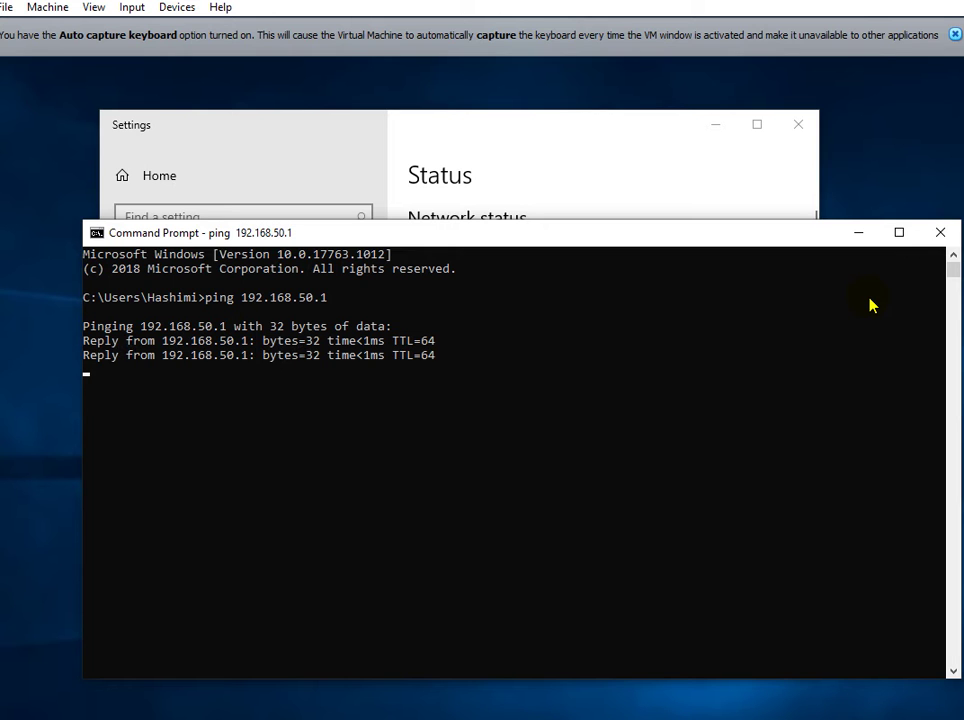
{"action": "key", "text": "ctrl+c"}
Ping 192.168.43.10, getting replies with 0% loss.
{"action": "key", "text": "Up"}
{"action": "key", "text": "BackSpace"}
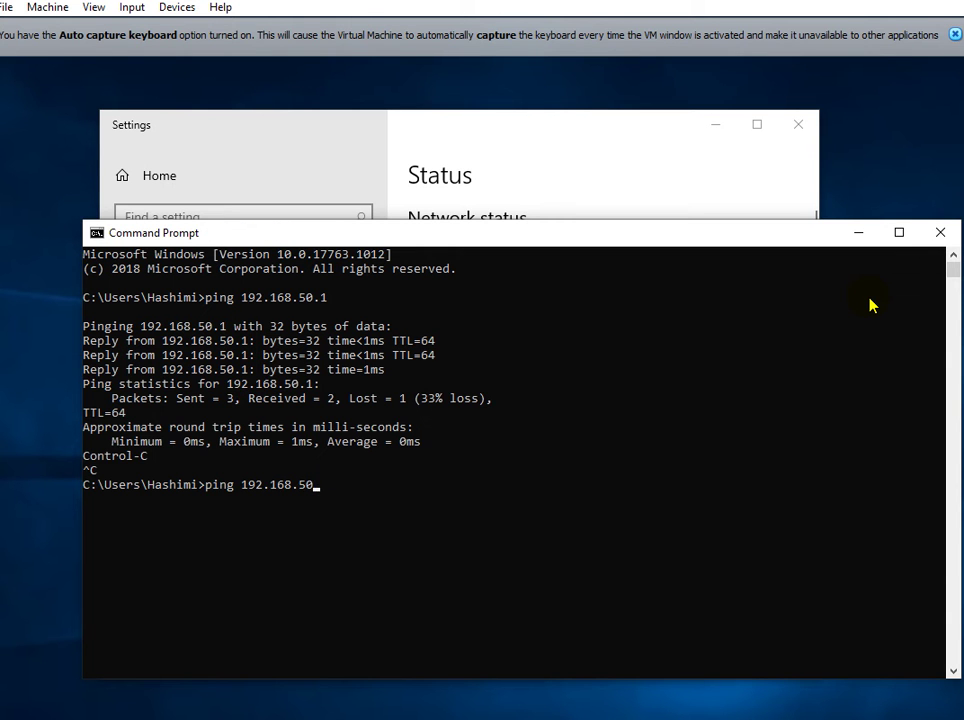
{"action": "key", "text": "BackSpace"}
{"action": "type", "text": "43.10"}
{"action": "key", "text": "Return"}
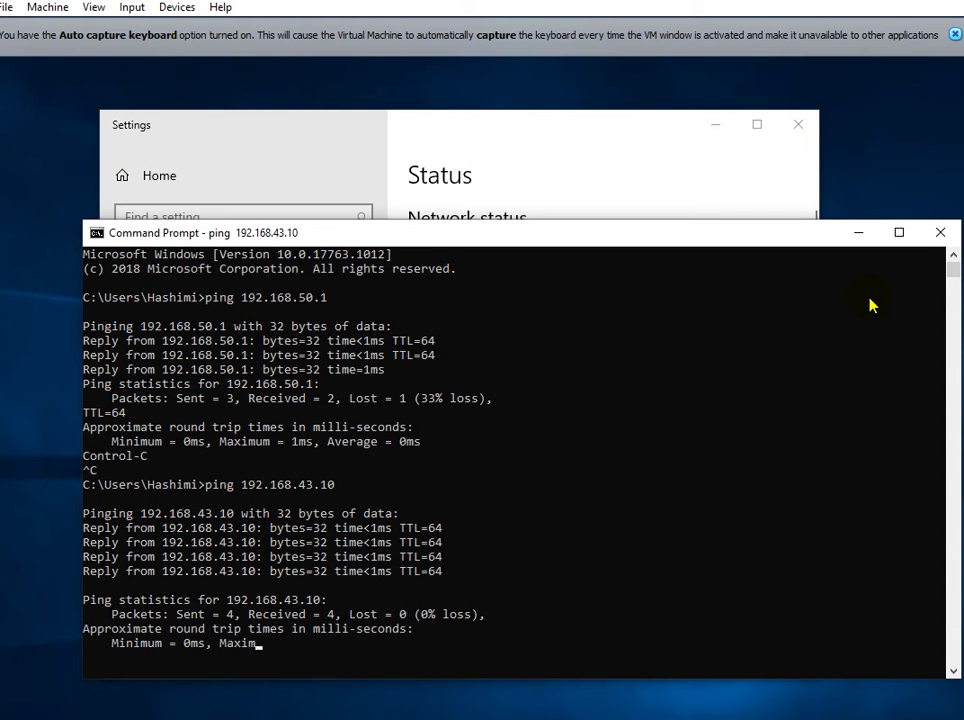
{"action": "type", "text": "Ping s"}
{"action": "left_click", "coordinate": [636, 120]}
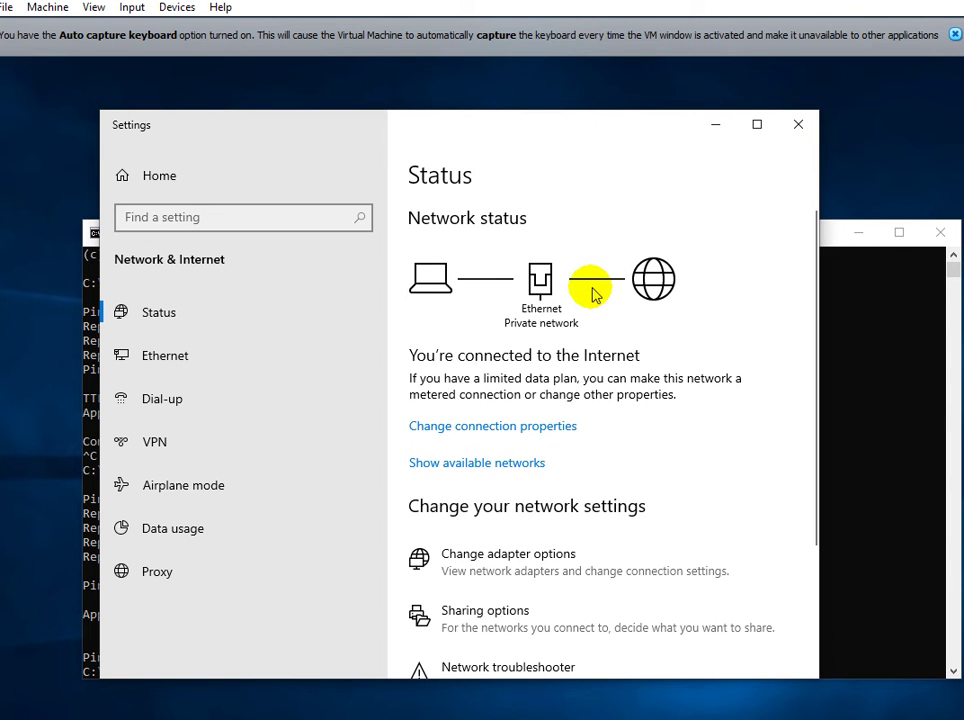
{"action": "left_click", "coordinate": [790, 376]}
{"action": "left_click", "coordinate": [860, 388]}
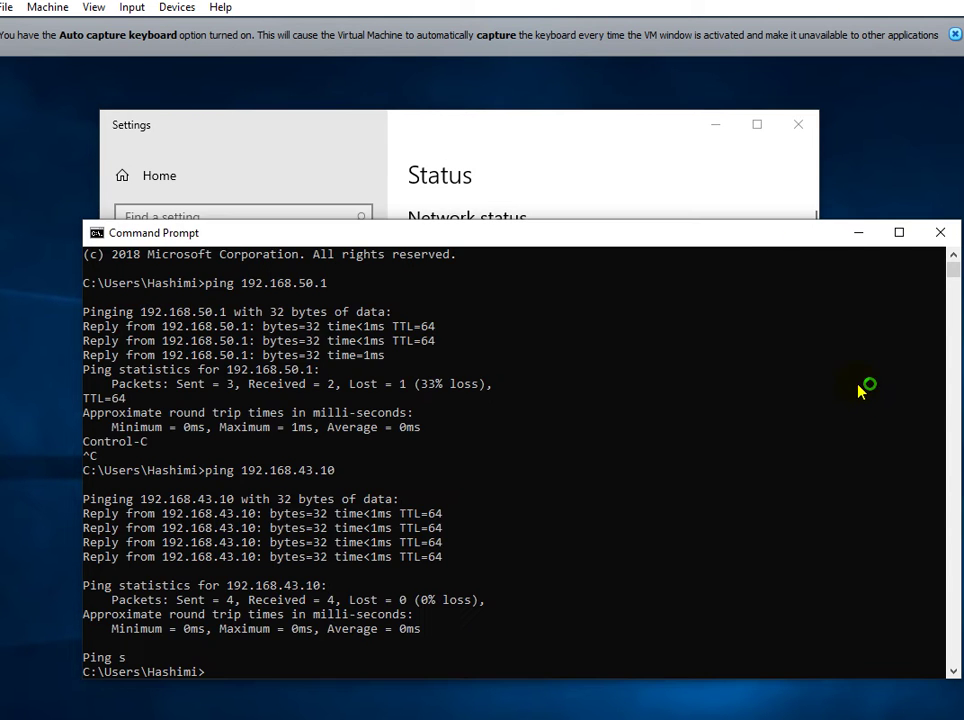
{"action": "type", "text": "cls"}
{"action": "key", "text": "Return"}
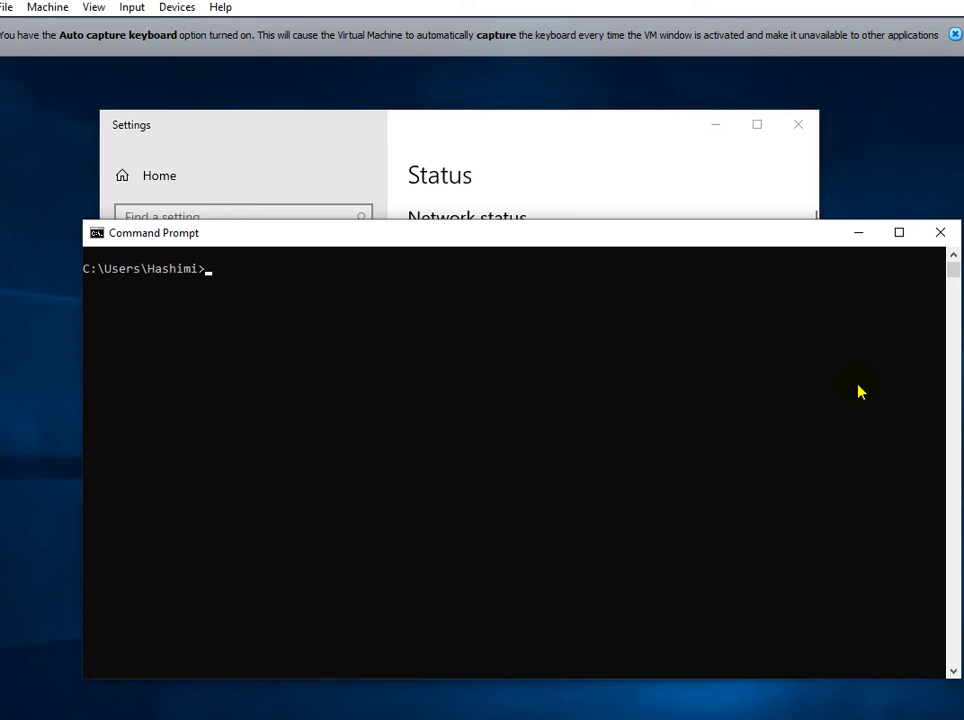
{"action": "type", "text": "ping www.google.com"}
{"action": "key", "text": "Return"}
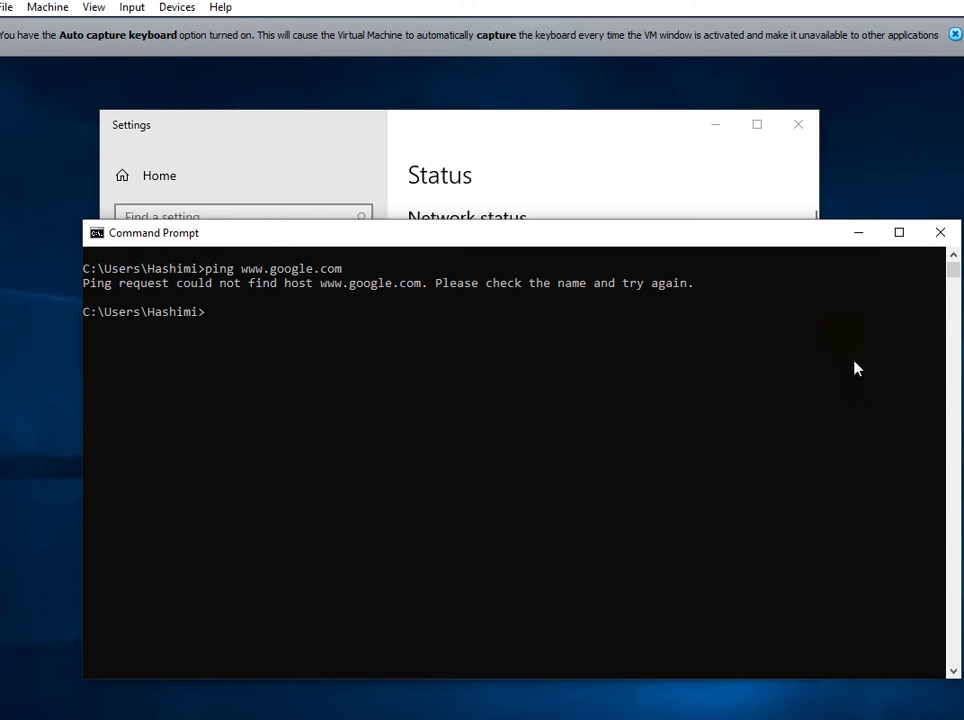
{"action": "left_click", "coordinate": [863, 236]}
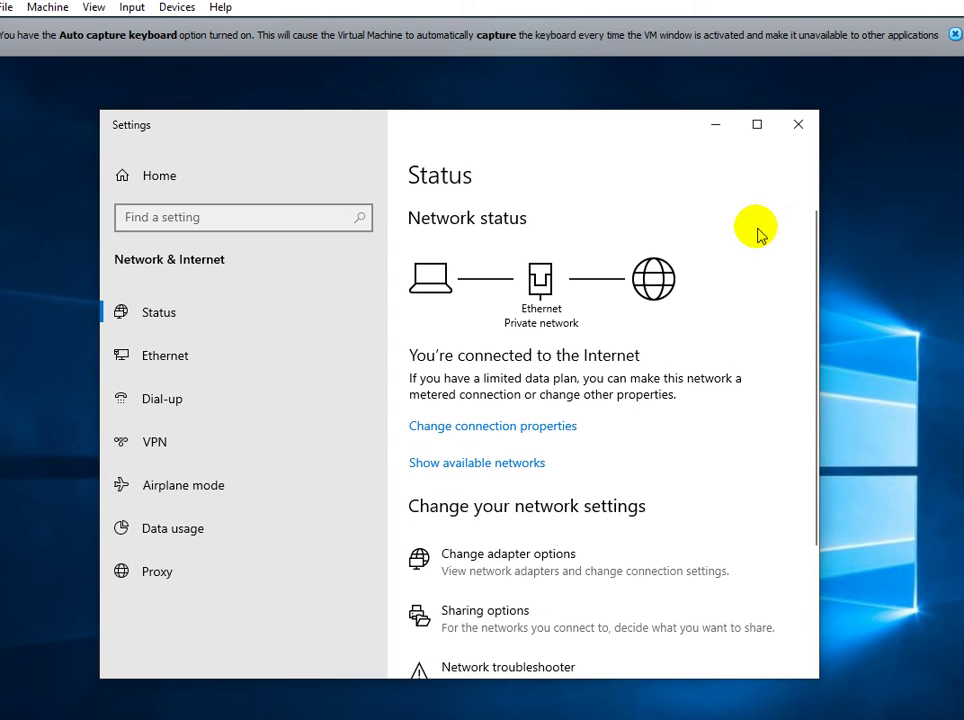
Minimize Settings and launch Google Chrome from the Start search.
{"action": "left_click", "coordinate": [716, 127]}
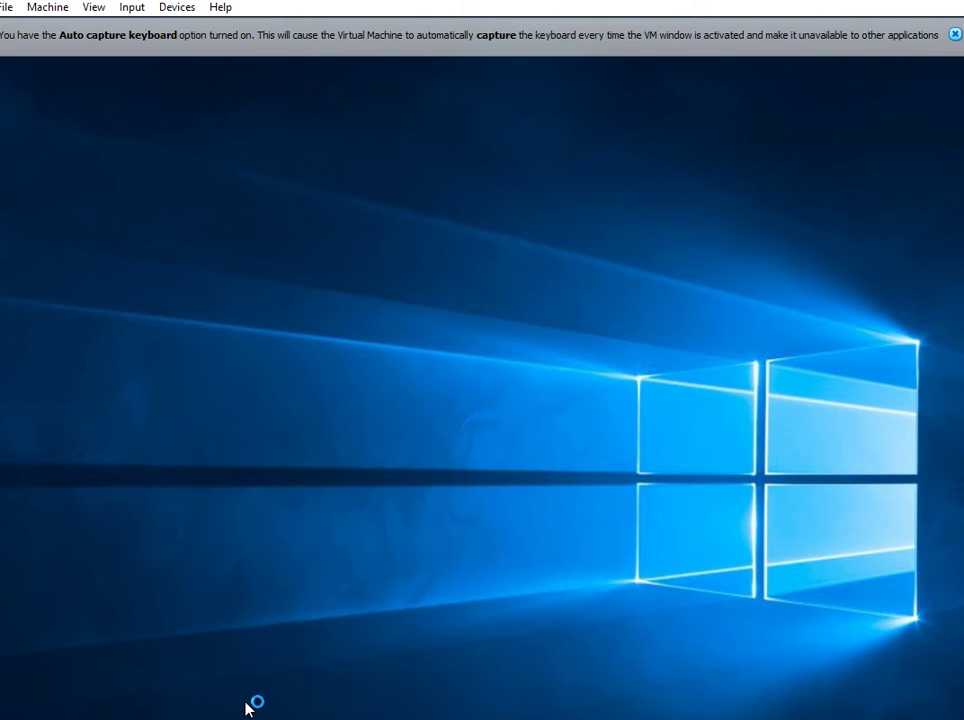
{"action": "left_click", "coordinate": [633, 624]}
{"action": "key", "text": "super"}
{"action": "type", "text": "chrome"}
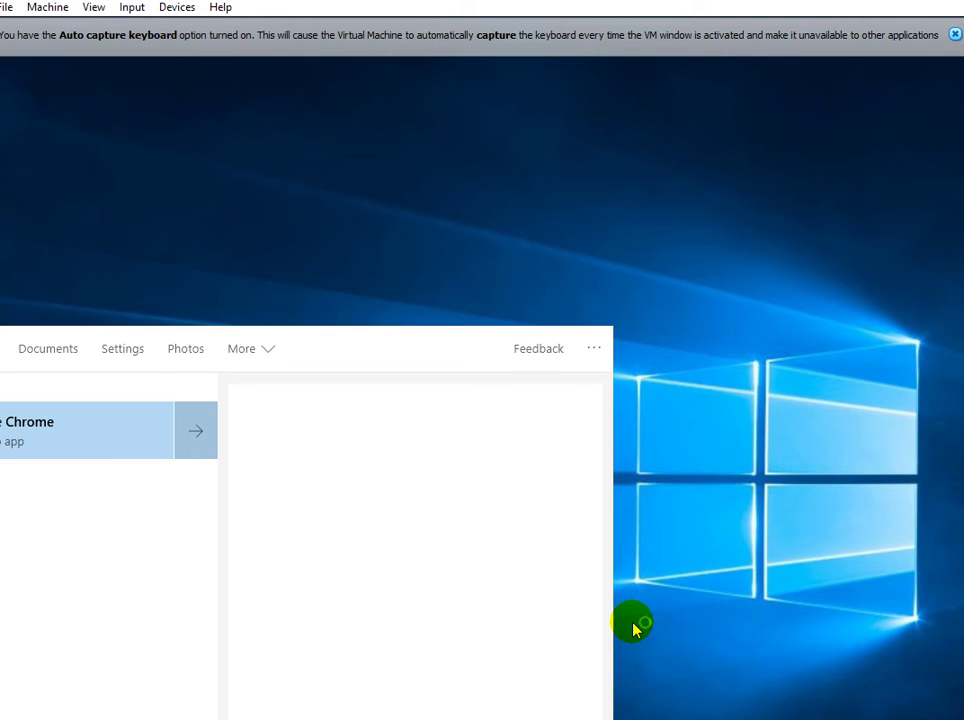
{"action": "key", "text": "Return"}
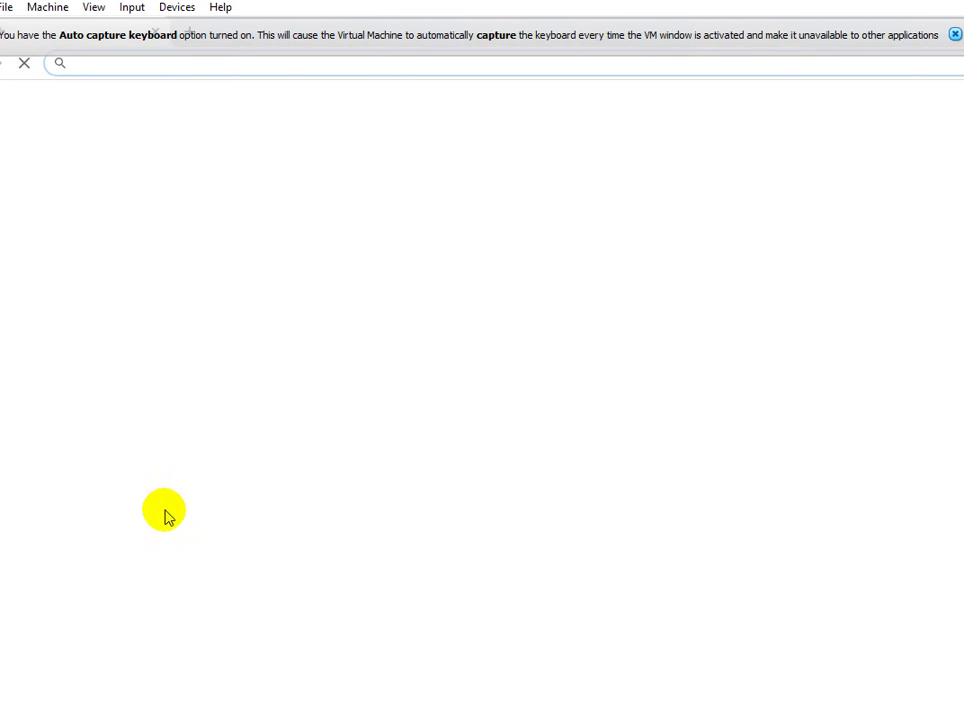
Dismiss the VirtualBox keyboard-capture notice and restore Chrome to a smaller window.
{"action": "left_click", "coordinate": [193, 462]}
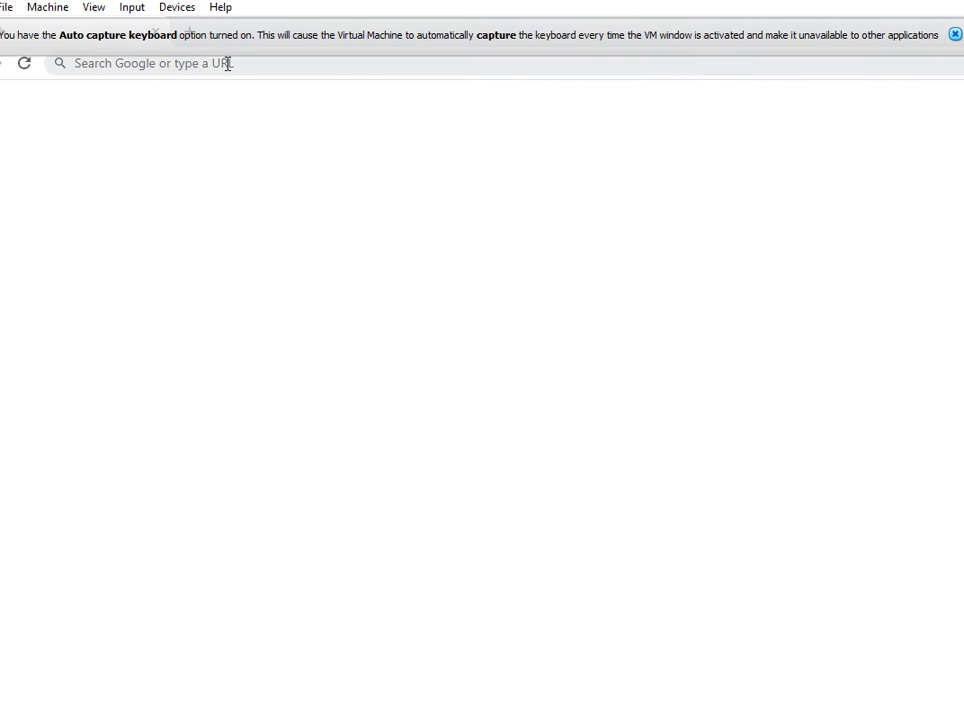
{"action": "left_click", "coordinate": [166, 30]}
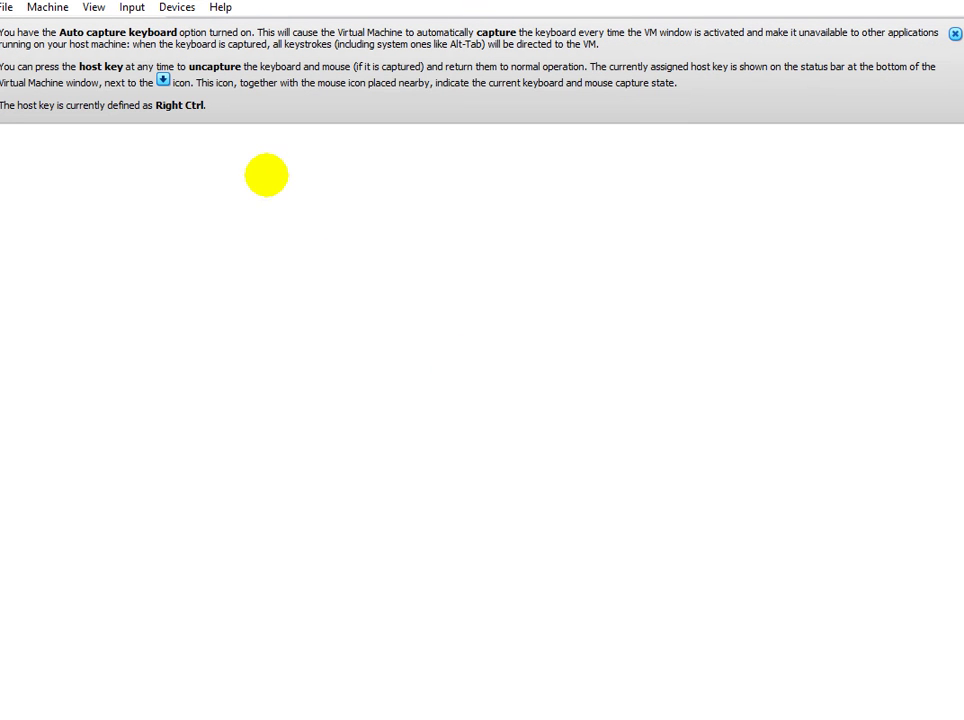
{"action": "left_click", "coordinate": [424, 103]}
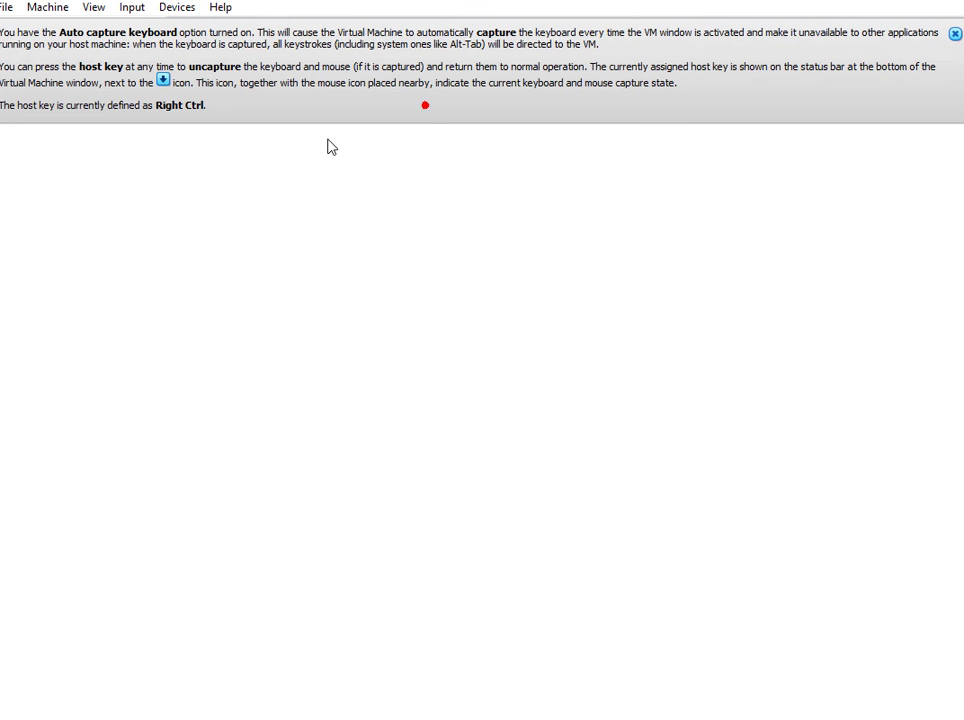
{"action": "left_click", "coordinate": [955, 33]}
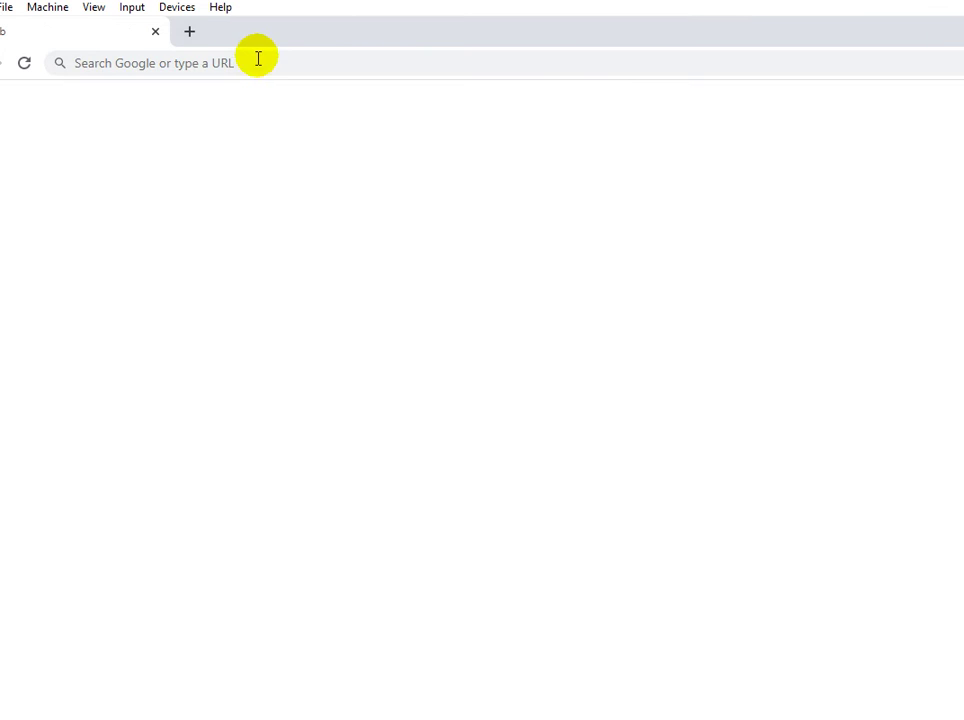
{"action": "left_click_drag", "start_coordinate": [290, 30], "coordinate": [390, 82]}
{"action": "left_click", "coordinate": [366, 115]}
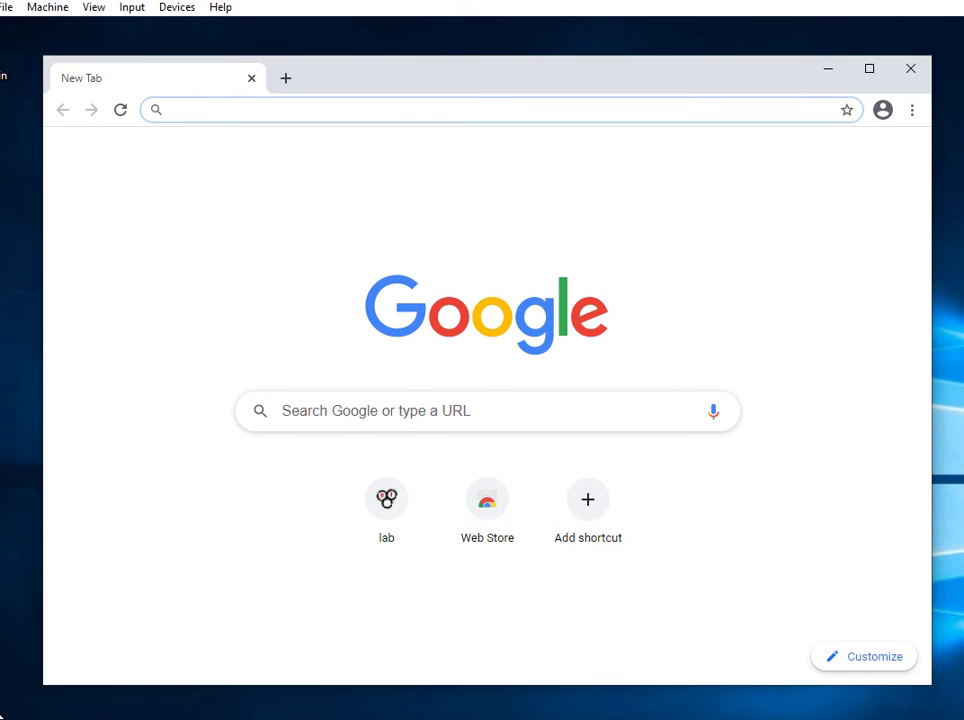
Browse to 192.168.50.1 and proceed past the certificate warning to the pfSense login.
{"action": "left_click", "coordinate": [26, 699]}
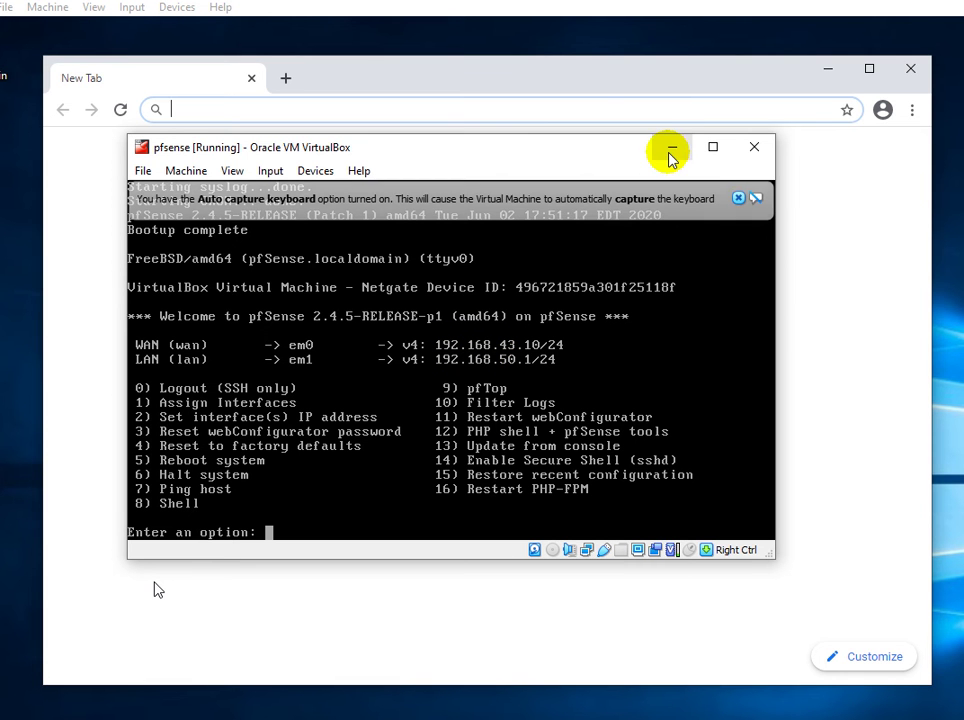
{"action": "left_click", "coordinate": [595, 100]}
{"action": "left_click", "coordinate": [594, 103]}
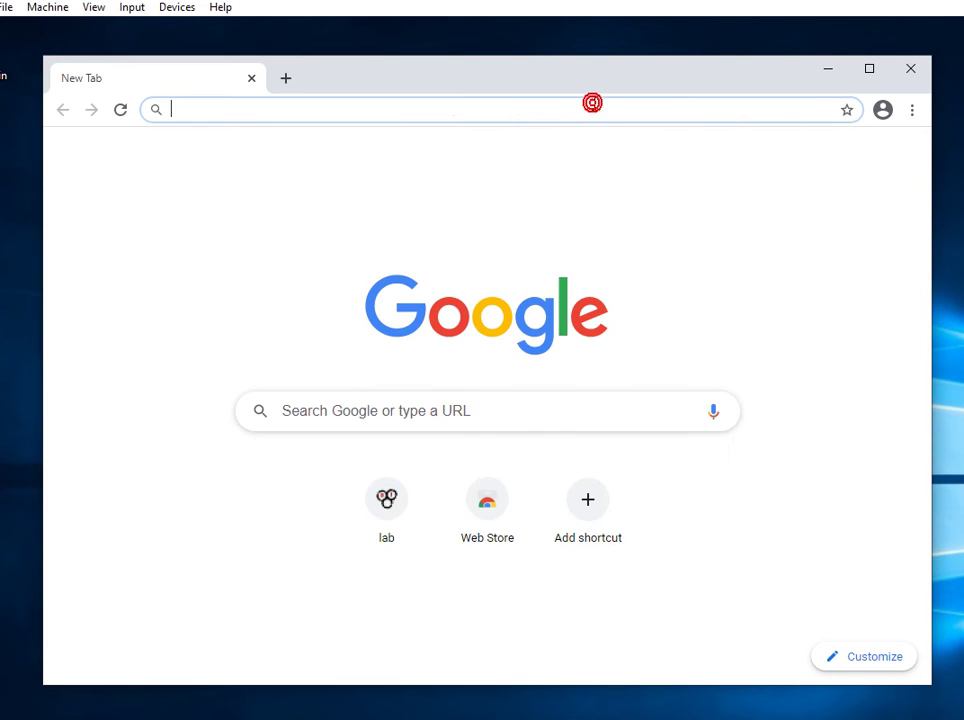
{"action": "type", "text": "192.16"}
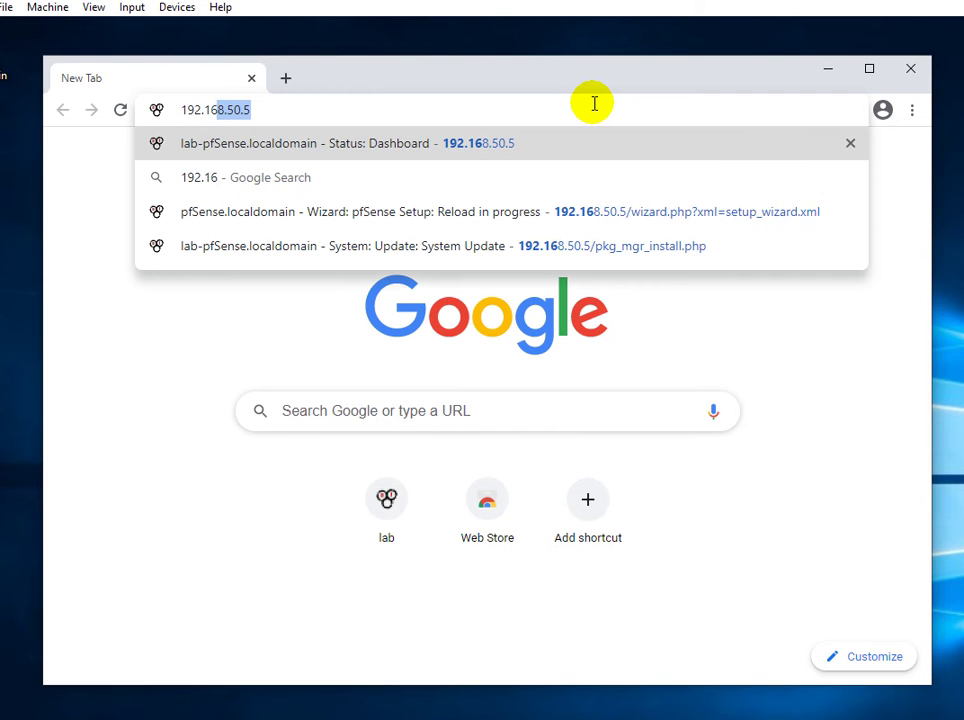
{"action": "type", "text": "8.50.1"}
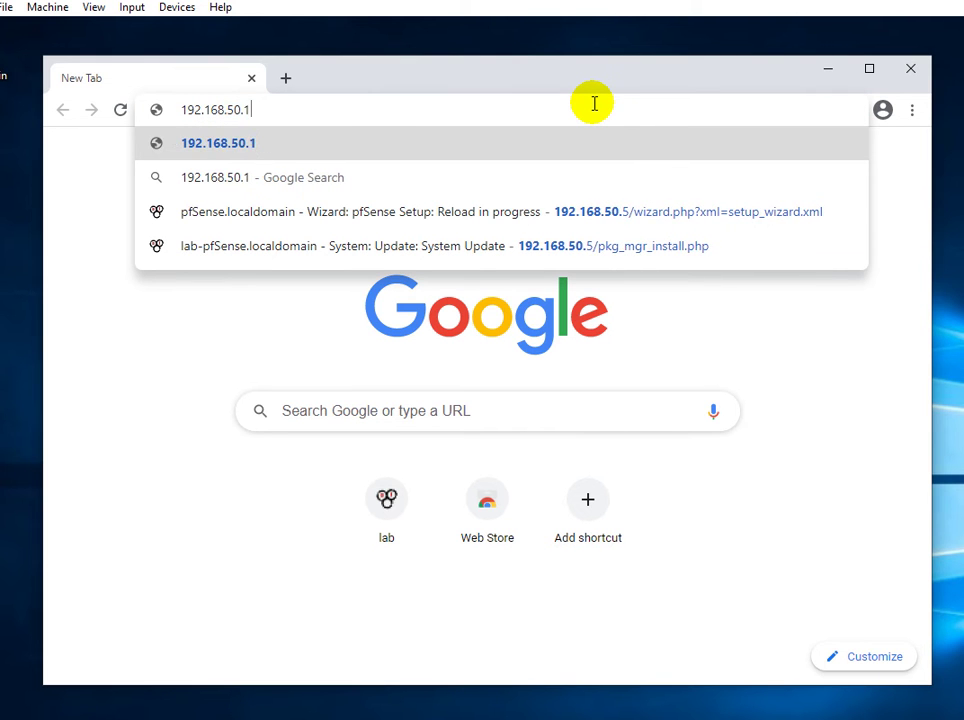
{"action": "key", "text": "Return"}
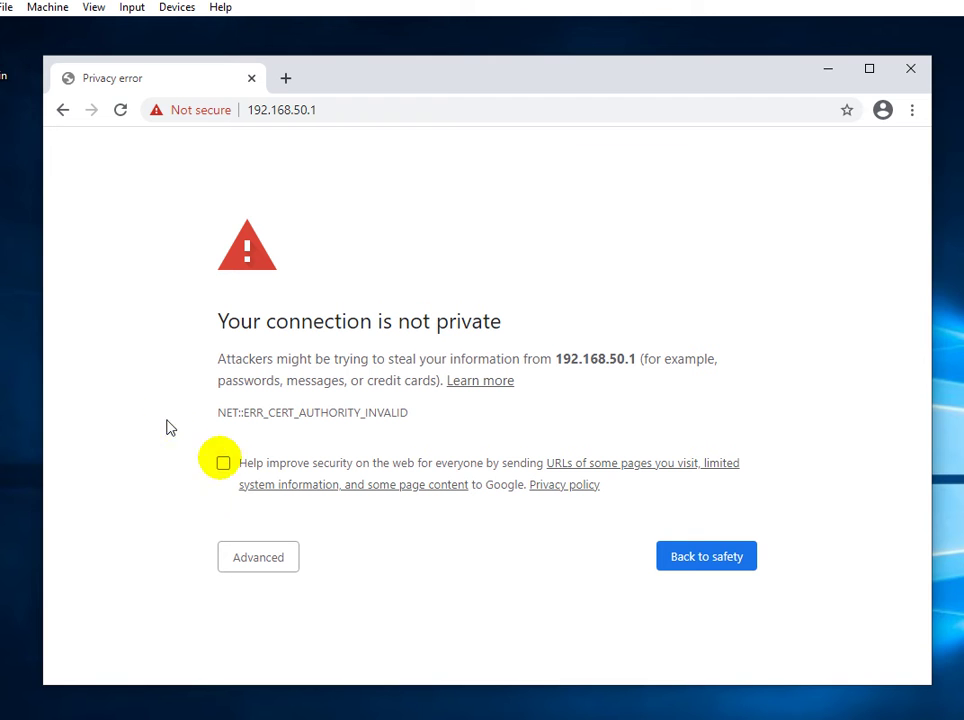
{"action": "left_click", "coordinate": [272, 562]}
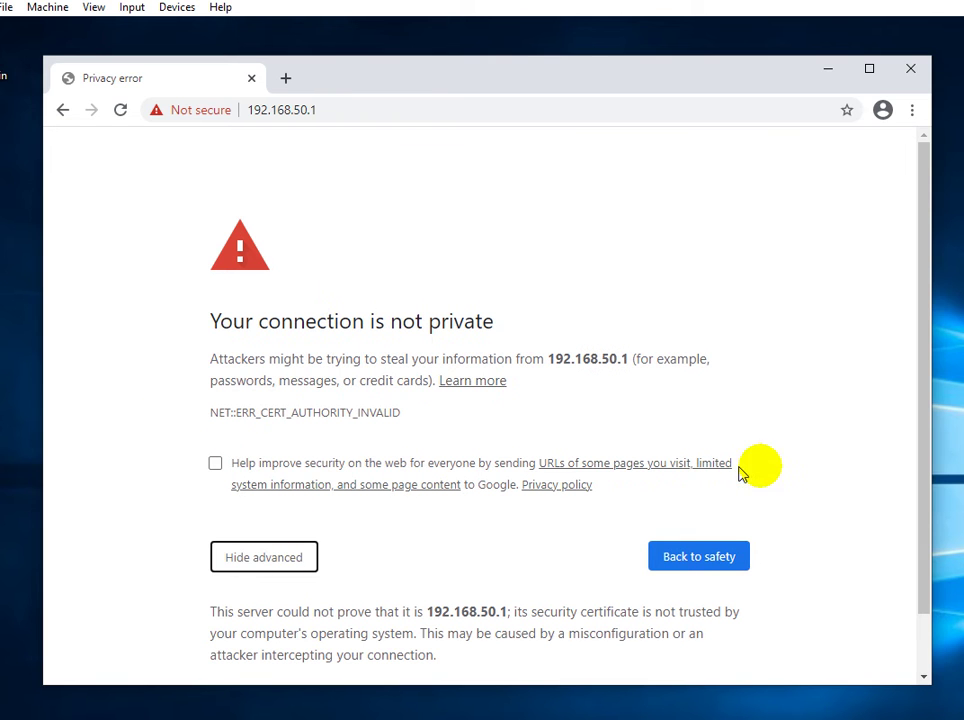
{"action": "left_click_drag", "start_coordinate": [923, 482], "coordinate": [915, 575]}
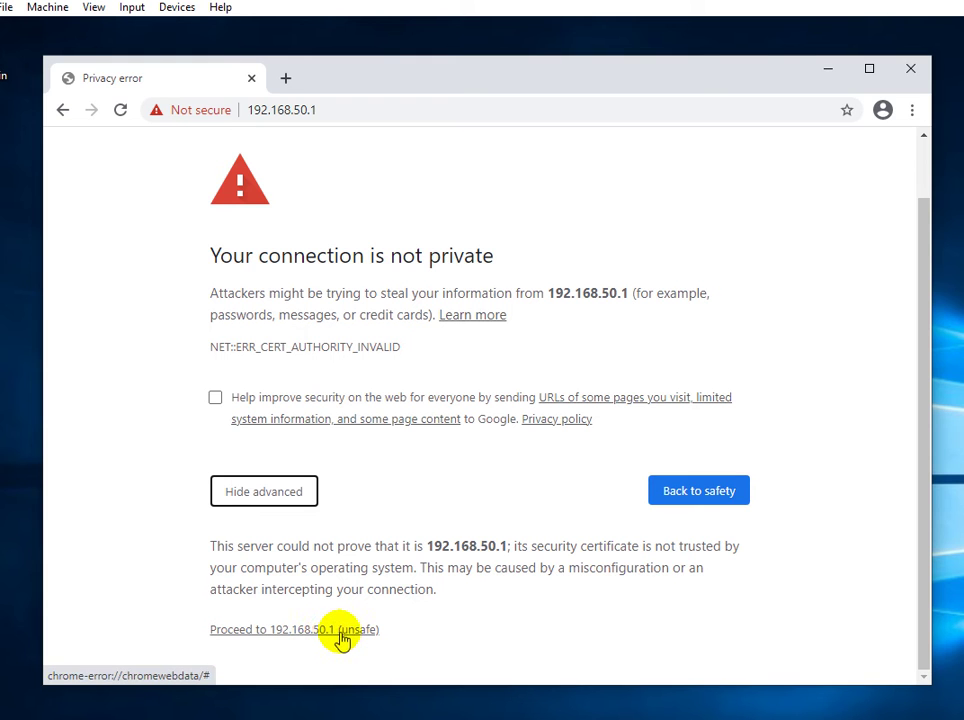
{"action": "left_click", "coordinate": [308, 631]}
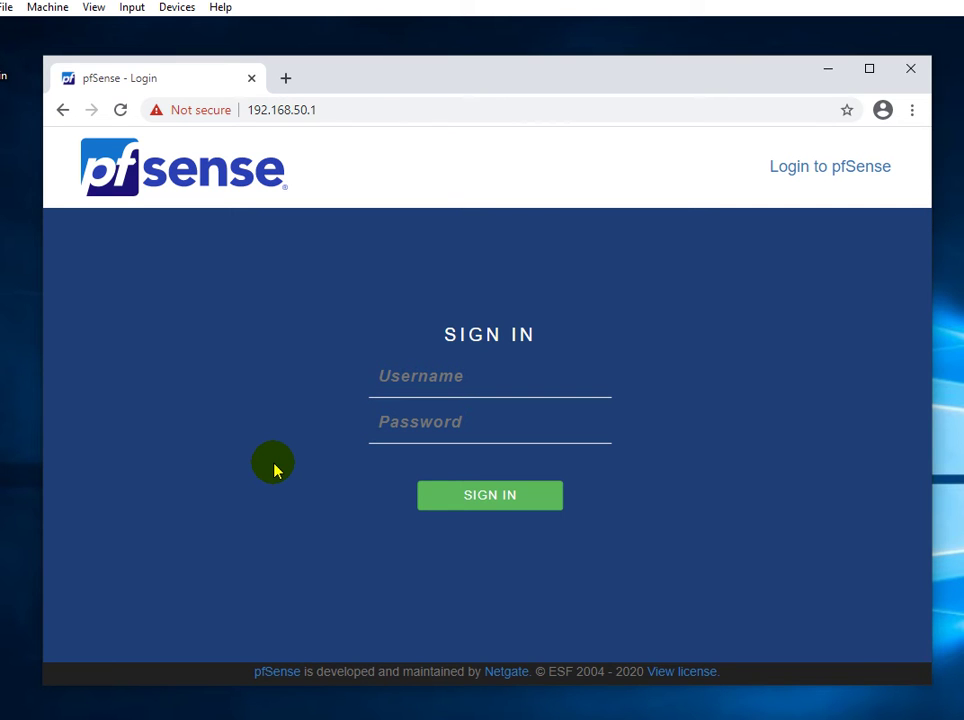
Reposition and enlarge Chrome, then sign in to pfSense as admin with the password.
{"action": "left_click_drag", "start_coordinate": [381, 86], "coordinate": [366, 75]}
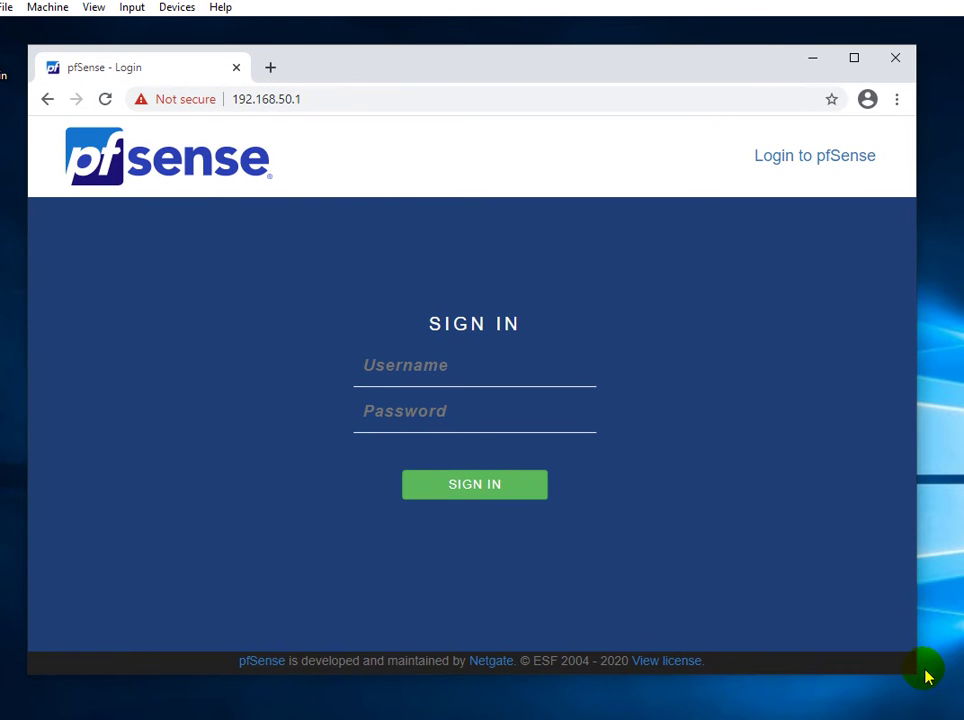
{"action": "left_click_drag", "start_coordinate": [913, 675], "coordinate": [947, 704]}
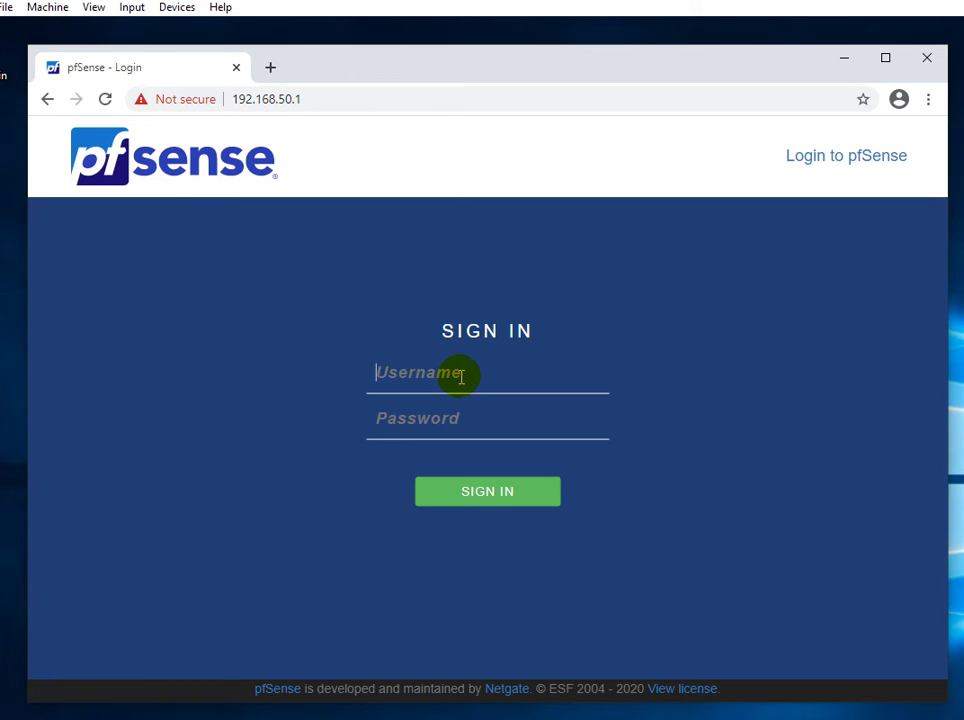
{"action": "type", "text": "admin"}
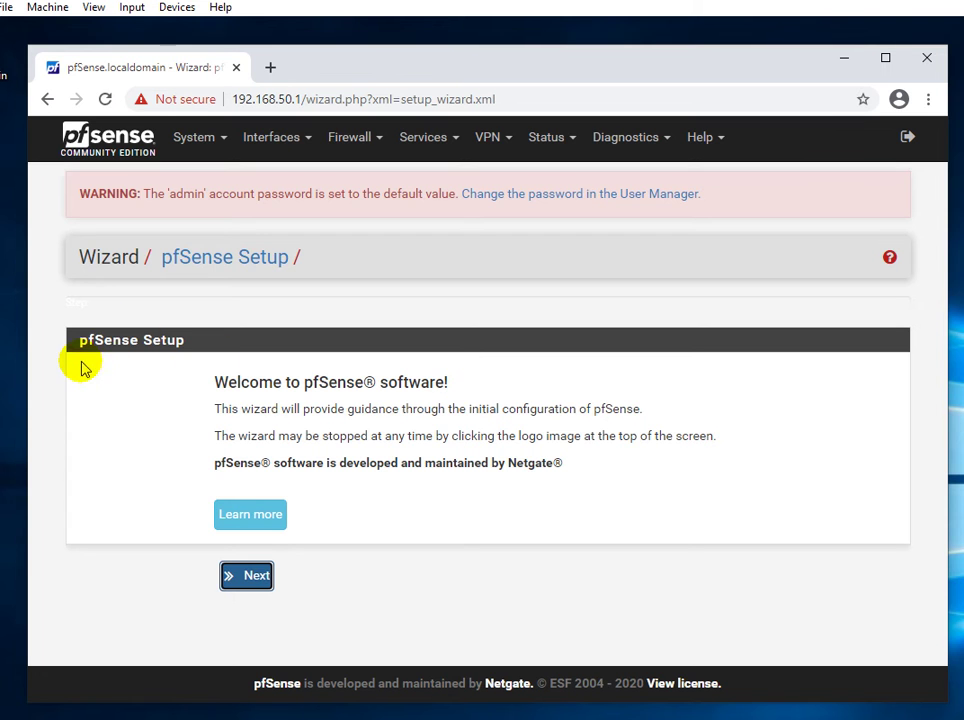
{"action": "left_click", "coordinate": [53, 379]}
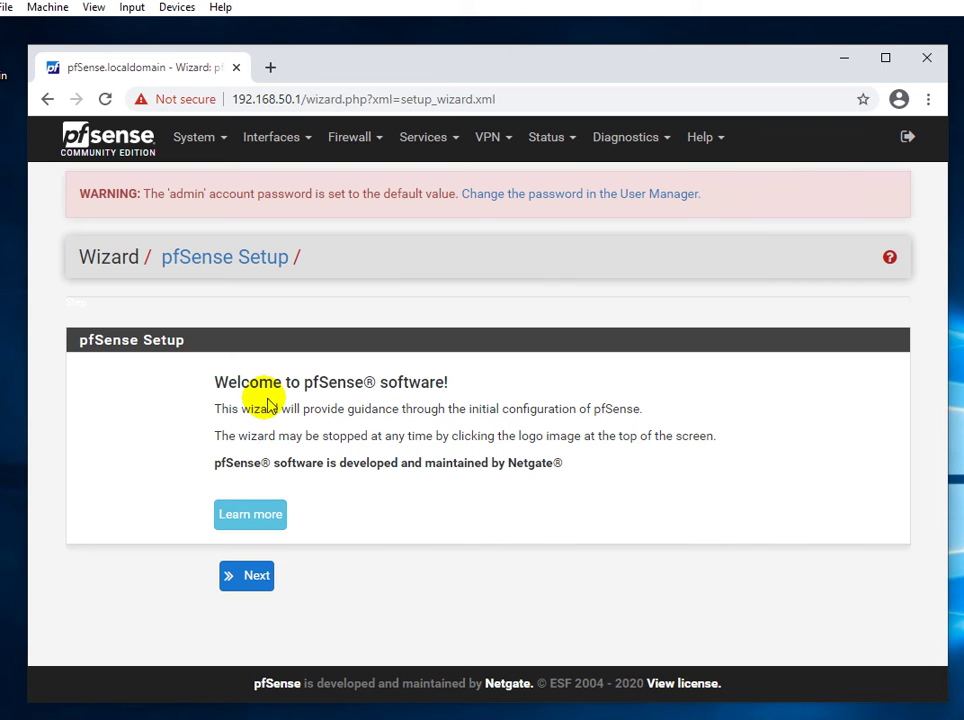
Go from the welcome page to Step 1 of 9, Netgate Global Support.
{"action": "left_click", "coordinate": [134, 592]}
{"action": "left_click", "coordinate": [247, 578]}
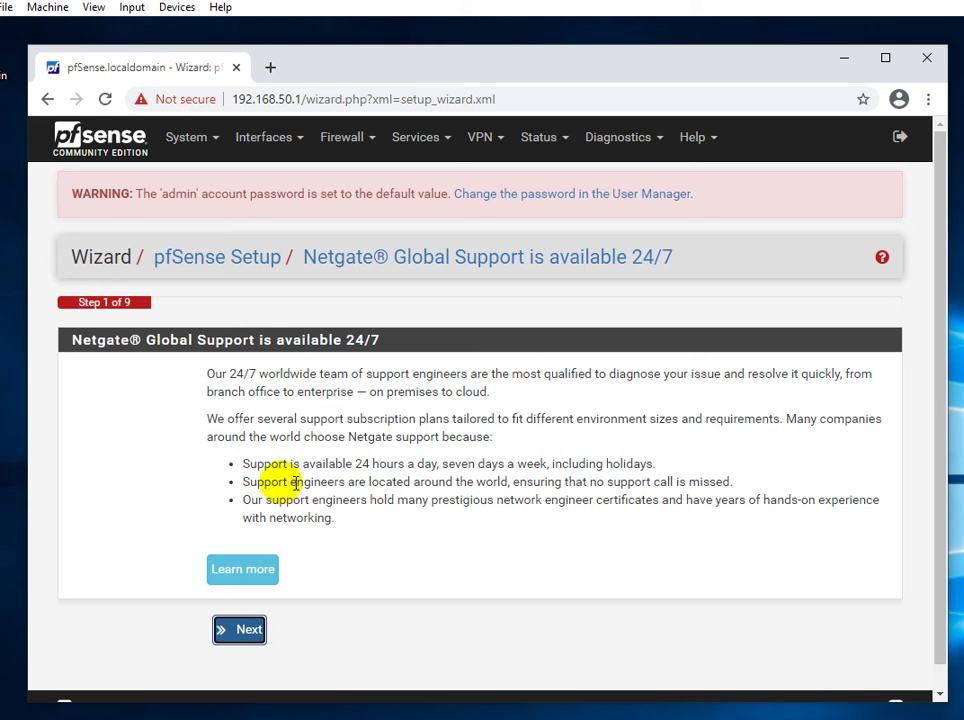
Continue to General Information and set the hostname to lab-pfSense.
{"action": "left_click", "coordinate": [239, 630]}
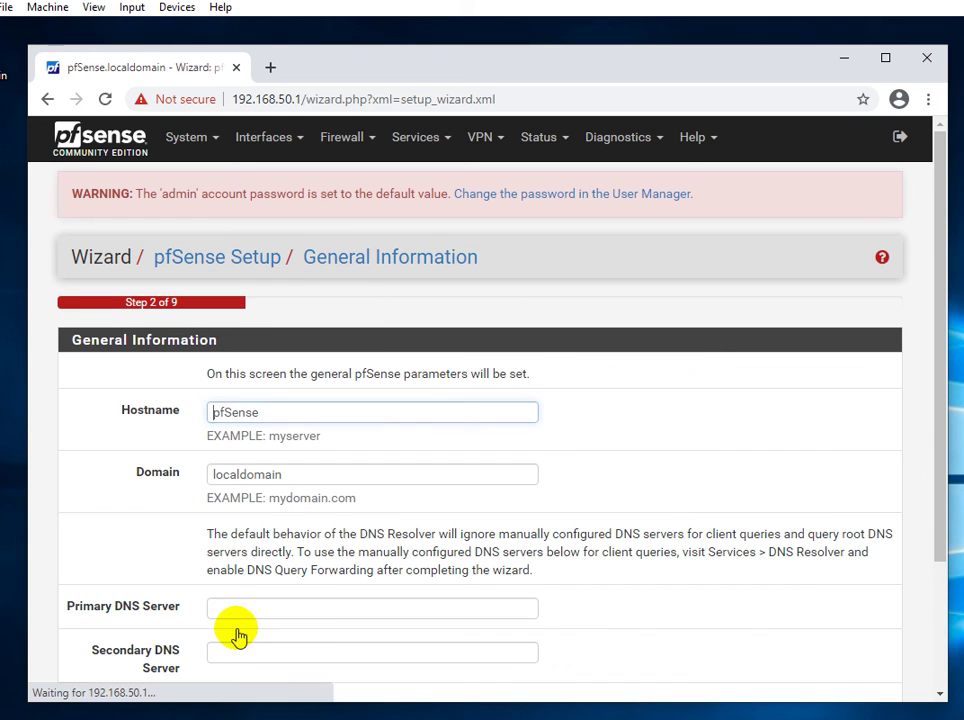
{"action": "left_click", "coordinate": [43, 436]}
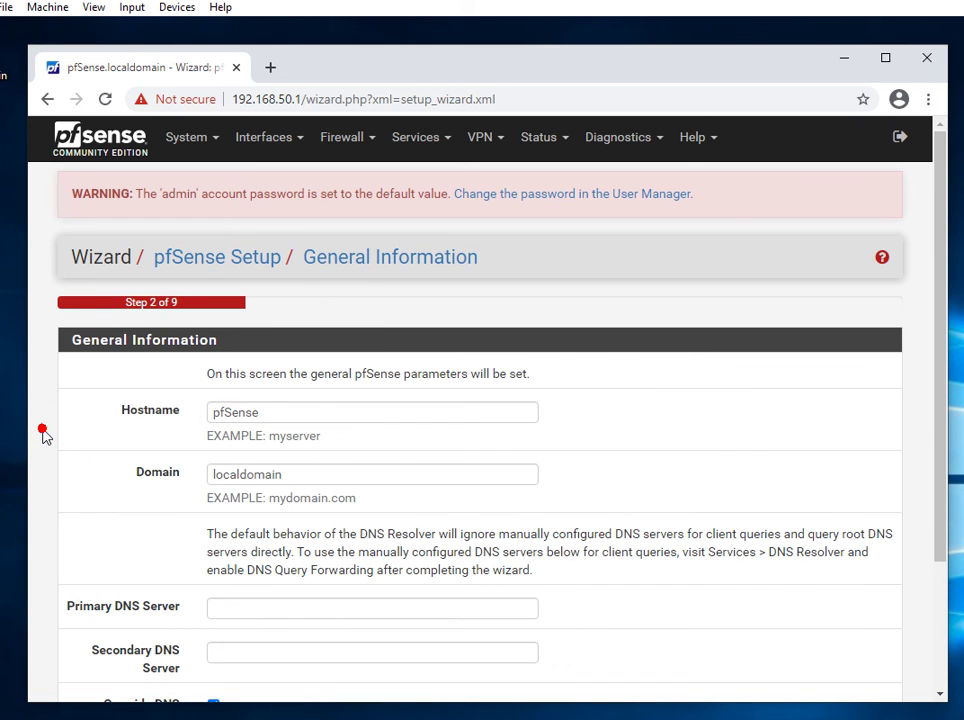
{"action": "scroll", "coordinate": [43, 436], "scroll_direction": "down", "scroll_amount": 1}
{"action": "left_click", "coordinate": [283, 320]}
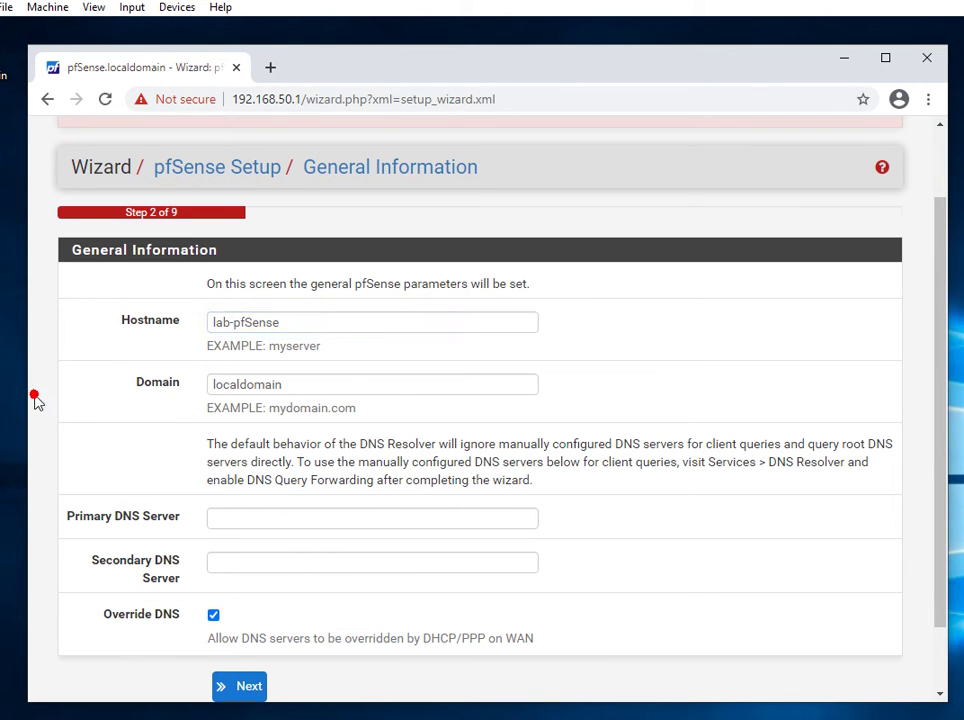
{"action": "left_click", "coordinate": [295, 386]}
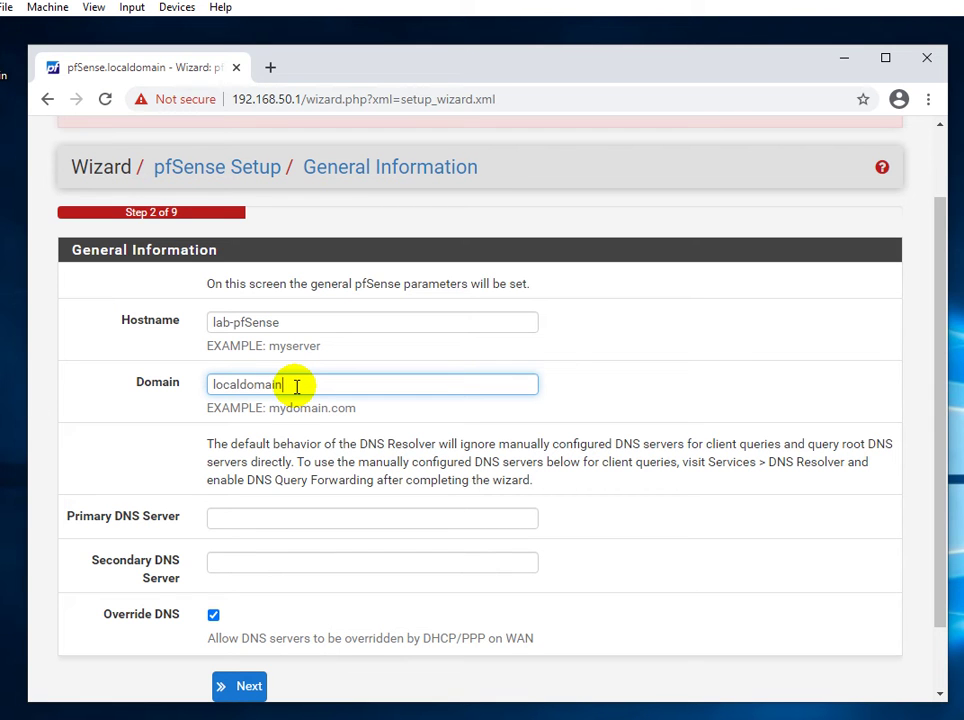
Set primary DNS 192.168.50.1 and secondary DNS 8.8.8.8, then save and continue.
{"action": "left_click", "coordinate": [43, 452]}
{"action": "scroll", "coordinate": [43, 452], "scroll_direction": "down", "scroll_amount": 1}
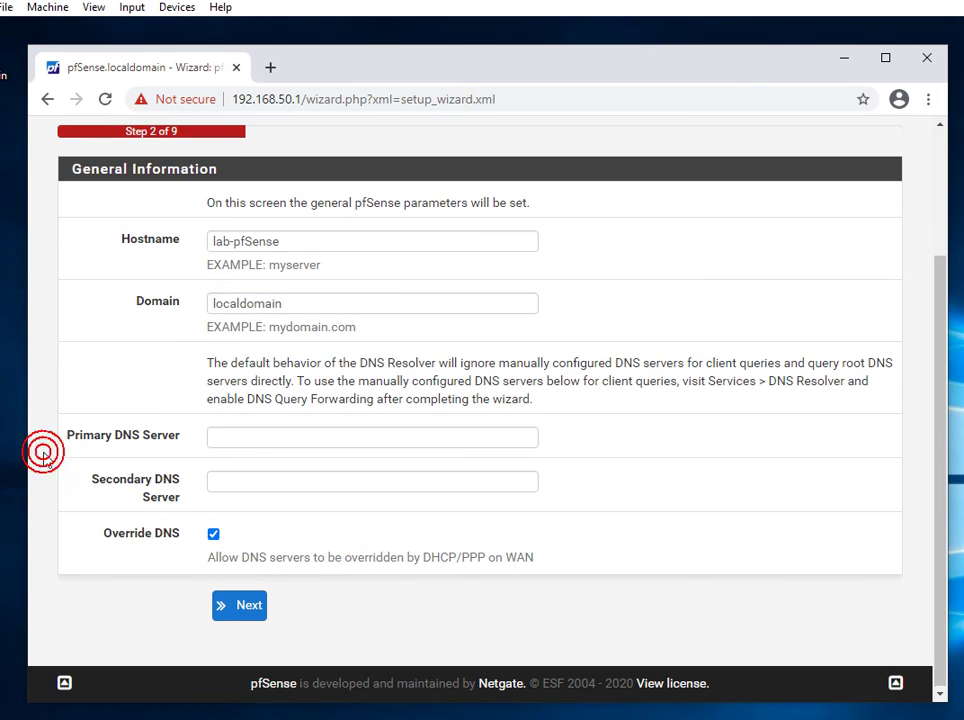
{"action": "left_click", "coordinate": [216, 437]}
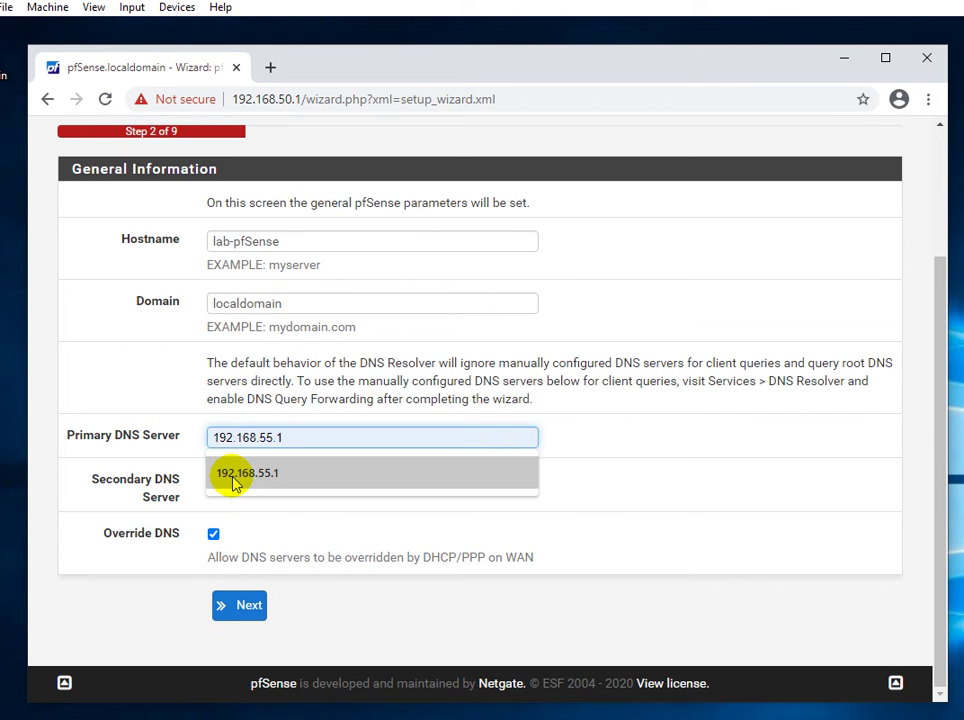
{"action": "left_click", "coordinate": [233, 482]}
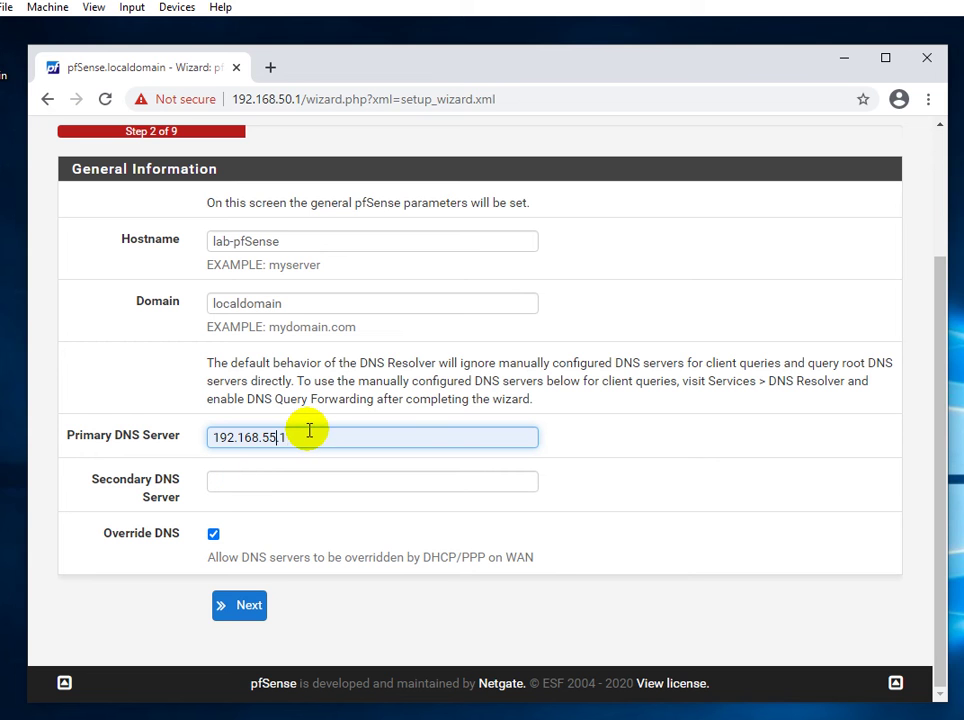
{"action": "key", "text": "BackSpace"}
{"action": "type", "text": "0"}
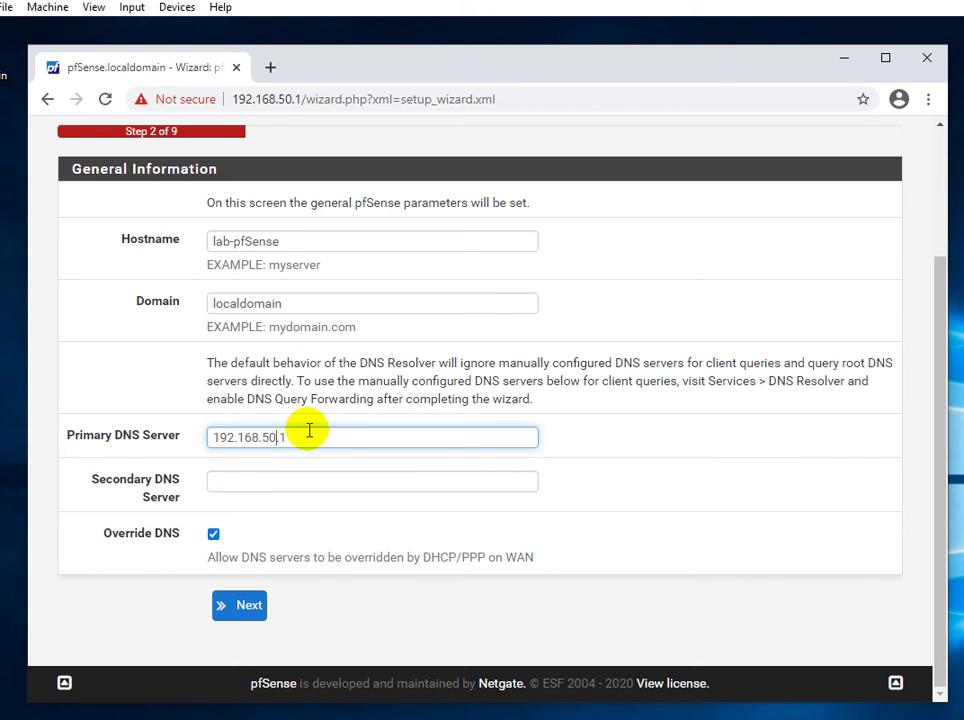
{"action": "left_click", "coordinate": [232, 485]}
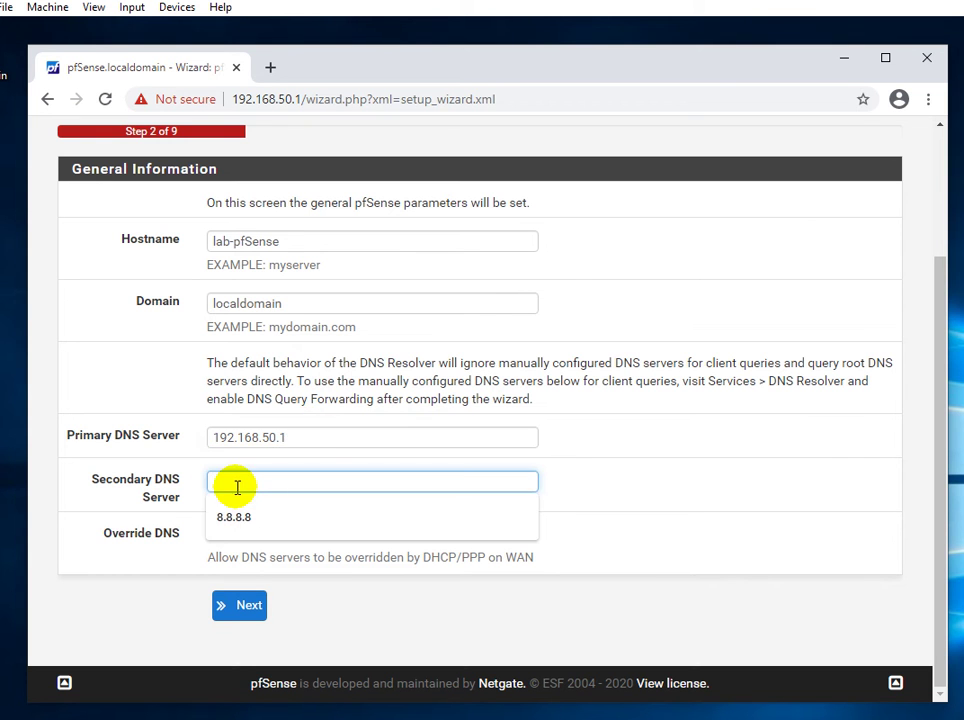
{"action": "left_click", "coordinate": [242, 517]}
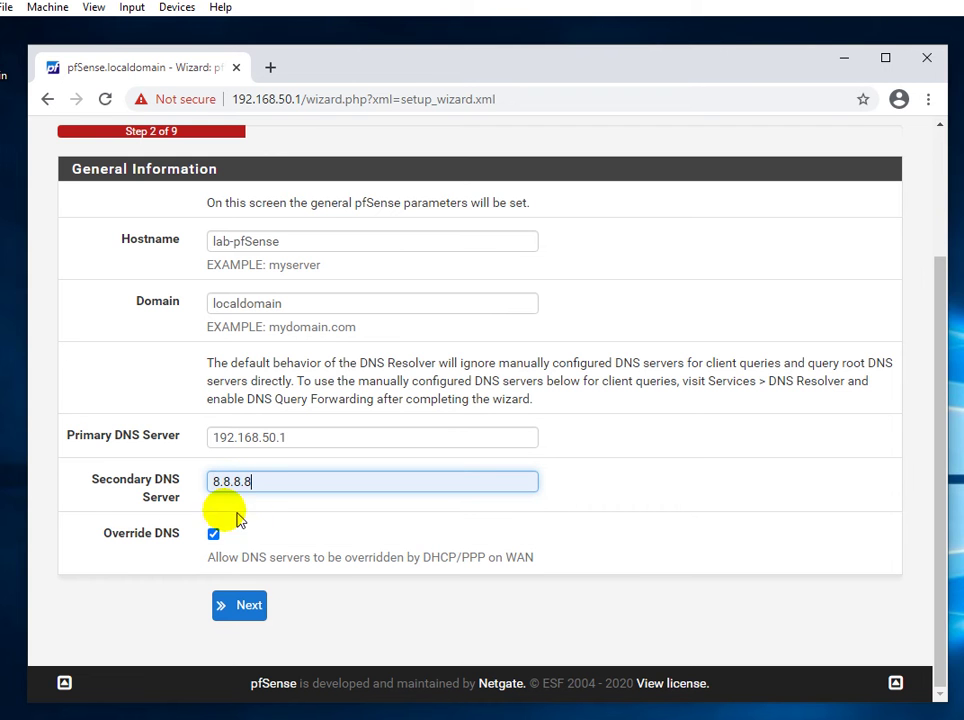
{"action": "left_click", "coordinate": [48, 470]}
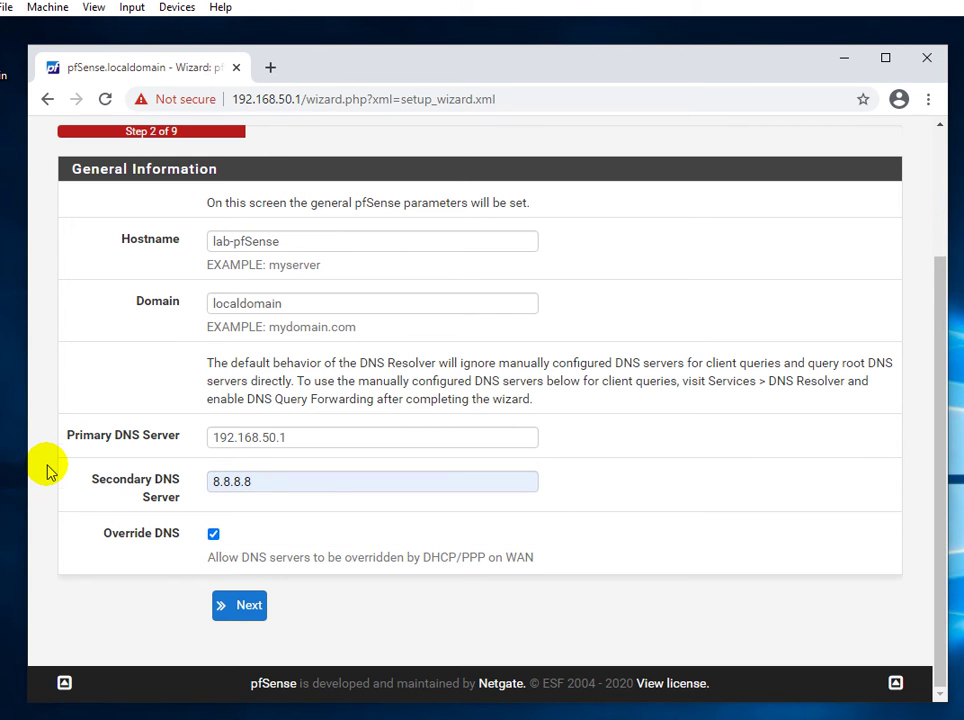
{"action": "scroll", "coordinate": [48, 470], "scroll_direction": "up", "scroll_amount": 2}
{"action": "scroll", "coordinate": [48, 470], "scroll_direction": "down", "scroll_amount": 2}
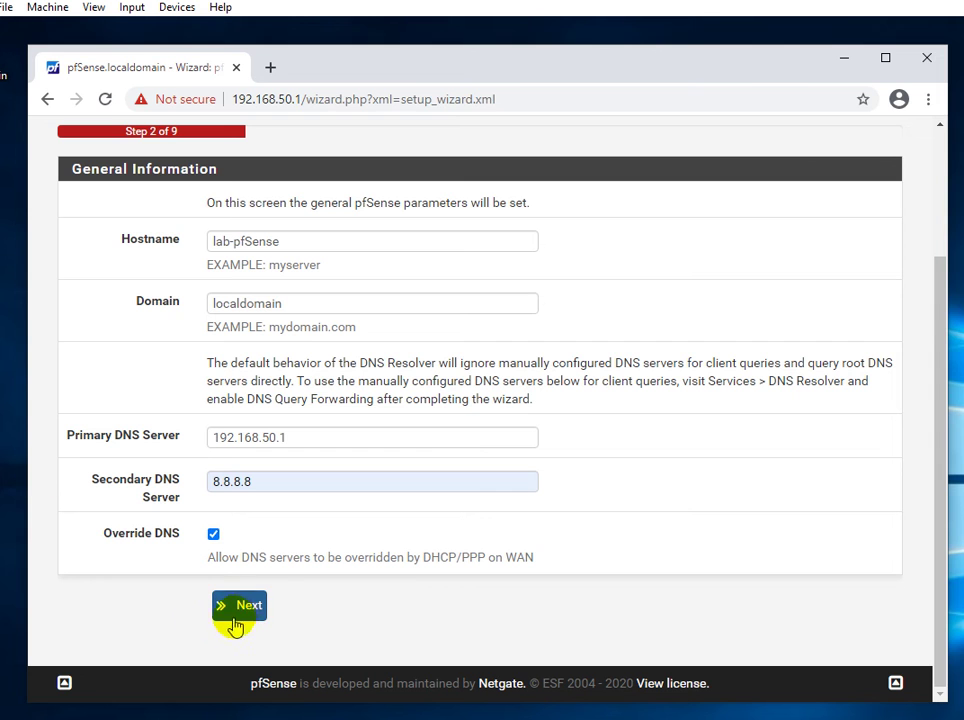
{"action": "left_click", "coordinate": [240, 612]}
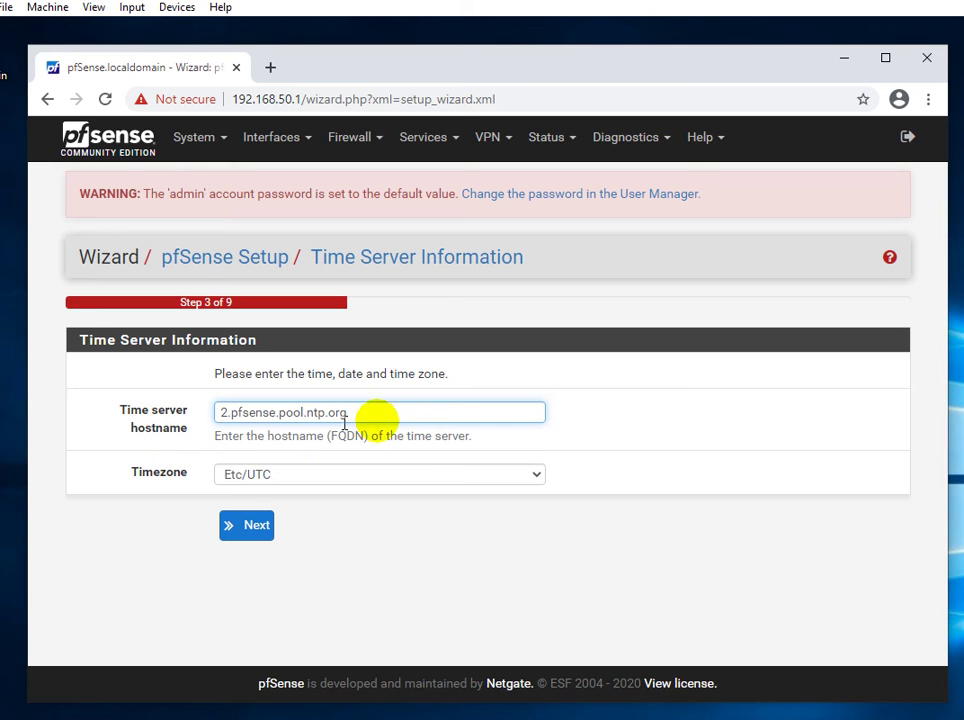
Choose Asia/Kabul as the timezone, keeping time server 2.pfsense.pool.ntp.org.
{"action": "left_click", "coordinate": [396, 414]}
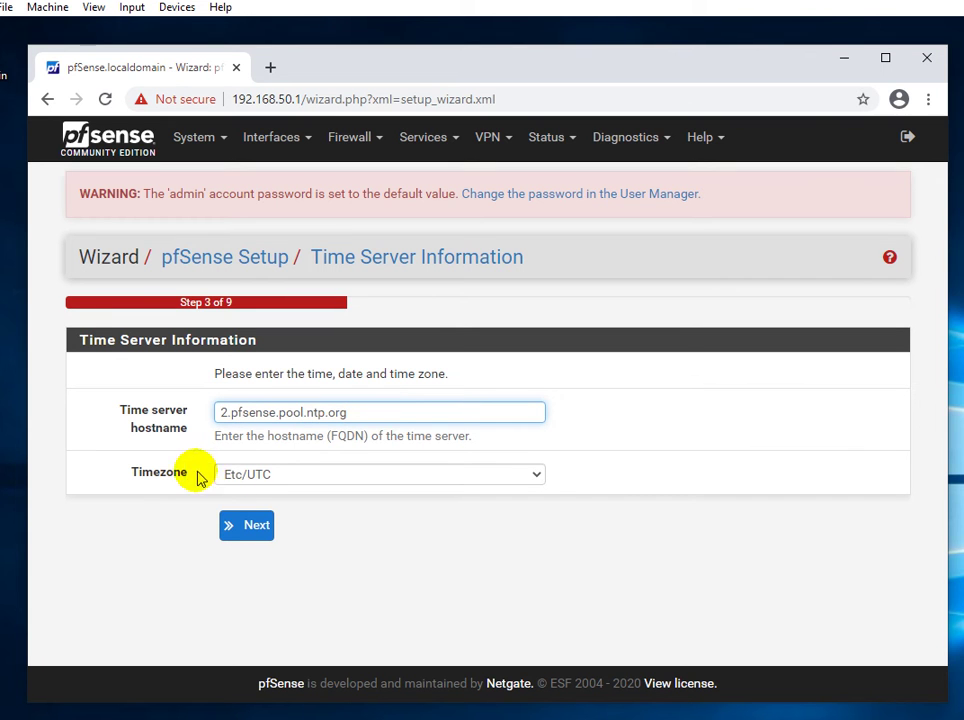
{"action": "left_click", "coordinate": [538, 477]}
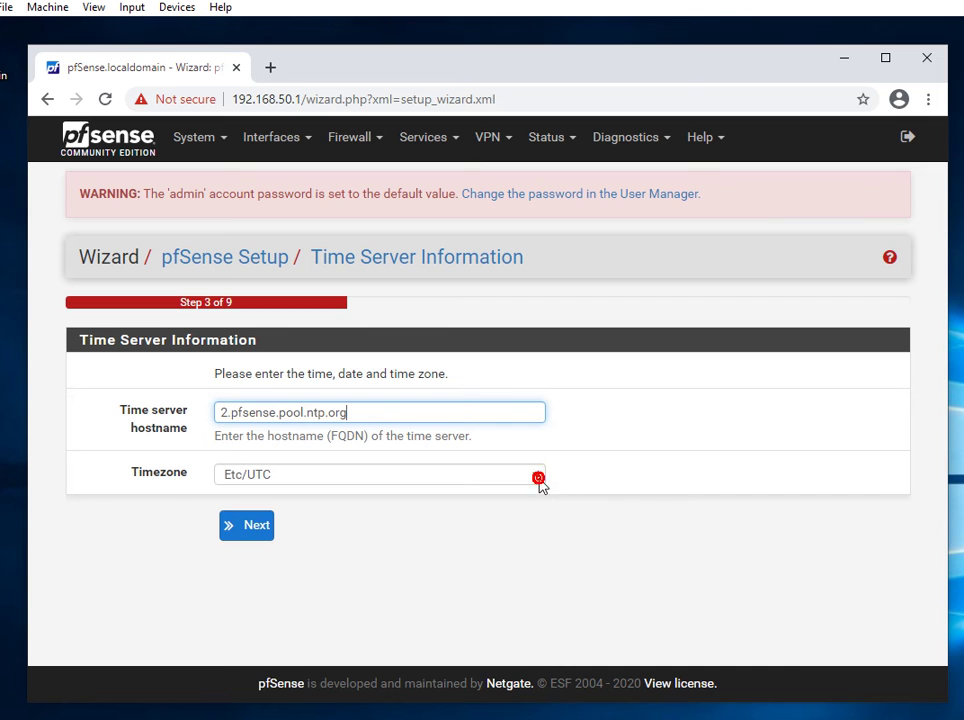
{"action": "key", "text": "Up"}
{"action": "key", "text": "Up"}
{"action": "key", "text": "Up"}
{"action": "key", "text": "Up"}
{"action": "key", "text": "Up"}
{"action": "key", "text": "Up"}
{"action": "key", "text": "Up"}
{"action": "key", "text": "Up"}
{"action": "key", "text": "Up"}
{"action": "key", "text": "Up"}
{"action": "key", "text": "Up"}
{"action": "key", "text": "Up"}
{"action": "key", "text": "Up"}
{"action": "key", "text": "Up"}
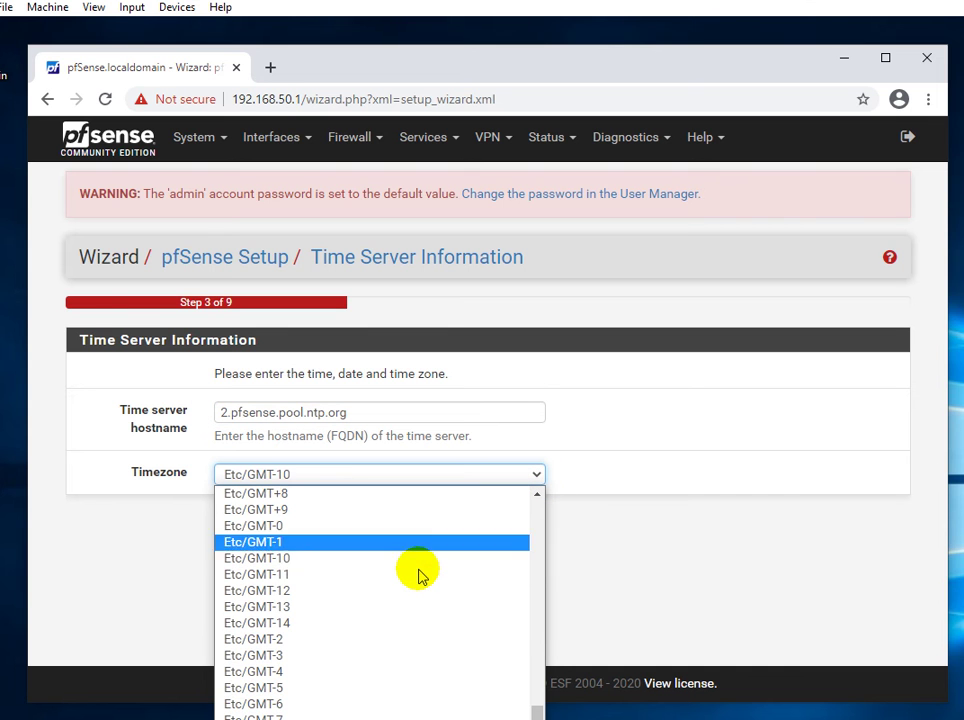
{"action": "key", "text": "Up"}
{"action": "key", "text": "Up"}
{"action": "key", "text": "Up"}
{"action": "key", "text": "Up"}
{"action": "key", "text": "Up"}
{"action": "key", "text": "Up"}
{"action": "key", "text": "Up"}
{"action": "key", "text": "Up"}
{"action": "key", "text": "Up"}
{"action": "key", "text": "Up"}
{"action": "key", "text": "Up"}
{"action": "key", "text": "Up"}
{"action": "key", "text": "Up"}
{"action": "key", "text": "Up"}
{"action": "key", "text": "Up"}
{"action": "key", "text": "Up"}
{"action": "key", "text": "Up"}
{"action": "key", "text": "Up"}
{"action": "key", "text": "Up"}
{"action": "key", "text": "Up"}
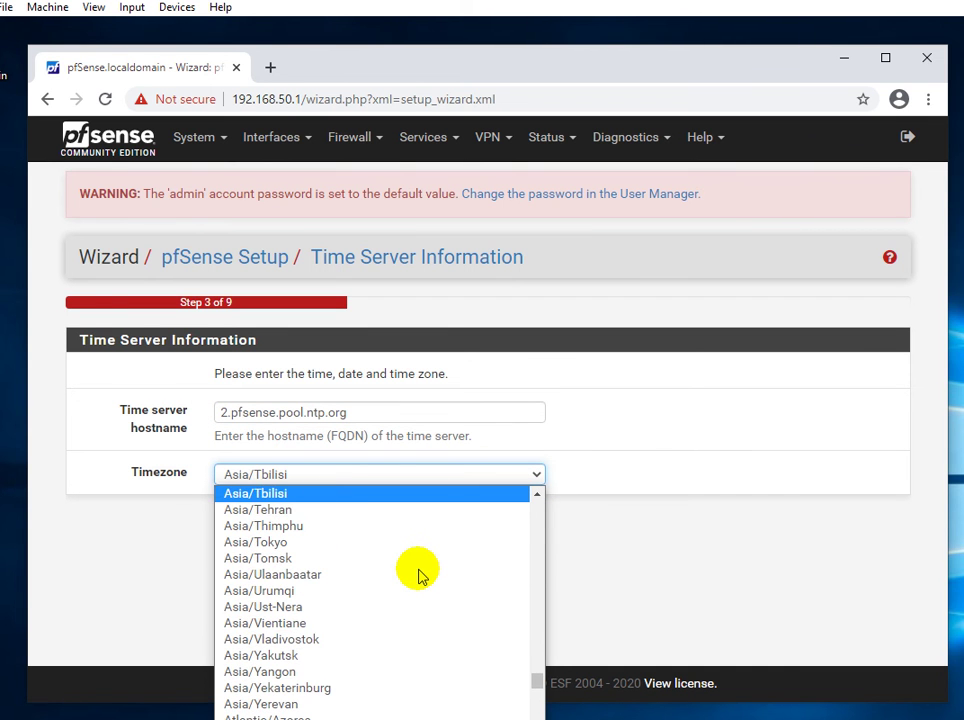
{"action": "key", "text": "Up"}
{"action": "key", "text": "Up"}
{"action": "key", "text": "Up"}
{"action": "key", "text": "Up"}
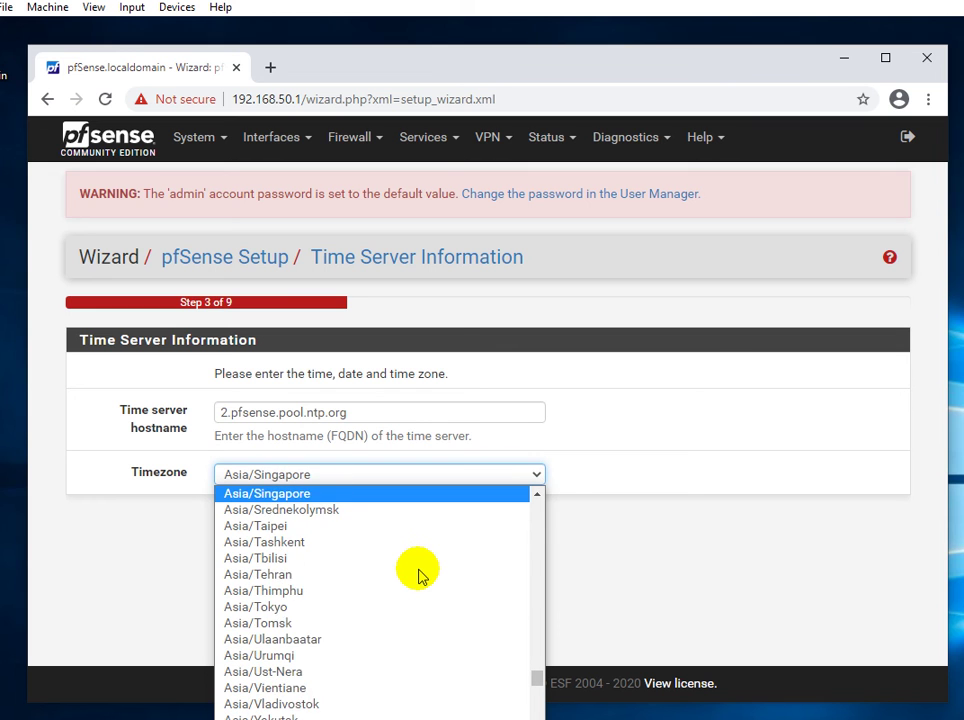
{"action": "key", "text": "Up"}
{"action": "key", "text": "Up"}
{"action": "key", "text": "Up"}
{"action": "key", "text": "Up"}
{"action": "key", "text": "Up"}
{"action": "key", "text": "Up"}
{"action": "key", "text": "Up"}
{"action": "key", "text": "Up"}
{"action": "key", "text": "Up"}
{"action": "key", "text": "Up"}
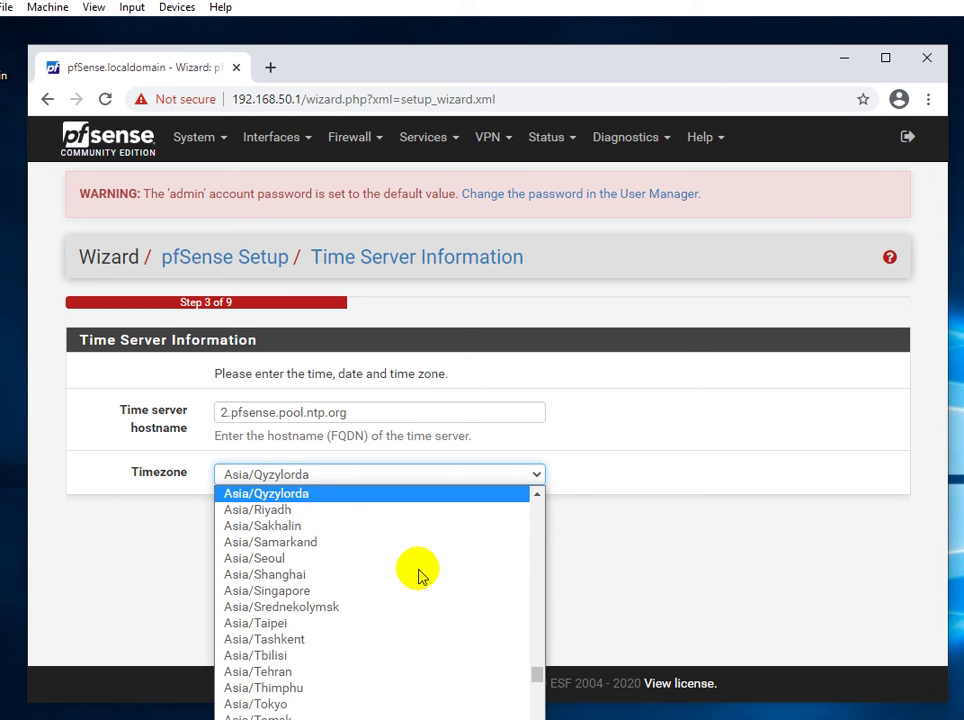
{"action": "key", "text": "Up"}
{"action": "key", "text": "Up"}
{"action": "key", "text": "Up"}
{"action": "key", "text": "Up"}
{"action": "key", "text": "Up"}
{"action": "key", "text": "Up"}
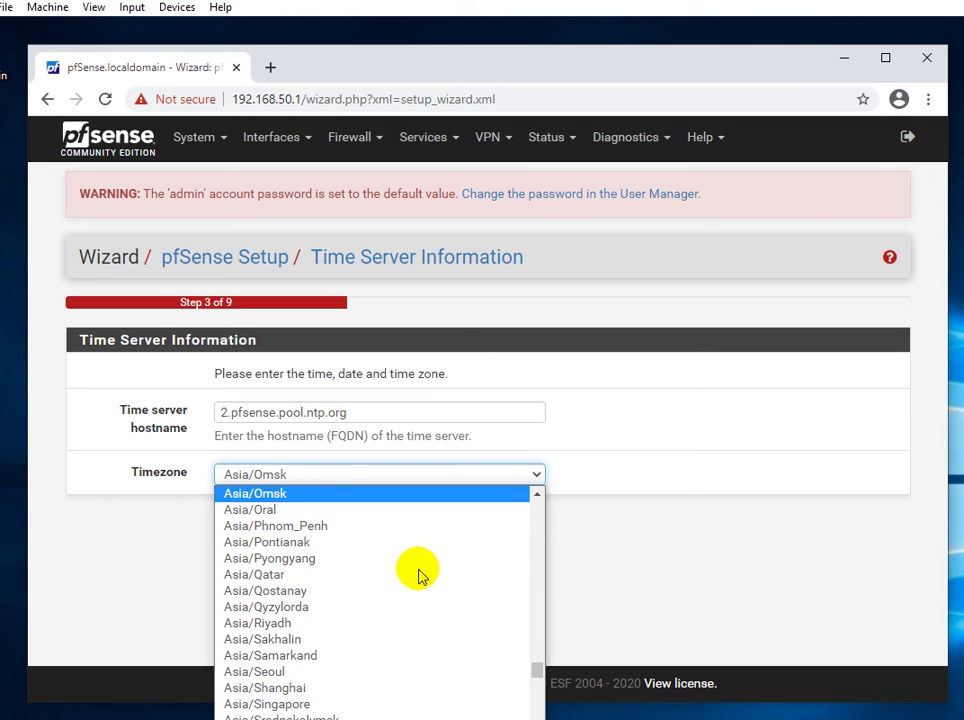
{"action": "key", "text": "Down"}
{"action": "key", "text": "Down"}
{"action": "key", "text": "Down"}
{"action": "key", "text": "Down"}
{"action": "key", "text": "Down"}
{"action": "key", "text": "Down"}
{"action": "key", "text": "Down"}
{"action": "key", "text": "Down"}
{"action": "key", "text": "Down"}
{"action": "key", "text": "Down"}
{"action": "key", "text": "Down"}
{"action": "key", "text": "Down"}
{"action": "key", "text": "Down"}
{"action": "key", "text": "Down"}
{"action": "key", "text": "Down"}
{"action": "key", "text": "Down"}
{"action": "key", "text": "Down"}
{"action": "key", "text": "Down"}
{"action": "key", "text": "Down"}
{"action": "key", "text": "Down"}
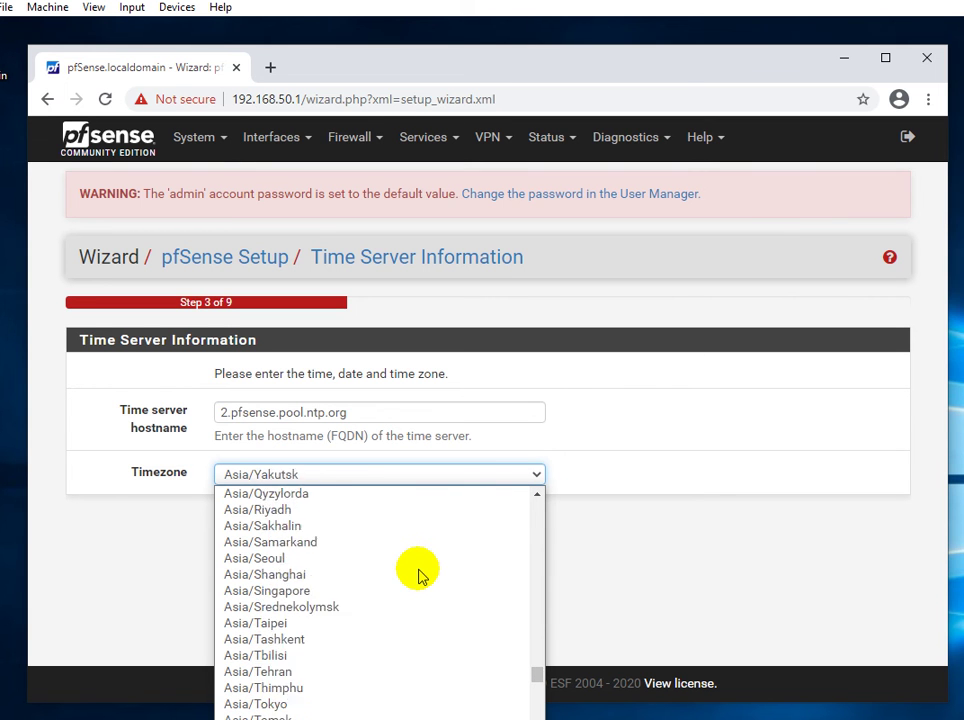
{"action": "key", "text": "Up"}
{"action": "key", "text": "Up"}
{"action": "key", "text": "Up"}
{"action": "key", "text": "Up"}
{"action": "key", "text": "Up"}
{"action": "key", "text": "Up"}
{"action": "key", "text": "Up"}
{"action": "key", "text": "Up"}
{"action": "key", "text": "Up"}
{"action": "key", "text": "Up"}
{"action": "key", "text": "Up"}
{"action": "key", "text": "Up"}
{"action": "key", "text": "Up"}
{"action": "key", "text": "Up"}
{"action": "key", "text": "Up"}
{"action": "key", "text": "Up"}
{"action": "key", "text": "Up"}
{"action": "key", "text": "Up"}
{"action": "key", "text": "Up"}
{"action": "key", "text": "Up"}
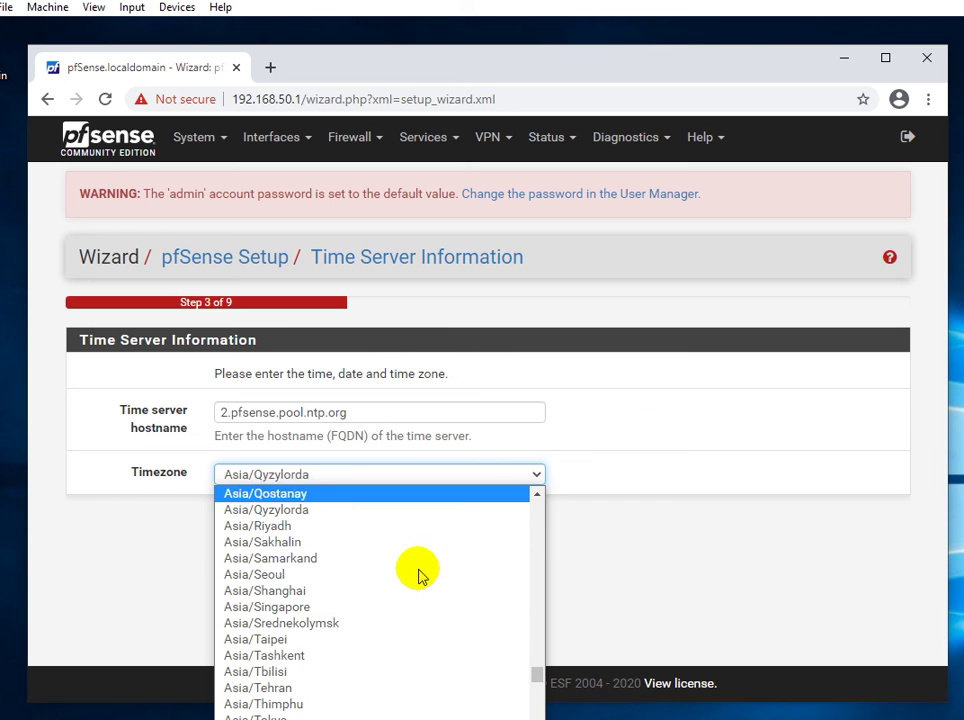
{"action": "key", "text": "Up"}
{"action": "key", "text": "Up"}
{"action": "key", "text": "Up"}
{"action": "key", "text": "Up"}
{"action": "key", "text": "Up"}
{"action": "key", "text": "Up"}
{"action": "key", "text": "Up"}
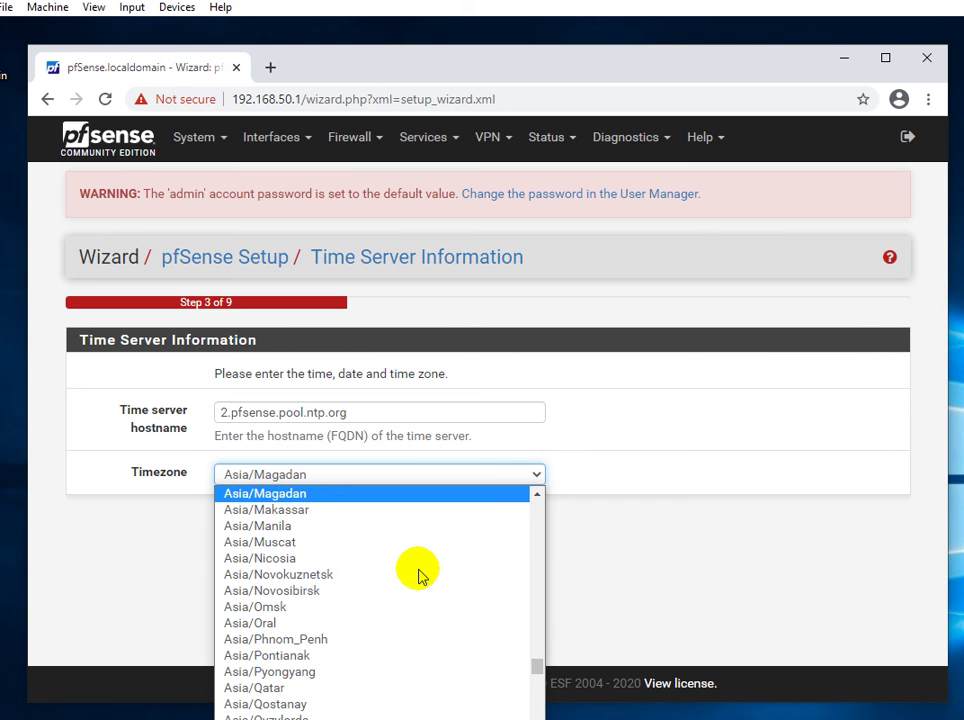
{"action": "key", "text": "Up"}
{"action": "key", "text": "Up"}
{"action": "key", "text": "Up"}
{"action": "key", "text": "Up"}
{"action": "key", "text": "Up"}
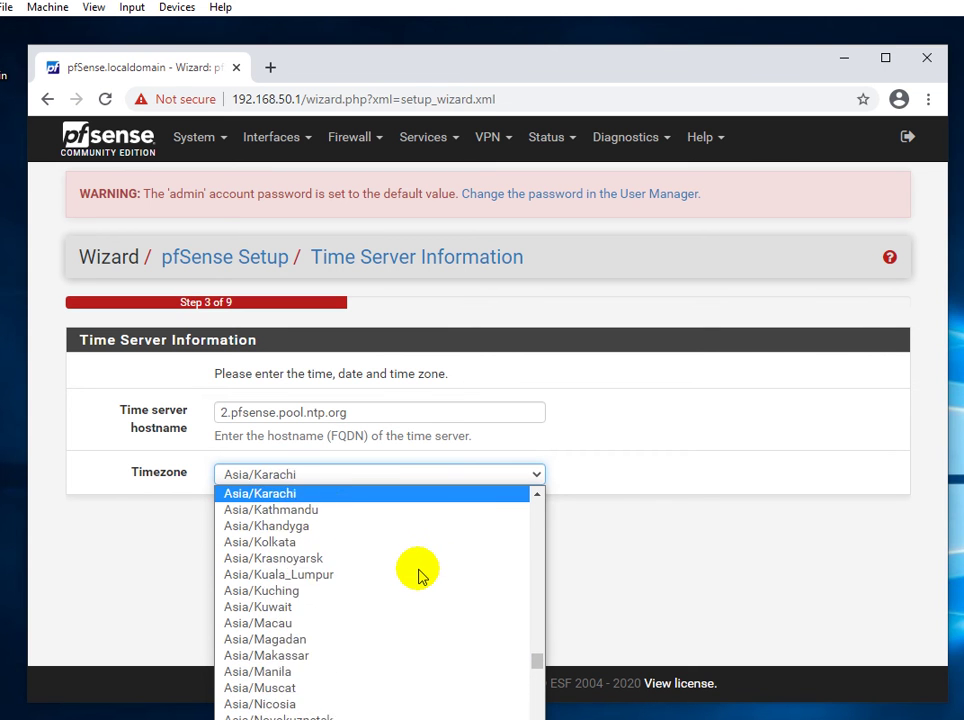
{"action": "key", "text": "Up"}
{"action": "key", "text": "Down"}
{"action": "key", "text": "Return"}
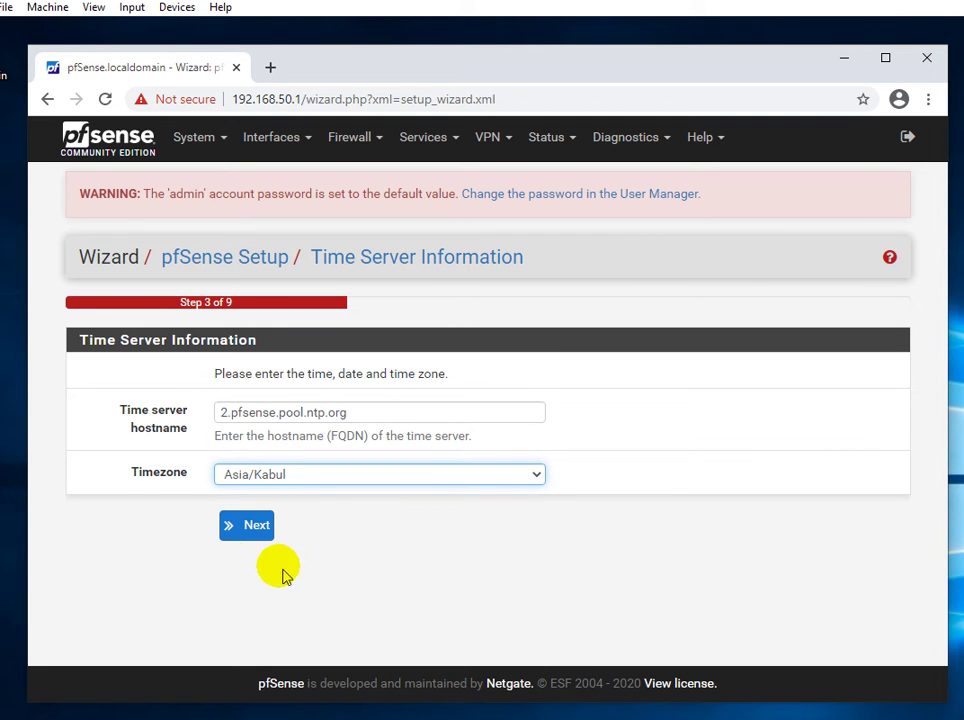
Accept static WAN 192.168.43.10/24, gateway 192.168.43.1, with private and bogon networks blocked.
{"action": "left_click", "coordinate": [248, 529]}
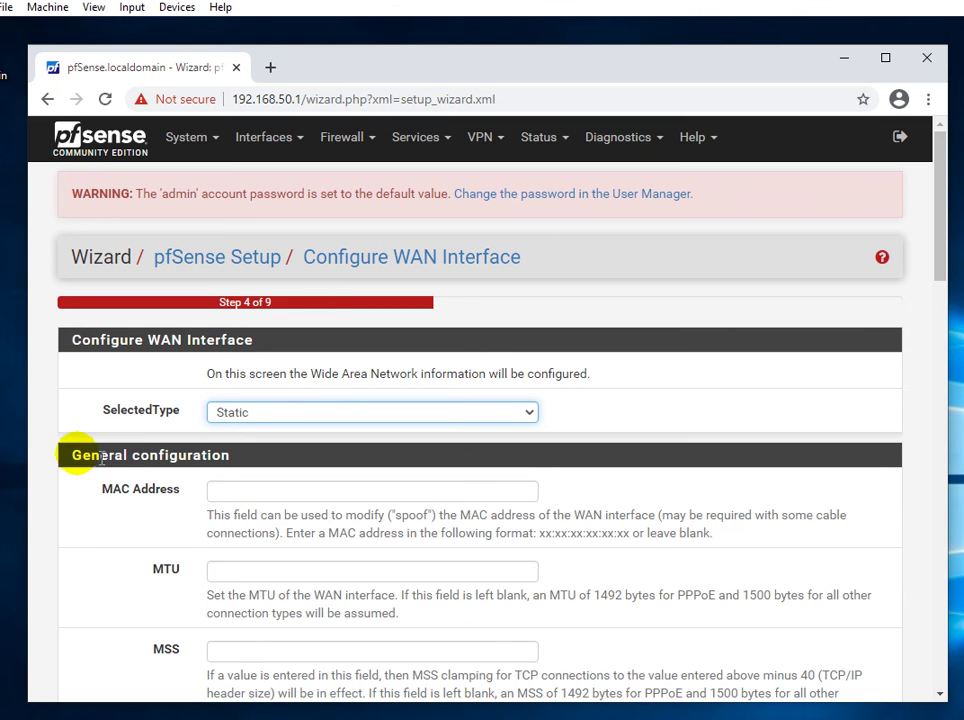
{"action": "left_click", "coordinate": [38, 433]}
{"action": "scroll", "coordinate": [38, 433], "scroll_direction": "down", "scroll_amount": 1}
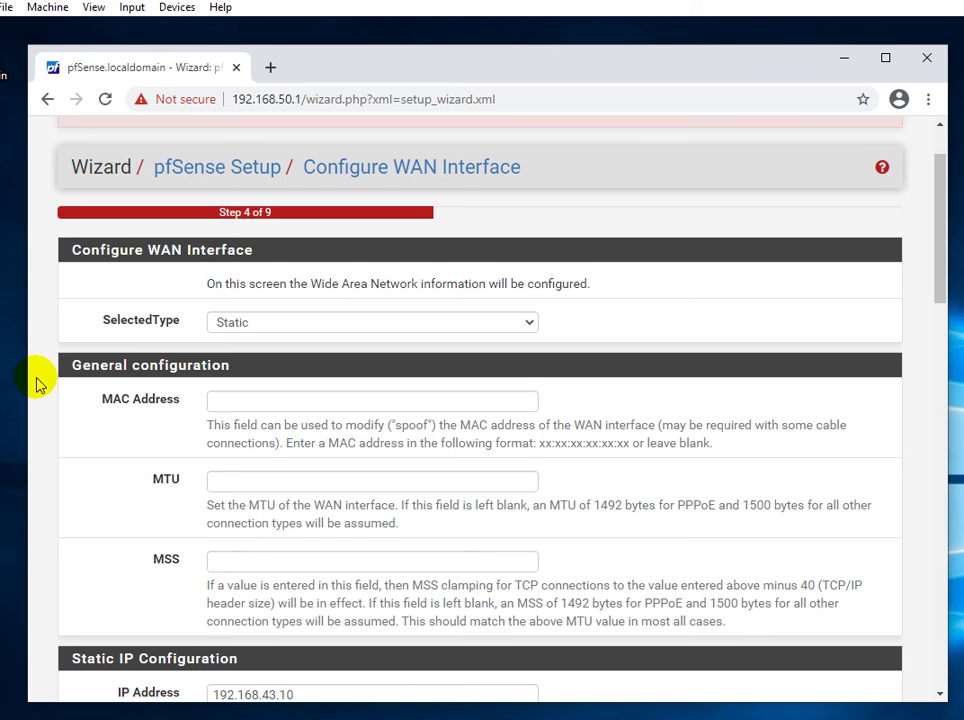
{"action": "scroll", "coordinate": [37, 383], "scroll_direction": "down", "scroll_amount": 1}
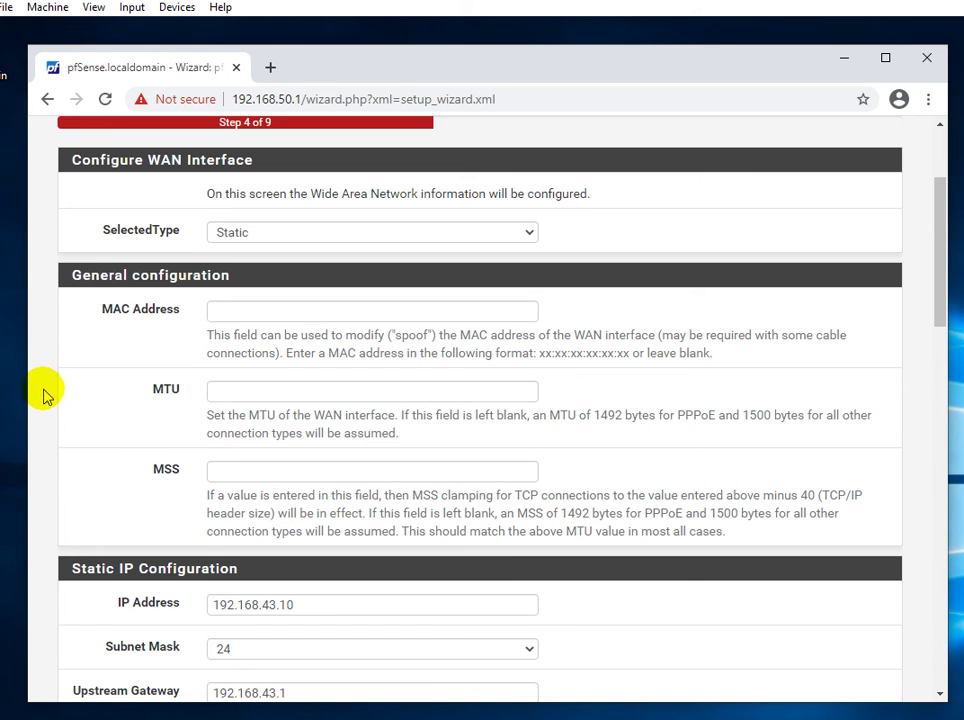
{"action": "scroll", "coordinate": [43, 393], "scroll_direction": "down", "scroll_amount": 1}
{"action": "scroll", "coordinate": [43, 393], "scroll_direction": "down", "scroll_amount": 3}
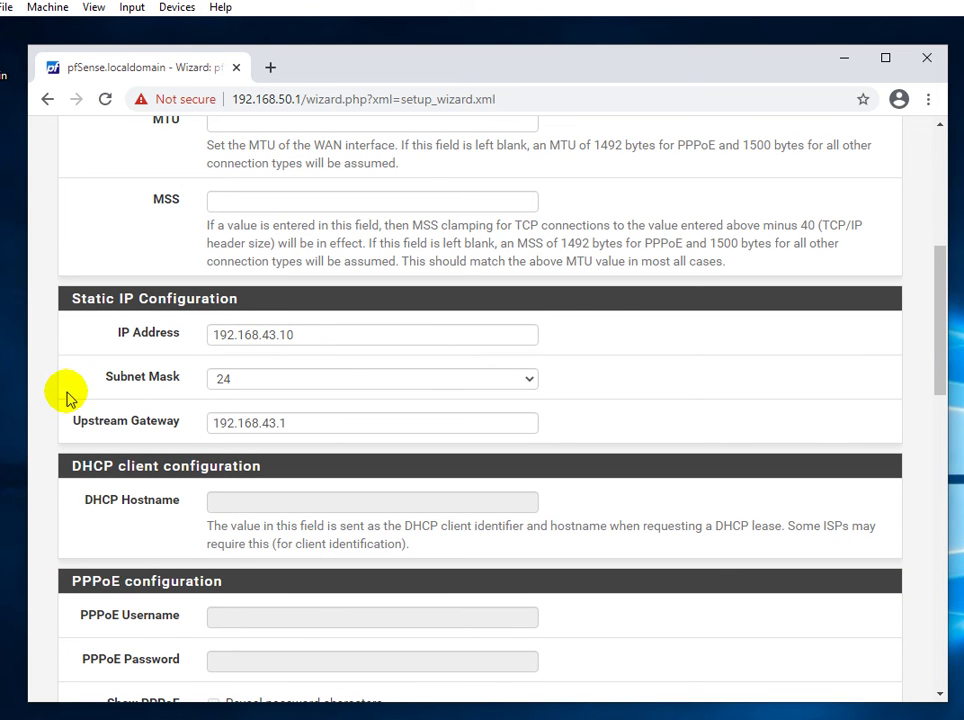
{"action": "left_click", "coordinate": [43, 404]}
{"action": "scroll", "coordinate": [43, 406], "scroll_direction": "down", "scroll_amount": 1}
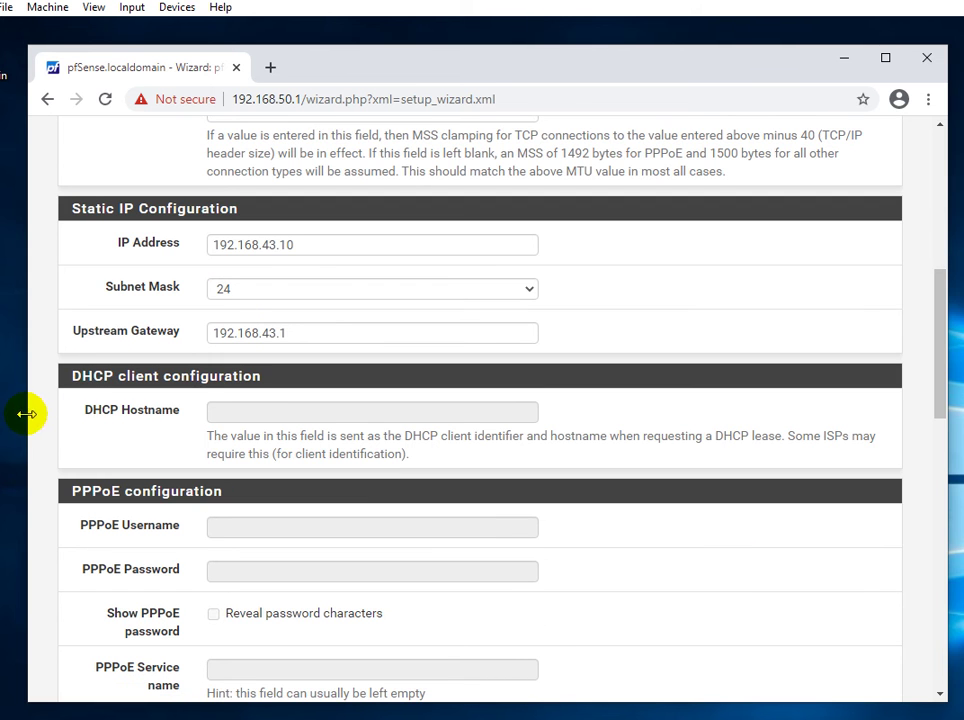
{"action": "scroll", "coordinate": [40, 436], "scroll_direction": "down", "scroll_amount": 7}
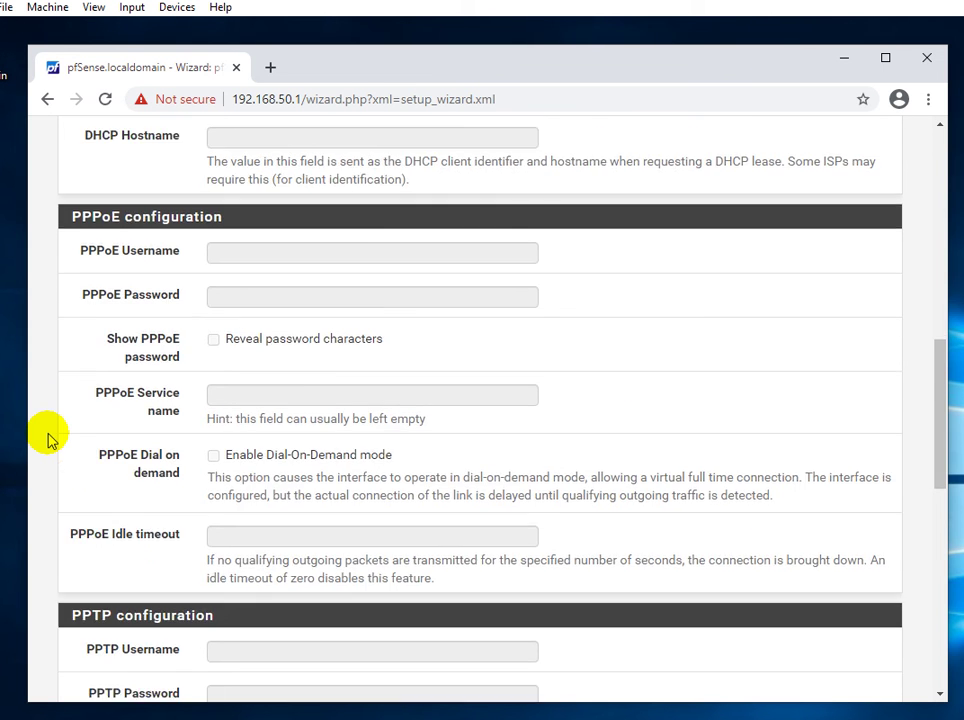
{"action": "scroll", "coordinate": [50, 438], "scroll_direction": "down", "scroll_amount": 4}
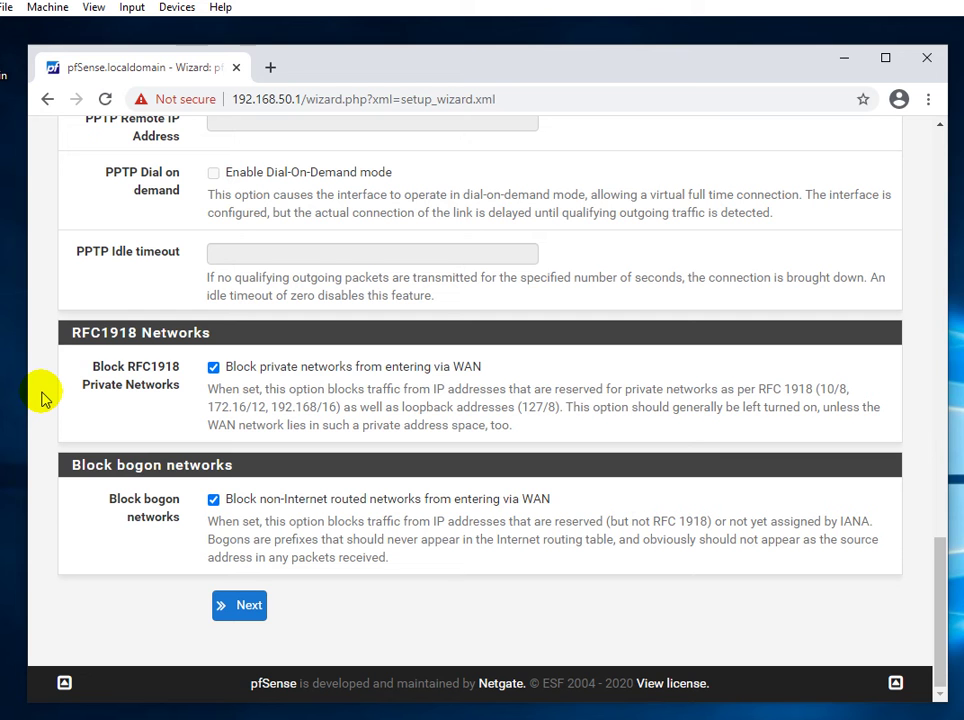
{"action": "left_click", "coordinate": [42, 398]}
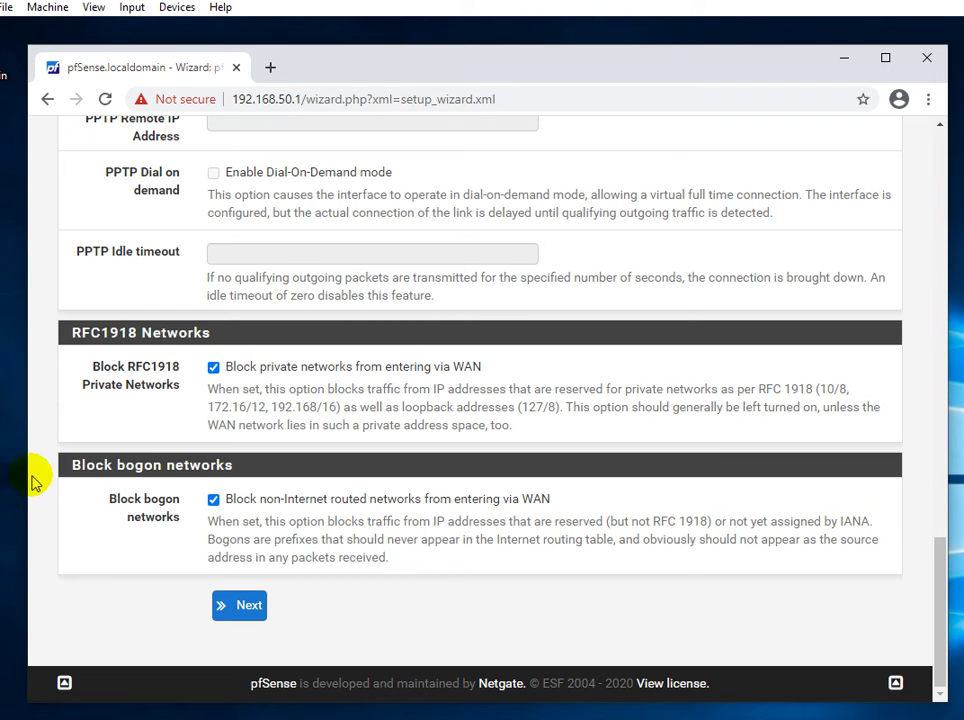
{"action": "left_click", "coordinate": [223, 610]}
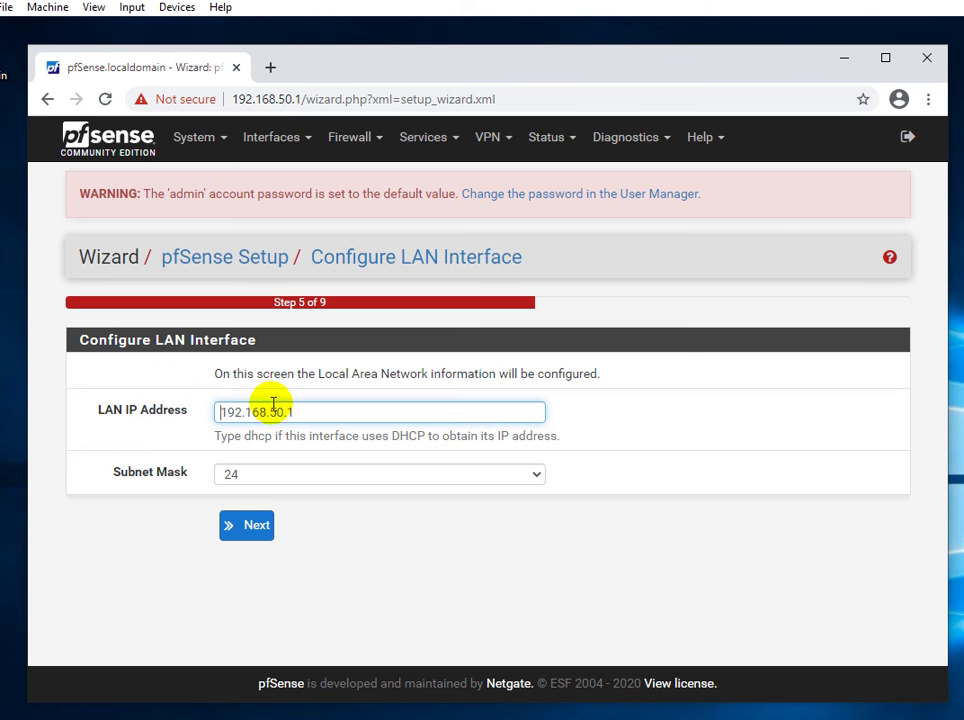
Accept LAN 192.168.50.1/24 and enter the new admin password in both fields.
{"action": "left_click", "coordinate": [247, 532]}
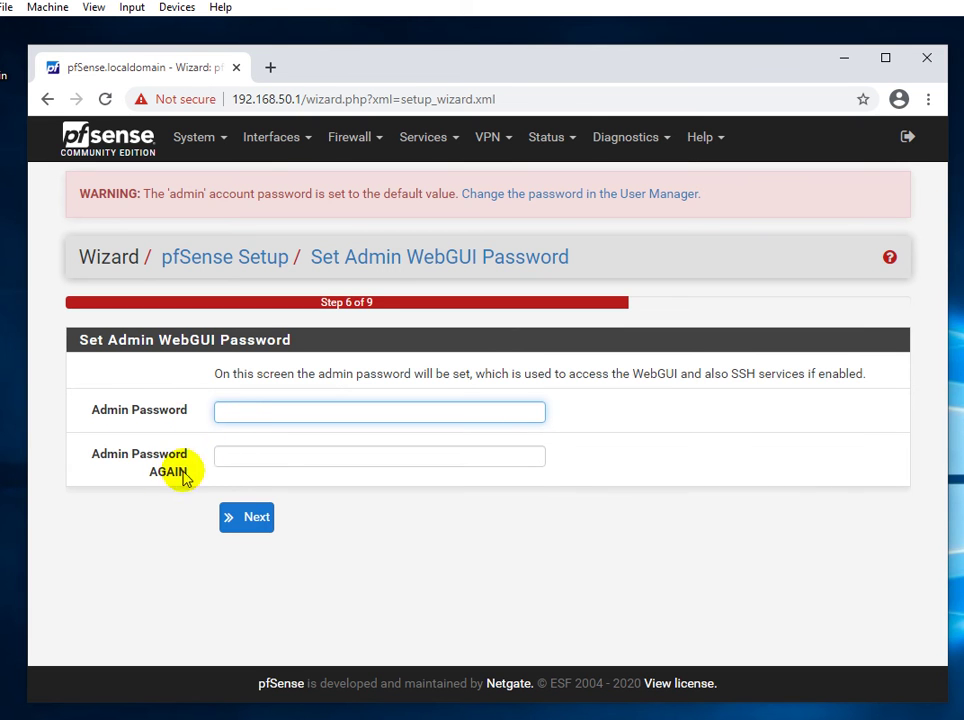
{"action": "type", "text": "pfsense"}
{"action": "key", "text": "Tab"}
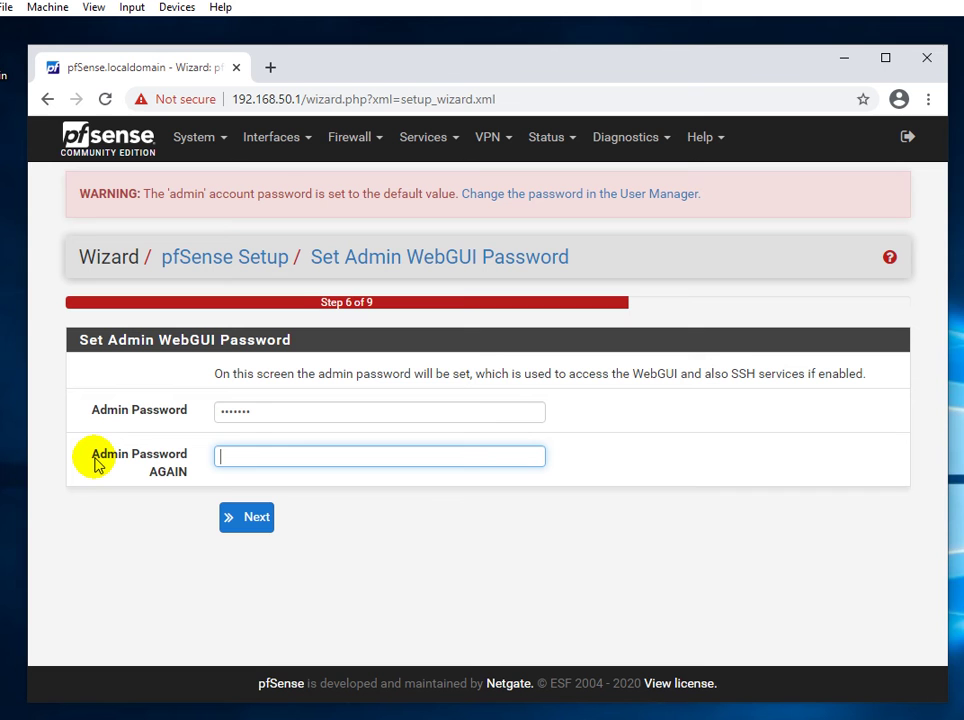
{"action": "type", "text": "pfsense"}
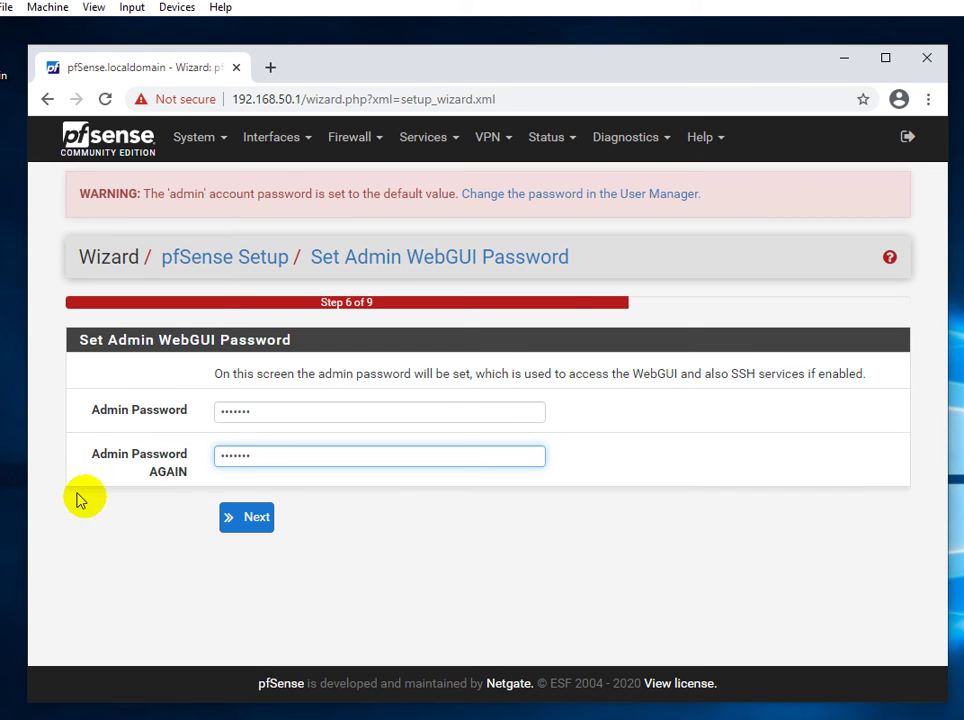
Save the admin password and reload pfSense with the new configuration.
{"action": "left_click", "coordinate": [248, 526]}
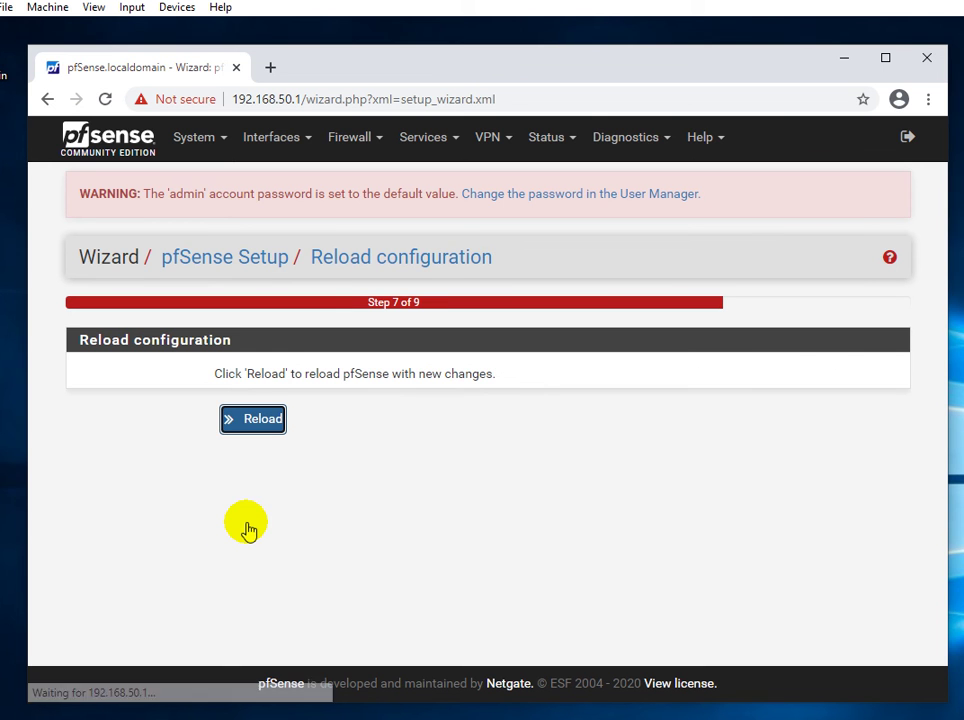
{"action": "left_click", "coordinate": [258, 424]}
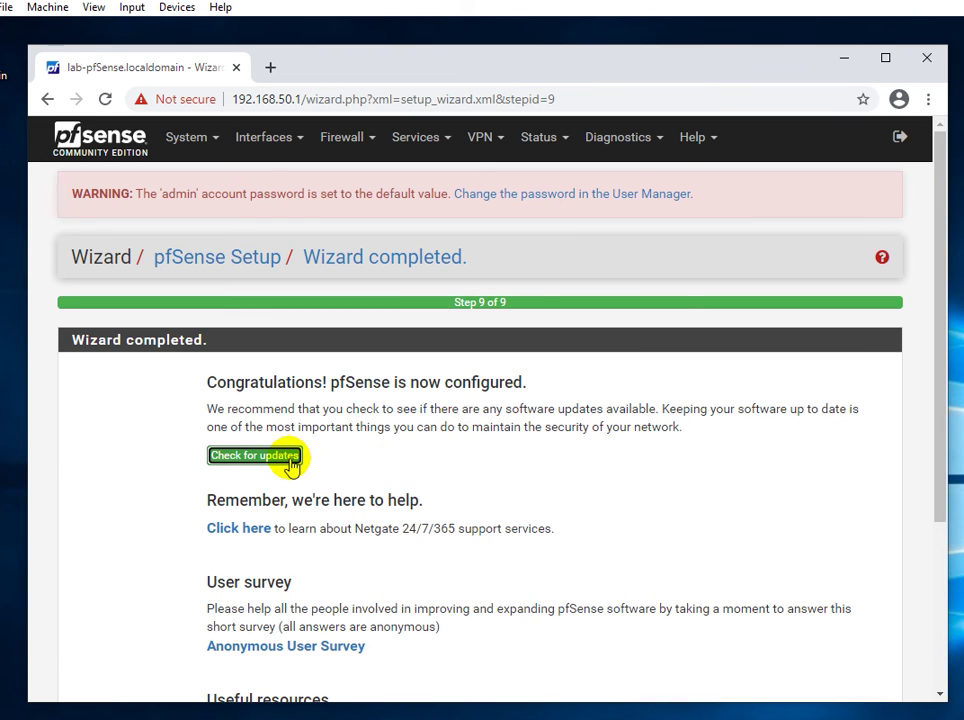
Review the Wizard completed page and its Help menu, then click Finish.
{"action": "scroll", "coordinate": [463, 477], "scroll_direction": "down", "scroll_amount": 1}
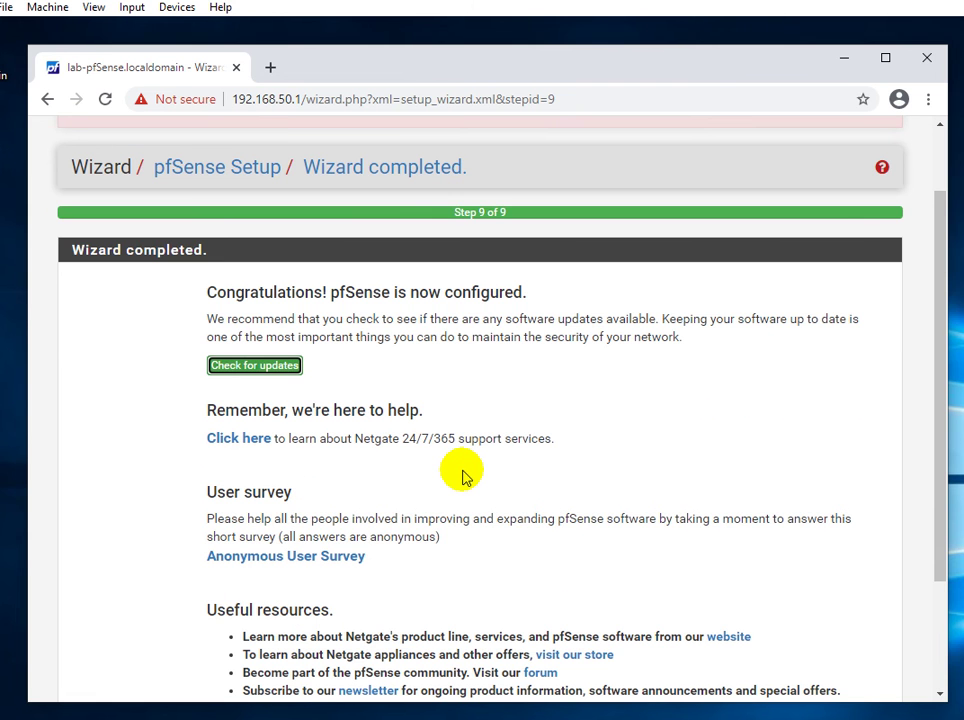
{"action": "scroll", "coordinate": [463, 477], "scroll_direction": "down", "scroll_amount": 2}
{"action": "scroll", "coordinate": [463, 477], "scroll_direction": "up", "scroll_amount": 3}
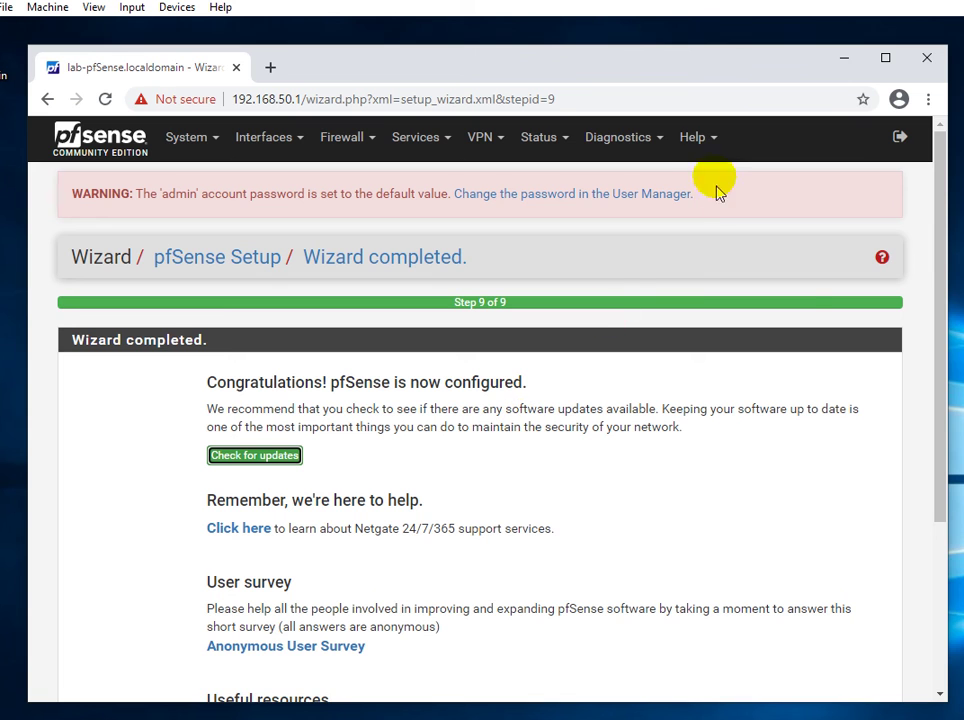
{"action": "left_click", "coordinate": [717, 149]}
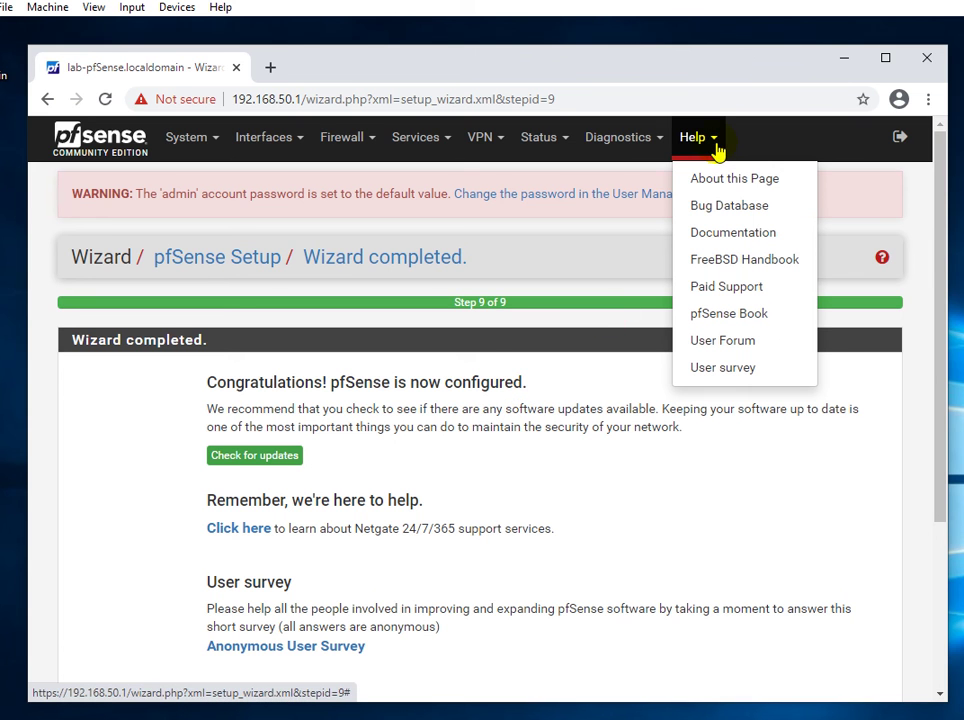
{"action": "left_click", "coordinate": [713, 183]}
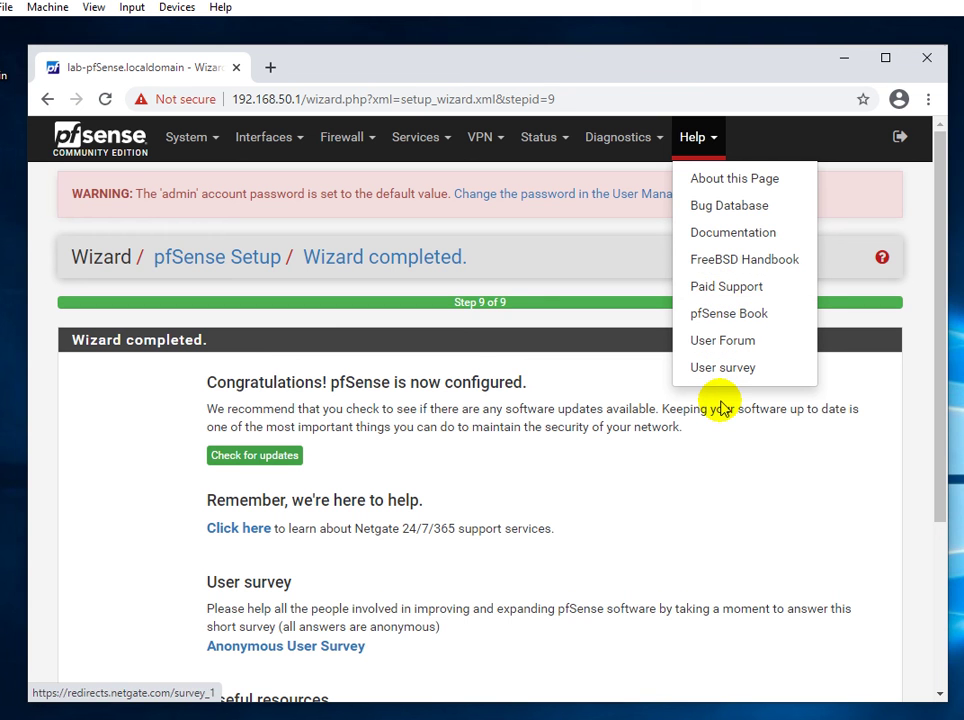
{"action": "left_click", "coordinate": [185, 465]}
{"action": "scroll", "coordinate": [185, 465], "scroll_direction": "down", "scroll_amount": 5}
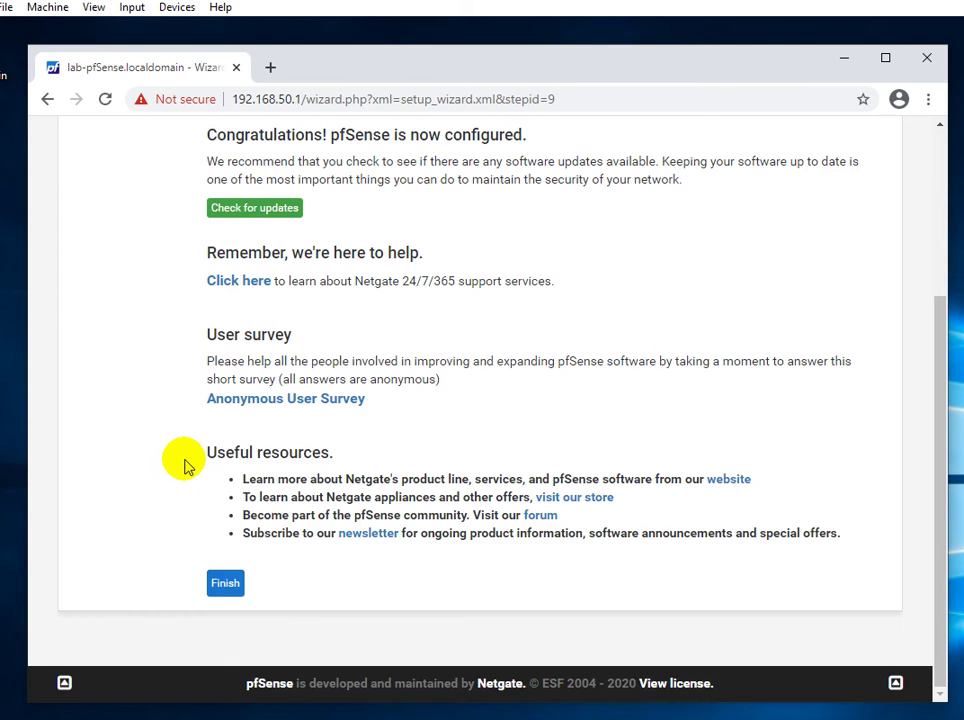
{"action": "left_click", "coordinate": [222, 588]}
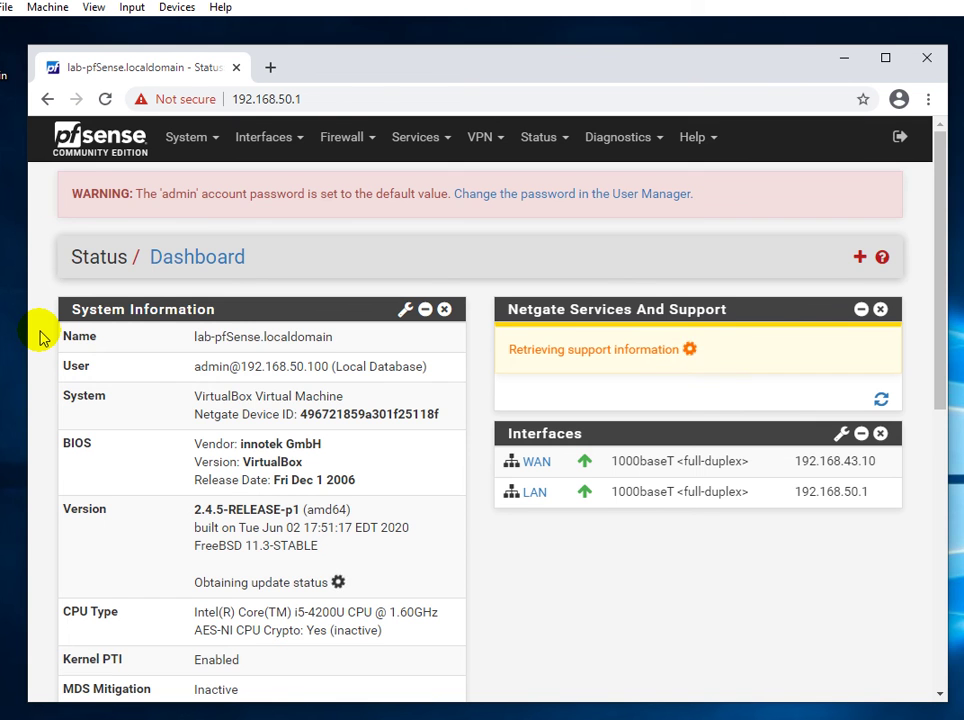
Scroll the dashboard to confirm WAN 192.168.43.10 and LAN 192.168.50.1 are up.
{"action": "scroll", "coordinate": [40, 338], "scroll_direction": "down", "scroll_amount": 3}
{"action": "scroll", "coordinate": [40, 338], "scroll_direction": "down", "scroll_amount": 2}
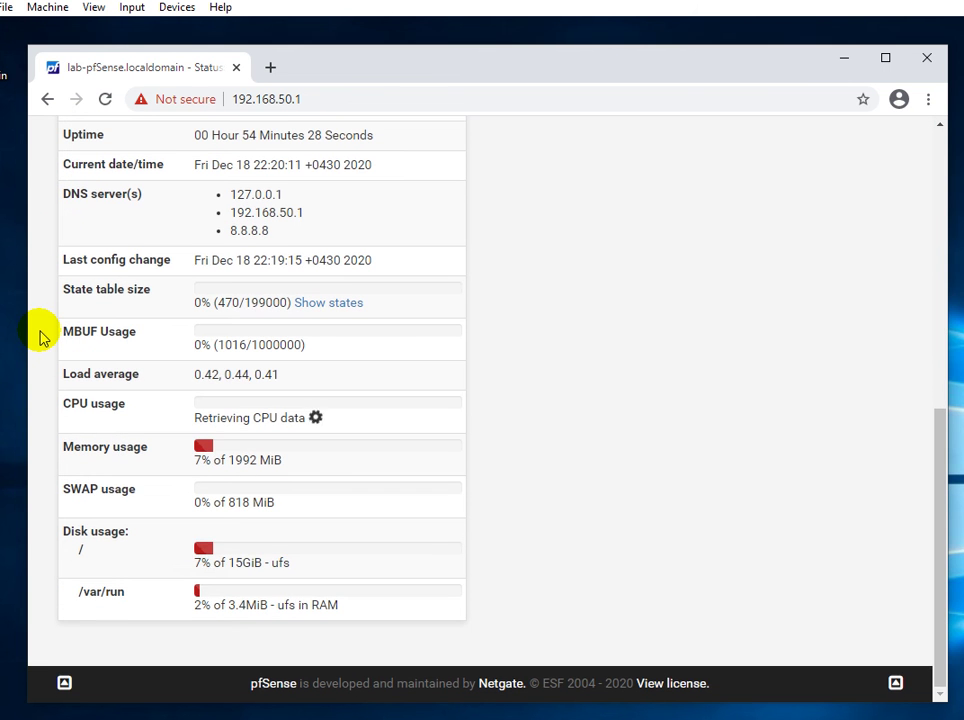
{"action": "scroll", "coordinate": [40, 338], "scroll_direction": "up", "scroll_amount": 8}
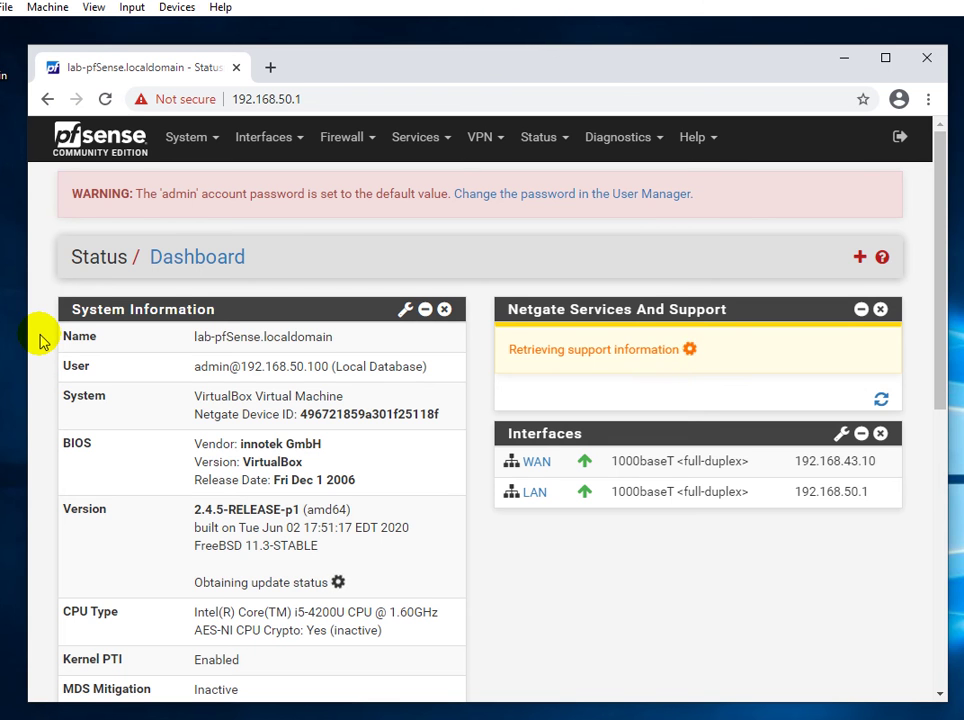
{"action": "scroll", "coordinate": [40, 338], "scroll_direction": "down", "scroll_amount": 1}
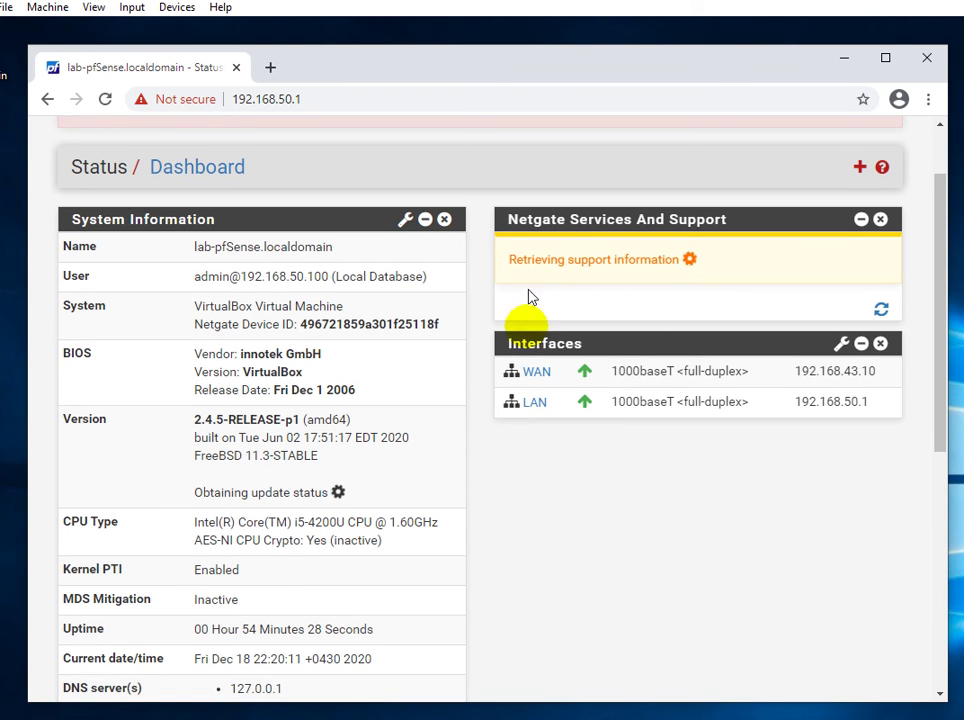